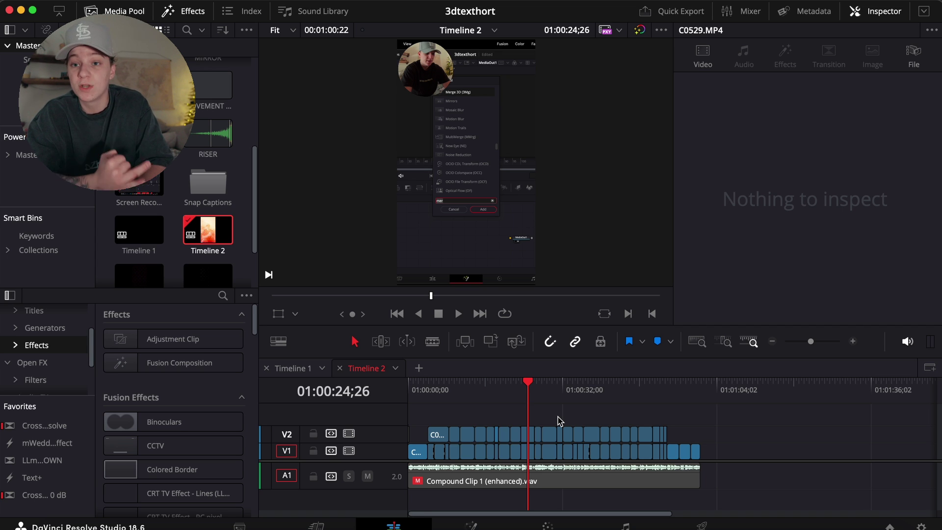
- Re-enable the muted Compound Clip 1 (enhanced).wav on track A1
{"action": "left_click", "coordinate": [416, 434]}
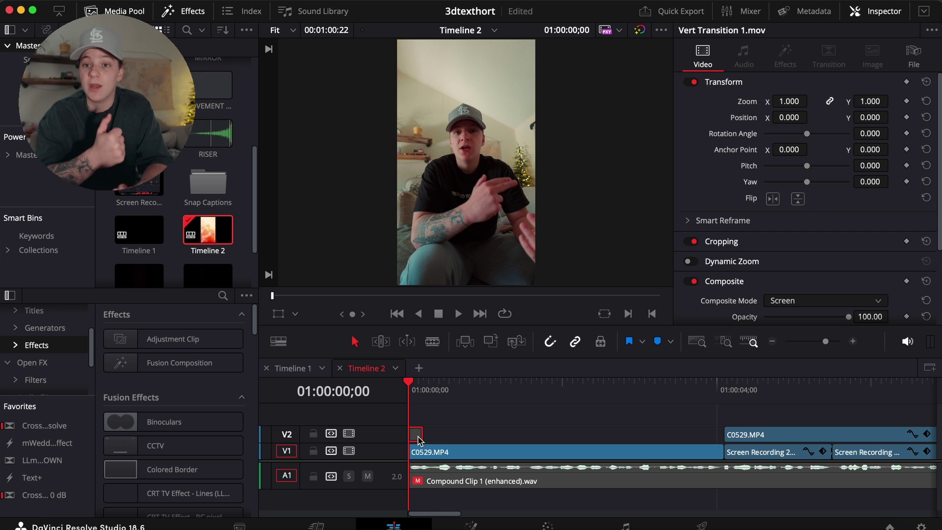
{"action": "key", "text": "shift+z"}
{"action": "left_click", "coordinate": [462, 484]}
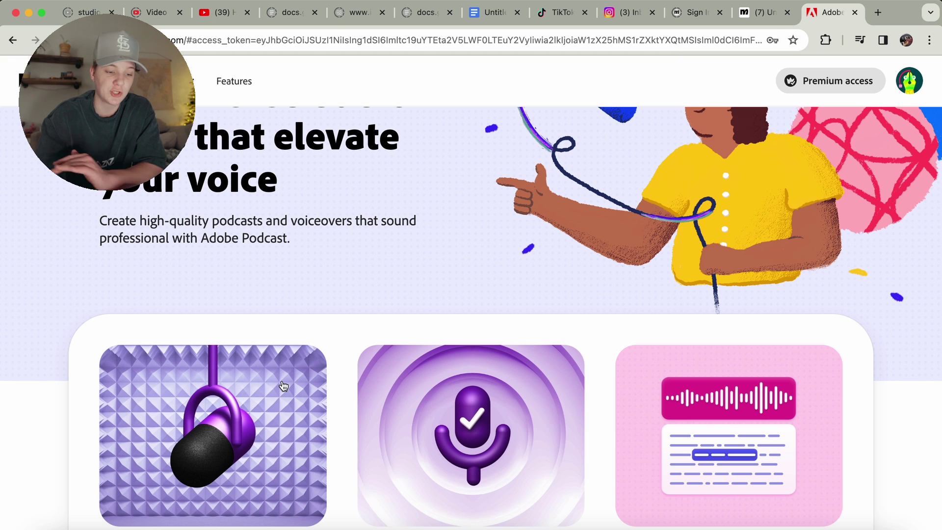
- Switch to the Adobe Podcast site in the browser and open Enhance Speech with Compound Clip 1.wav
{"action": "scroll", "coordinate": [284, 386], "scroll_direction": "down", "scroll_amount": 4}
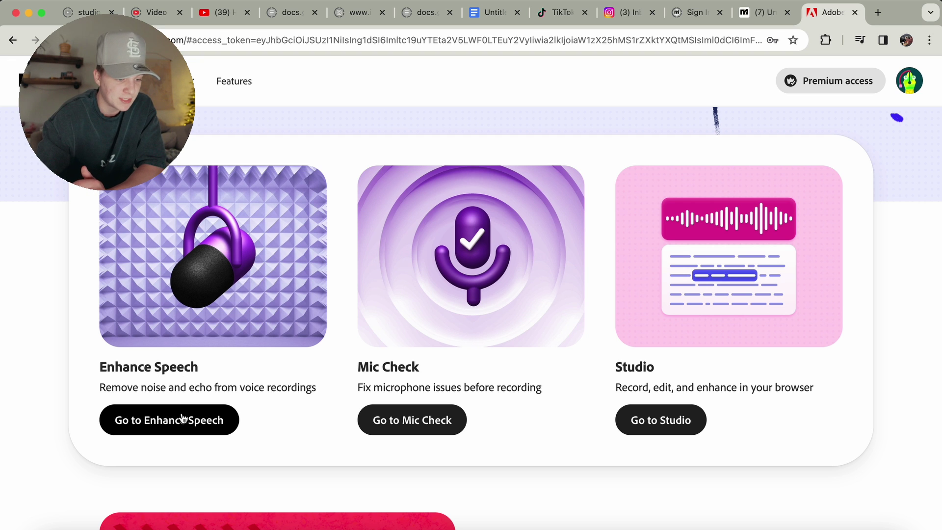
{"action": "left_click", "coordinate": [166, 422]}
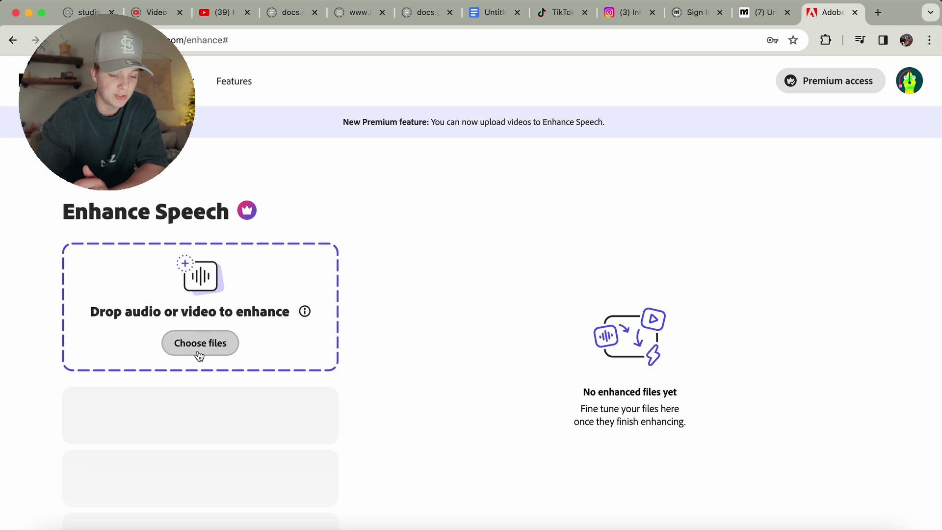
{"action": "left_click_drag", "start_coordinate": [228, 347], "coordinate": [176, 426]}
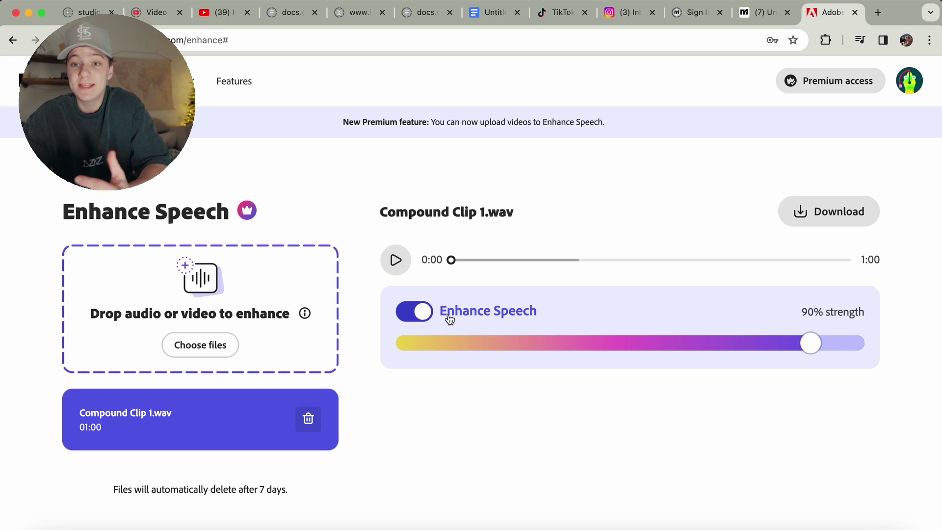
- Compare short playbacks of Compound Clip 1.wav with Enhance Speech turned off and turned back on
{"action": "left_click", "coordinate": [423, 311]}
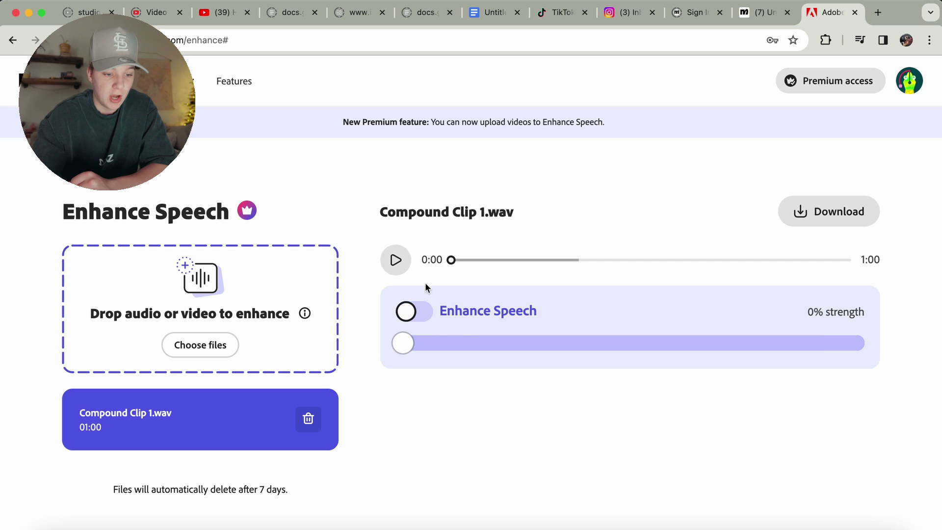
{"action": "left_click", "coordinate": [396, 260]}
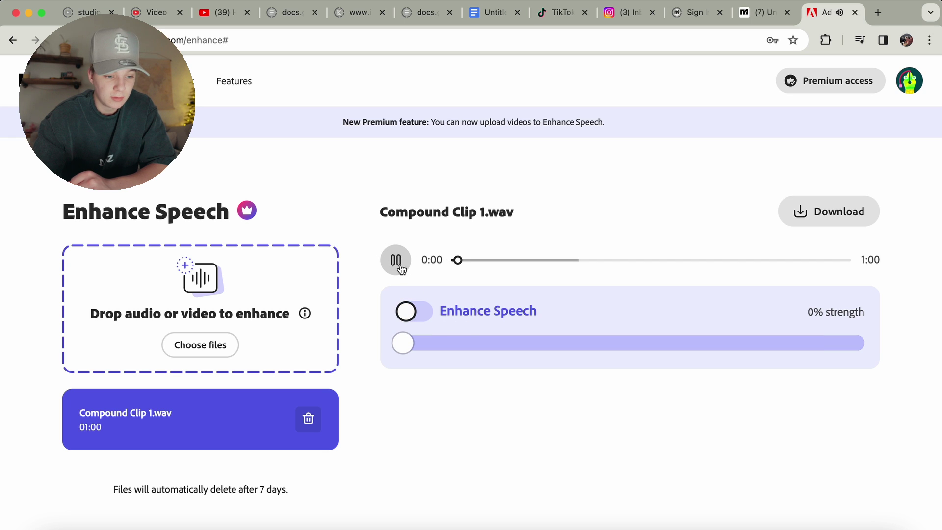
{"action": "left_click", "coordinate": [396, 260]}
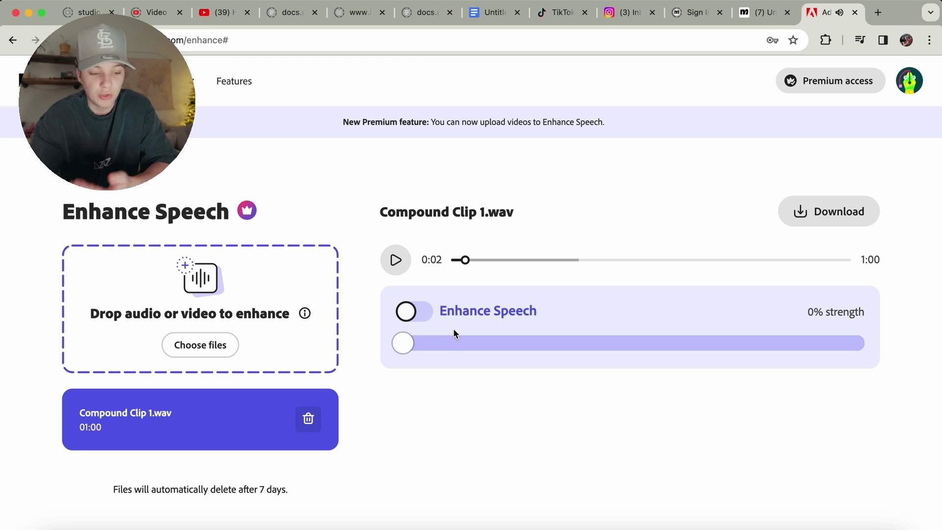
{"action": "left_click", "coordinate": [408, 312]}
{"action": "left_click", "coordinate": [400, 261]}
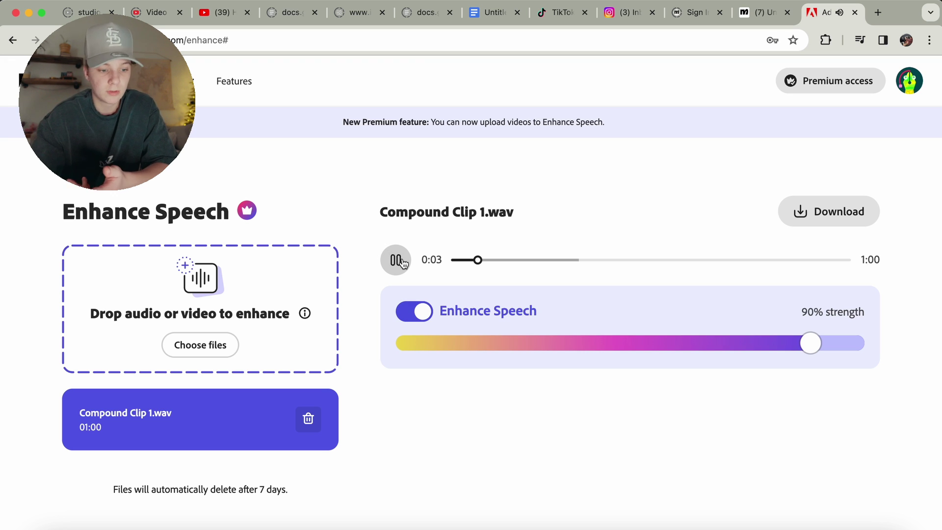
{"action": "left_click", "coordinate": [400, 262]}
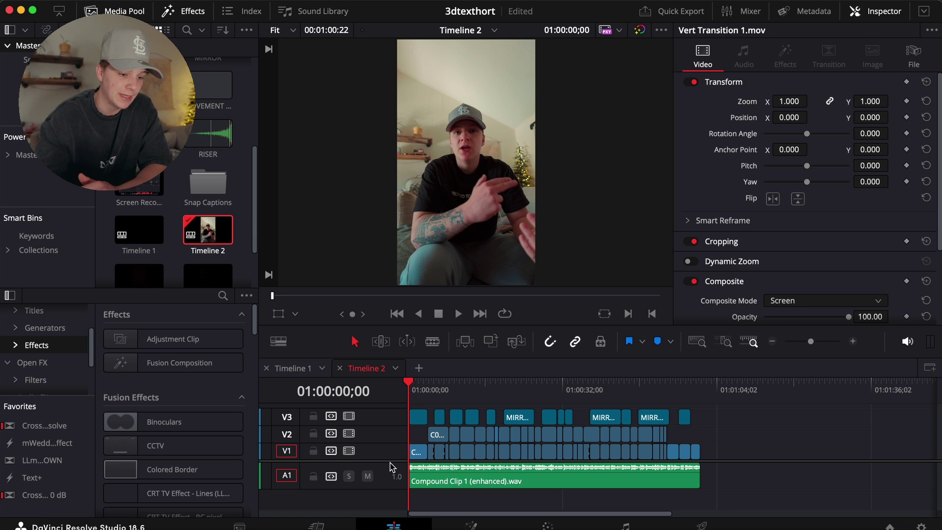
- In DaVinci Resolve, add an Adjustment Clip on track V3 after the last clip and apply MagicZoomV3 to it
{"action": "left_click_drag", "start_coordinate": [145, 338], "coordinate": [709, 417]}
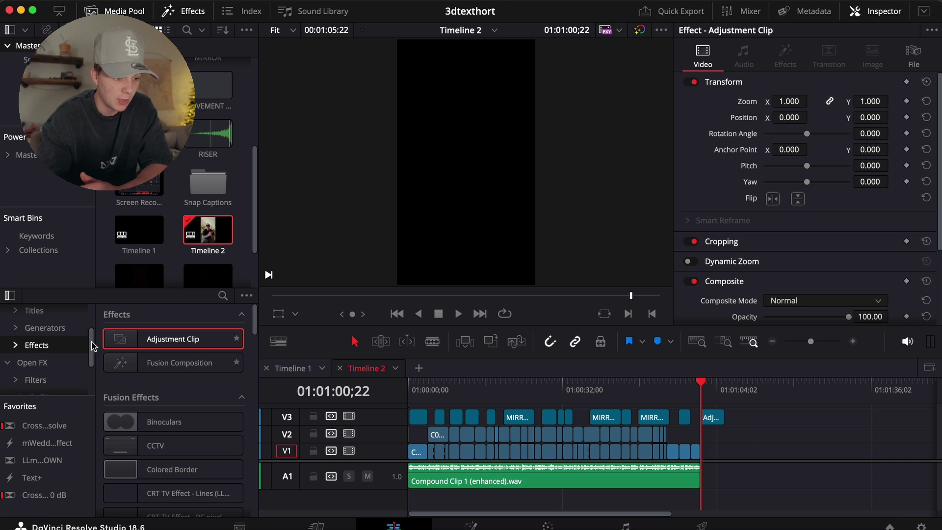
{"action": "scroll", "coordinate": [180, 373], "scroll_direction": "down", "scroll_amount": 15}
{"action": "scroll", "coordinate": [180, 378], "scroll_direction": "up", "scroll_amount": 5}
{"action": "left_click_drag", "start_coordinate": [167, 397], "coordinate": [713, 423]}
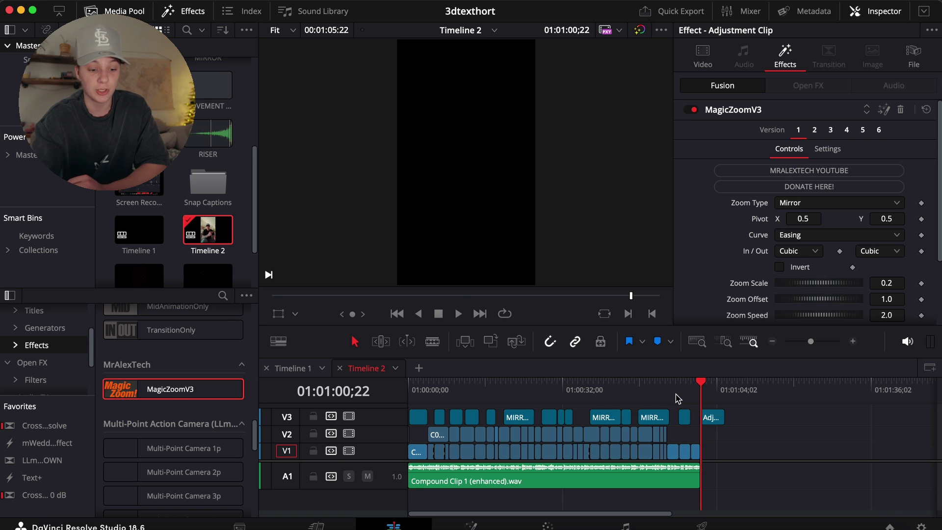
- Play the timeline from the start and inspect the MagicZoomV3 settings of the second MIRROR clip on V3
{"action": "left_click_drag", "start_coordinate": [677, 396], "coordinate": [370, 396]}
{"action": "key", "text": "space"}
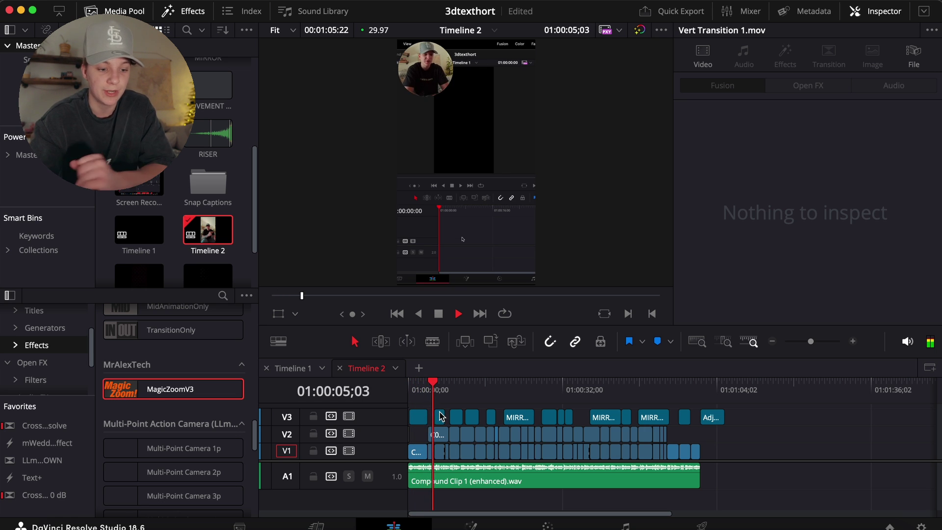
{"action": "left_click", "coordinate": [440, 416]}
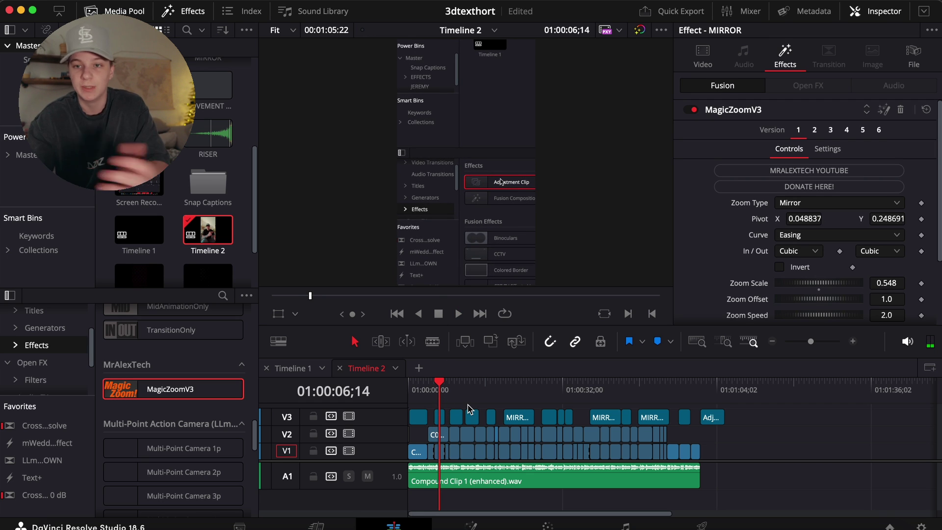
- Move the adjustment clip to the timeline start on track V4 and disable the first MIRROR clip beneath it
{"action": "left_click", "coordinate": [716, 431]}
{"action": "left_click_drag", "start_coordinate": [711, 417], "coordinate": [409, 391]}
{"action": "left_click", "coordinate": [418, 421]}
{"action": "left_click", "coordinate": [854, 342]}
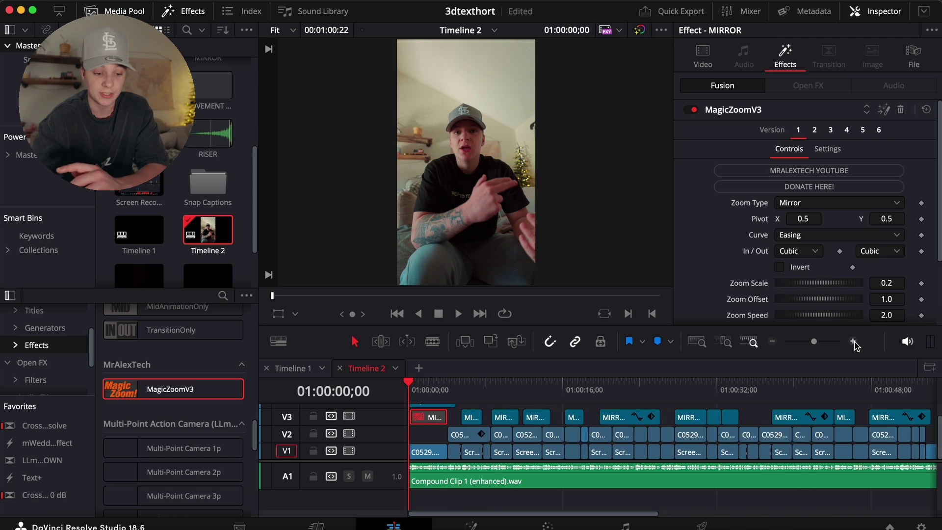
{"action": "scroll", "coordinate": [474, 444], "scroll_direction": "up", "scroll_amount": 1}
{"action": "left_click", "coordinate": [459, 416]}
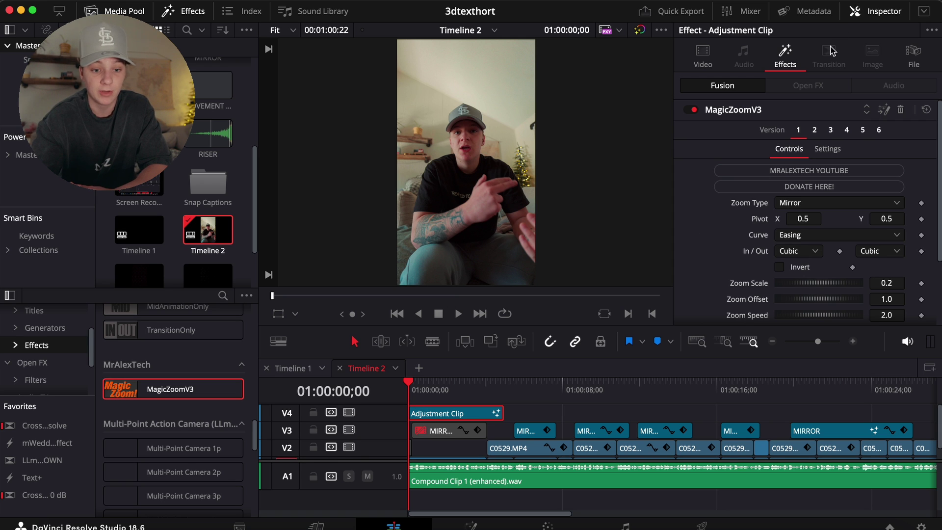
- Choose Mirror as the adjustment clip's zoom type and play back the resulting zoom
{"action": "left_click", "coordinate": [826, 203]}
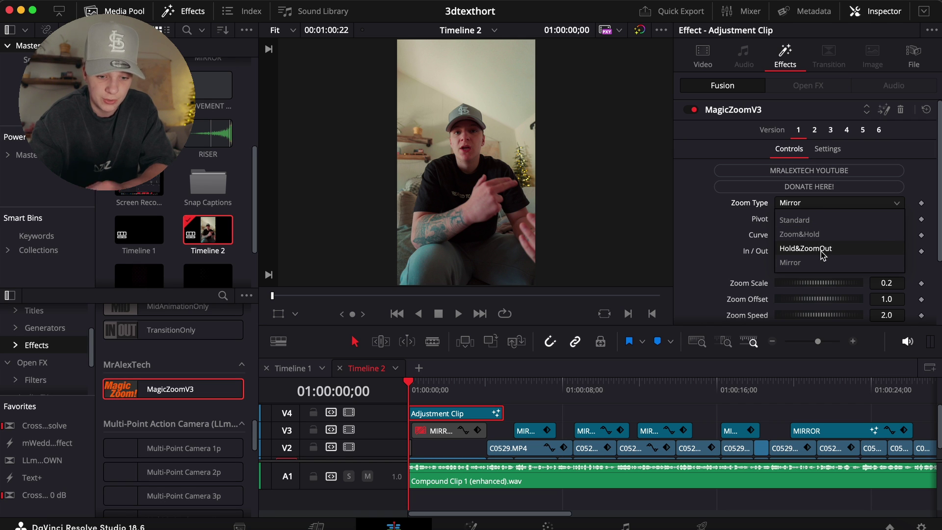
{"action": "left_click", "coordinate": [805, 262]}
{"action": "key", "text": "space"}
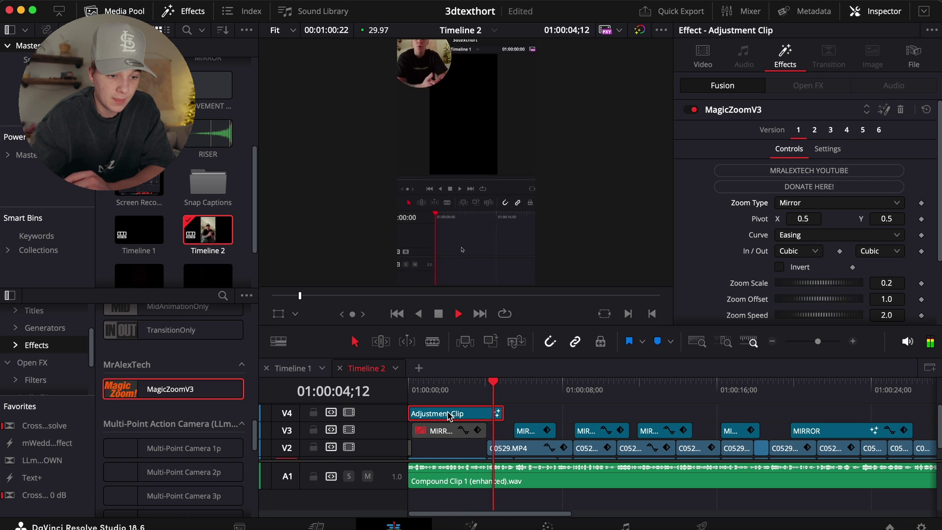
{"action": "key", "text": "space"}
{"action": "left_click", "coordinate": [468, 390]}
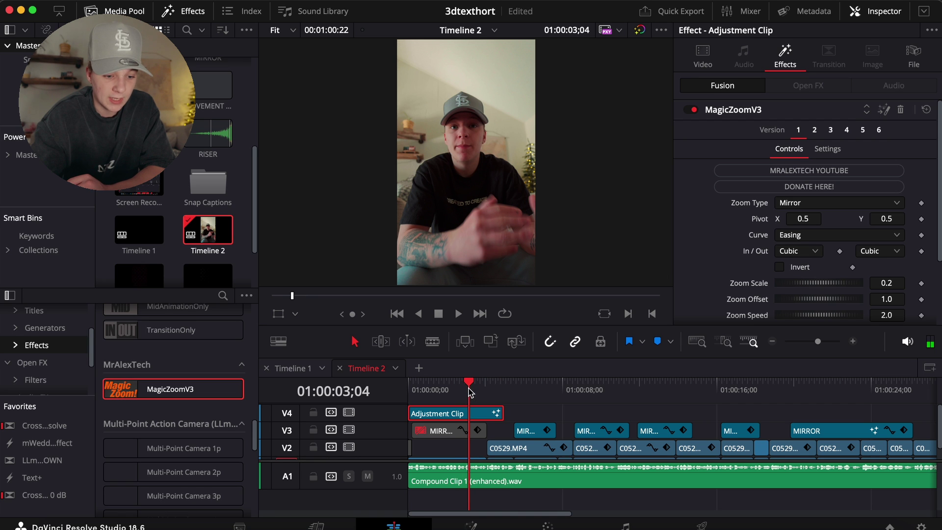
- Trim both ends of the adjustment clip on V4 to match the first MIRROR clip and check the zoom
{"action": "left_click_drag", "start_coordinate": [505, 407], "coordinate": [487, 408]}
{"action": "left_click_drag", "start_coordinate": [410, 413], "coordinate": [413, 413]}
{"action": "left_click", "coordinate": [419, 394]}
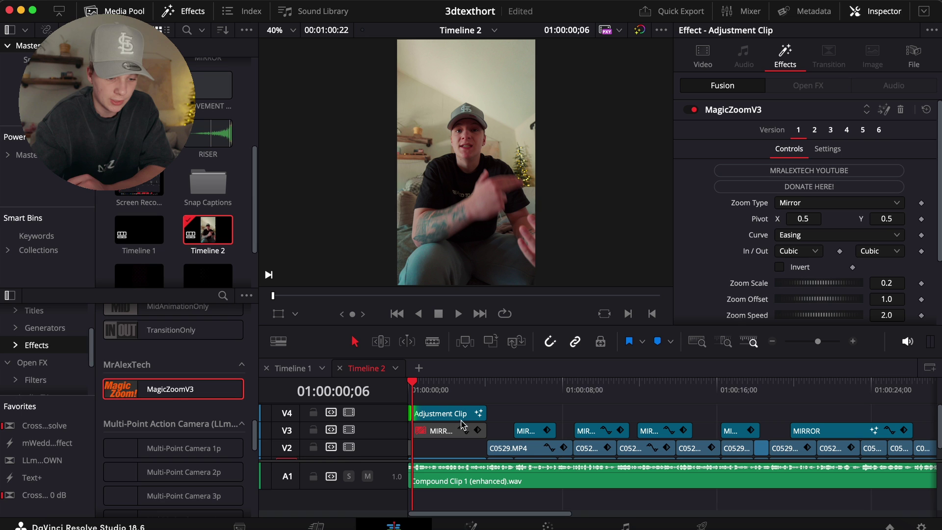
{"action": "left_click", "coordinate": [462, 390]}
- Play the second MIRROR zoom from 01:00:05;15 and examine its pivot and zoom scale
{"action": "left_click", "coordinate": [521, 406]}
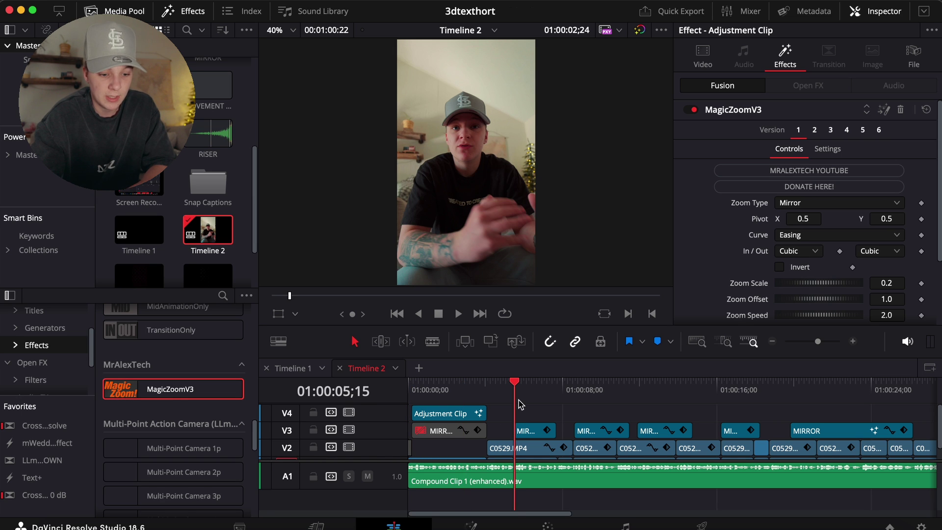
{"action": "left_click", "coordinate": [524, 425]}
{"action": "key", "text": "space"}
{"action": "key", "text": "space"}
{"action": "left_click", "coordinate": [532, 433]}
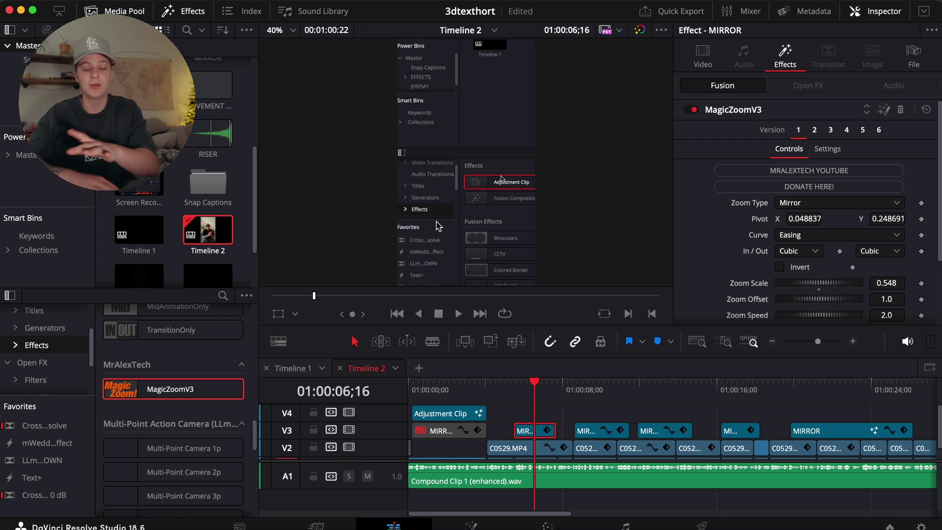
- Paste a copy of the adjustment clip on V4 above the second MIRROR clip and trim its end to match
{"action": "key", "text": "ctrl+v"}
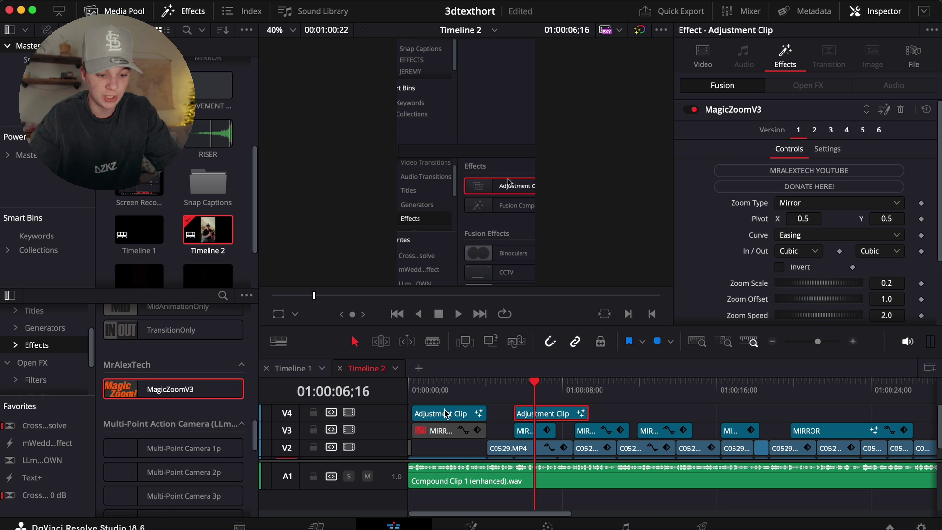
{"action": "left_click_drag", "start_coordinate": [587, 414], "coordinate": [557, 414]}
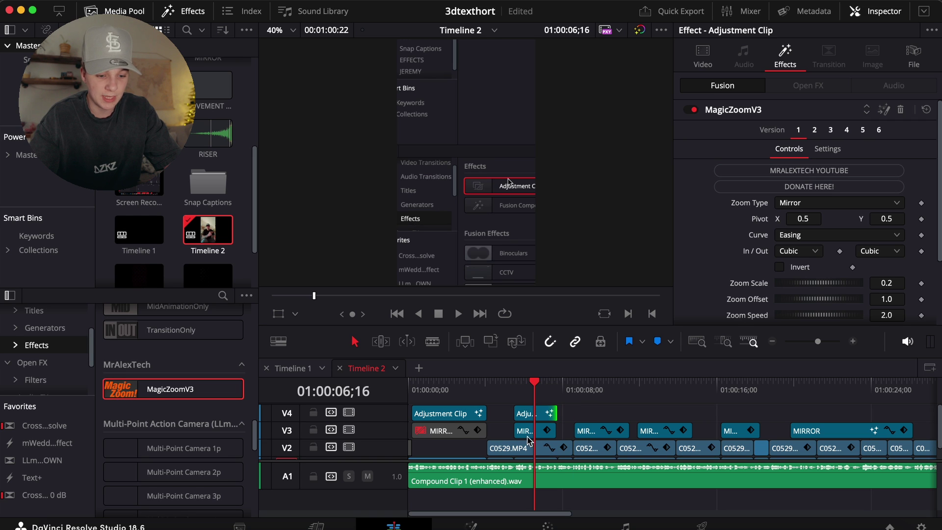
{"action": "left_click", "coordinate": [532, 414]}
- Disable the second MIRROR clip on V3 and preview the zoom of the adjustment clip above it
{"action": "left_click", "coordinate": [517, 395]}
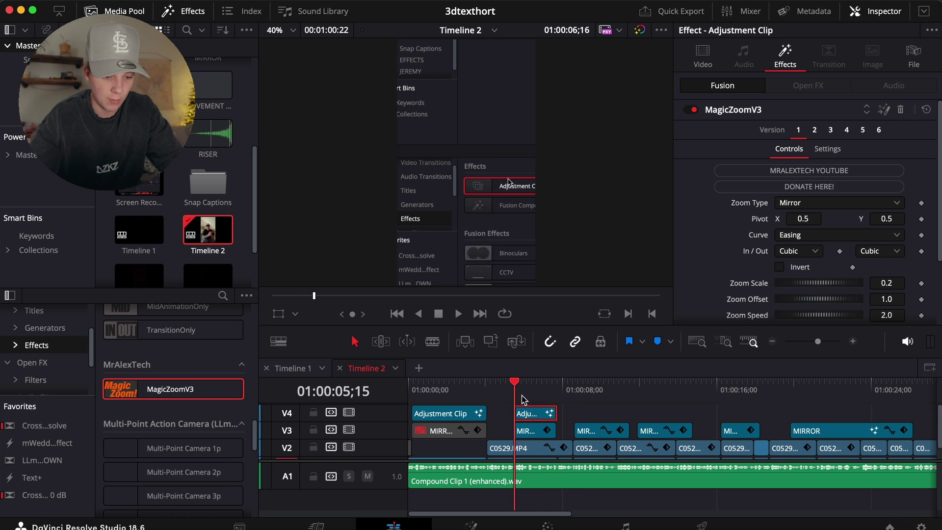
{"action": "key", "text": "space"}
{"action": "key", "text": "space"}
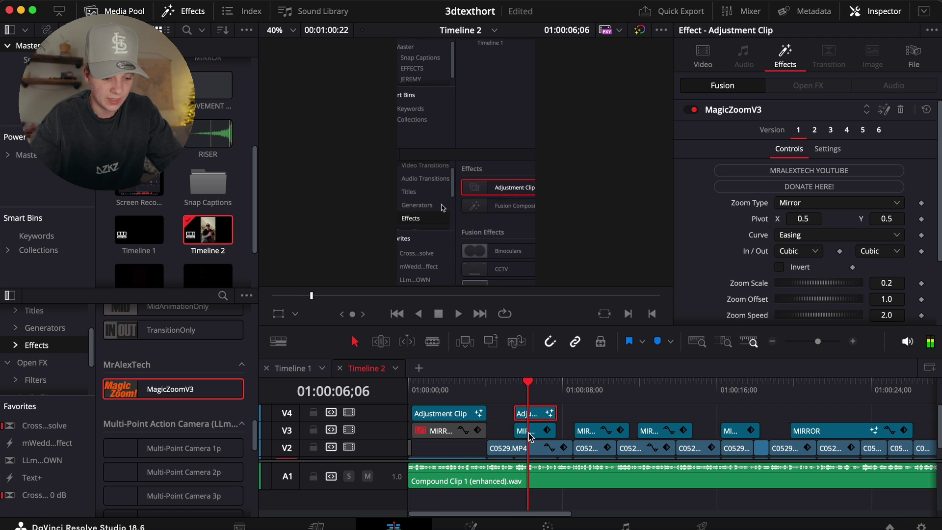
{"action": "left_click", "coordinate": [534, 430]}
{"action": "left_click", "coordinate": [516, 390]}
{"action": "key", "text": "space"}
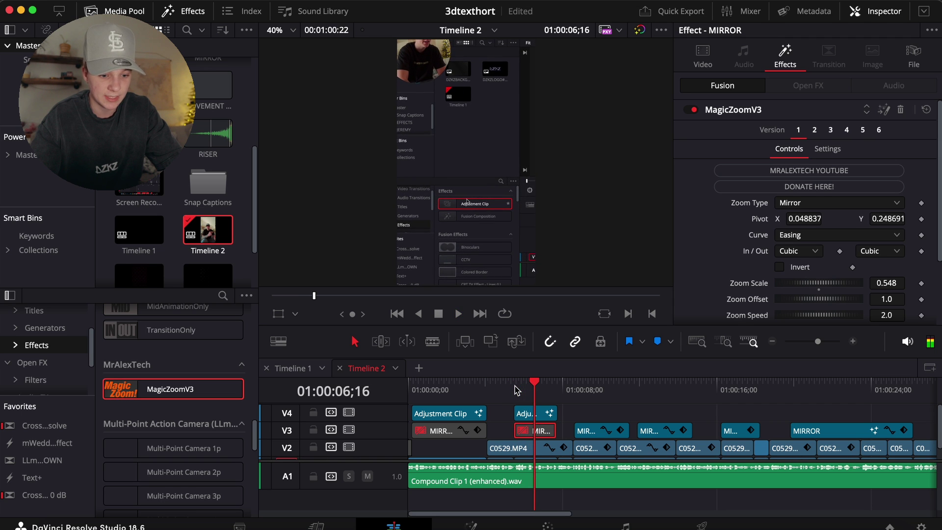
- Set the Zoom Scale of the second adjustment clip's MagicZoomV3 effect to about 0.519
{"action": "left_click", "coordinate": [530, 414]}
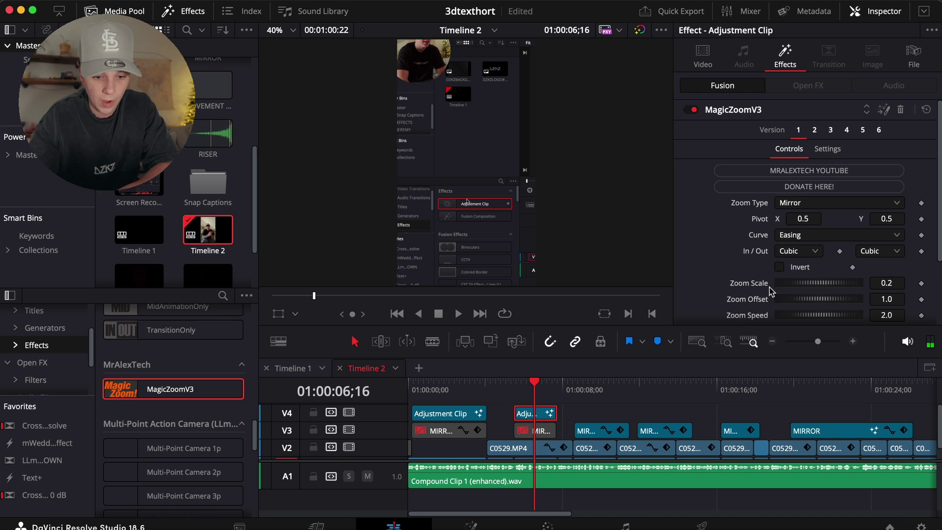
{"action": "scroll", "coordinate": [785, 250], "scroll_direction": "down", "scroll_amount": 3}
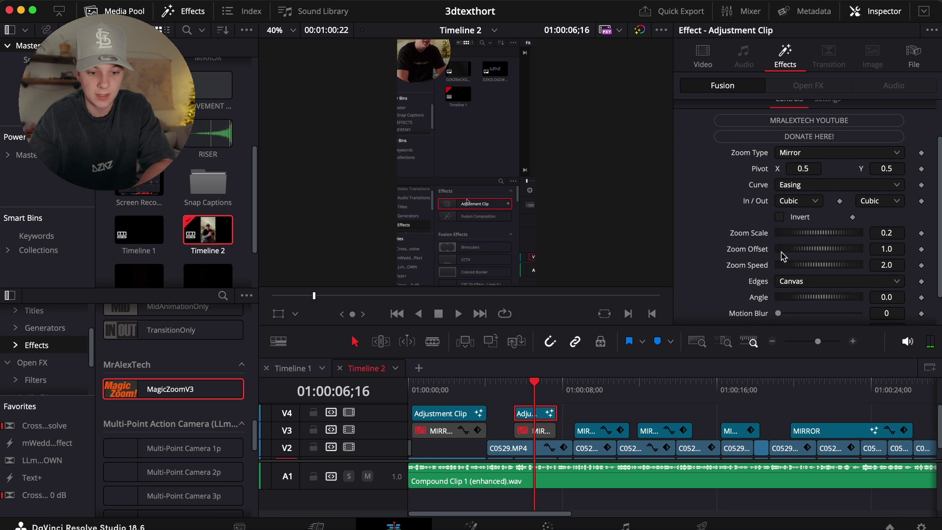
{"action": "left_click_drag", "start_coordinate": [784, 240], "coordinate": [794, 239]}
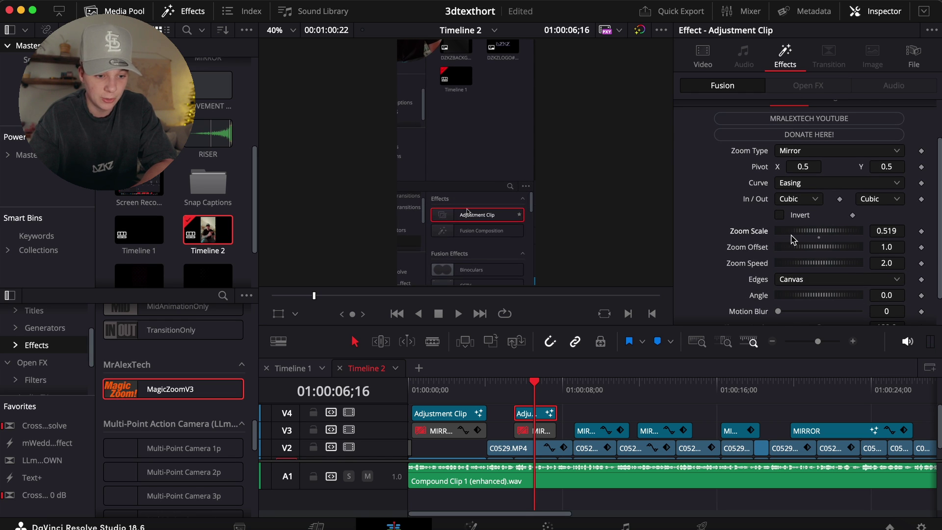
- Show the Fusion Overlay, move the zoom pivot to about X 0.035, Y 0.283 near the recording's Effects entry, and preview the zoom
{"action": "left_click", "coordinate": [296, 315]}
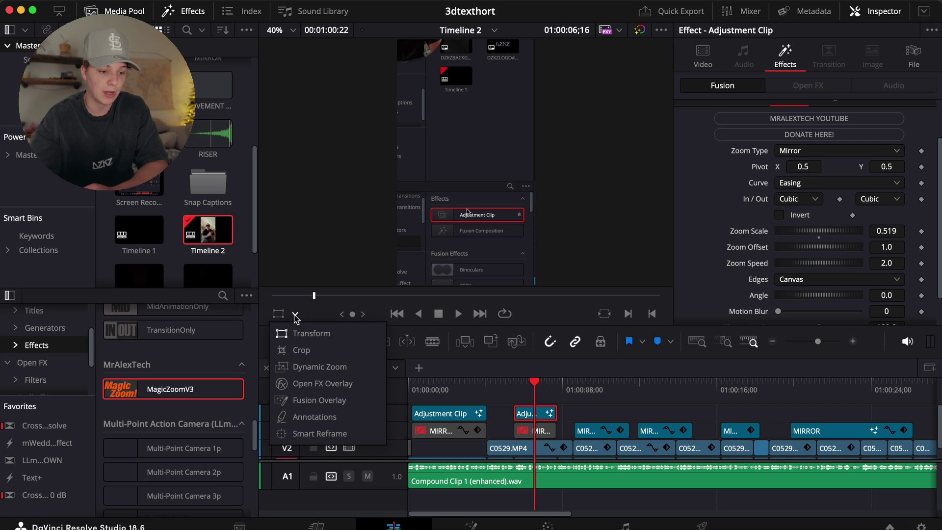
{"action": "left_click", "coordinate": [307, 402]}
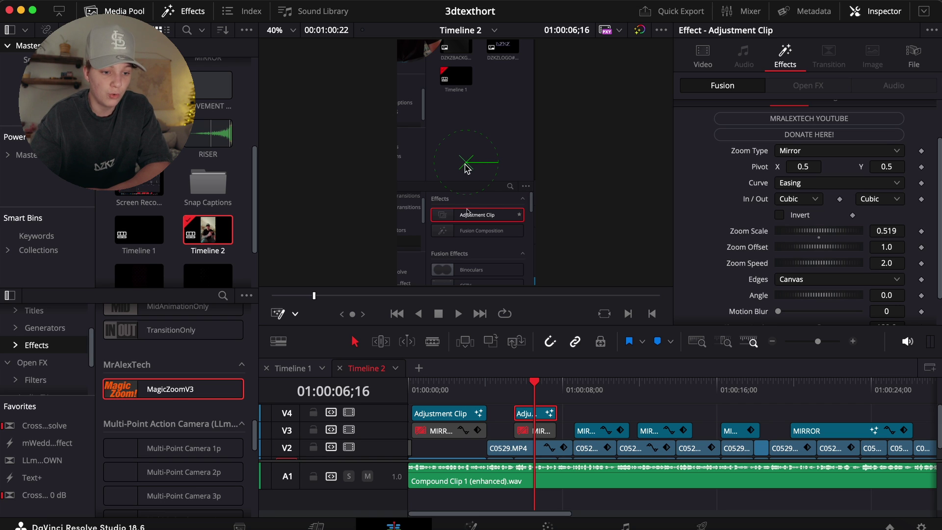
{"action": "left_click_drag", "start_coordinate": [467, 164], "coordinate": [404, 219]}
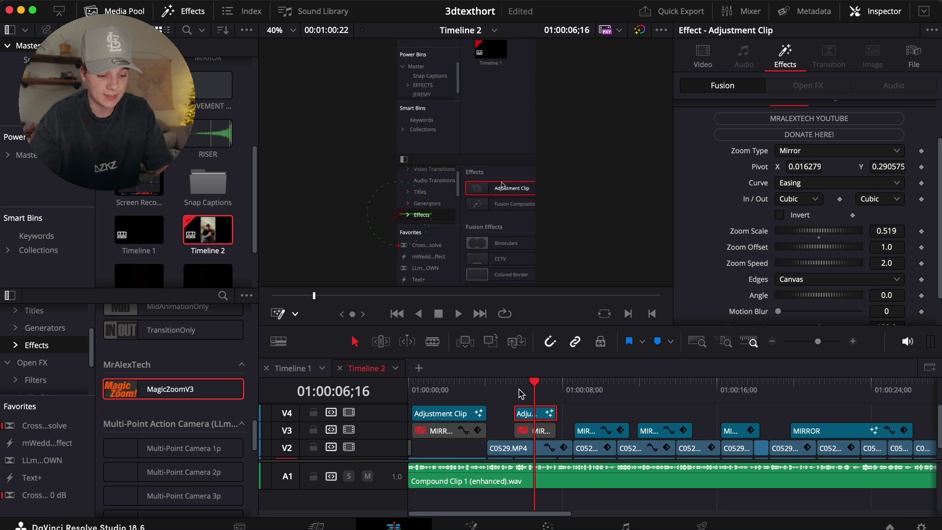
{"action": "key", "text": "super+z"}
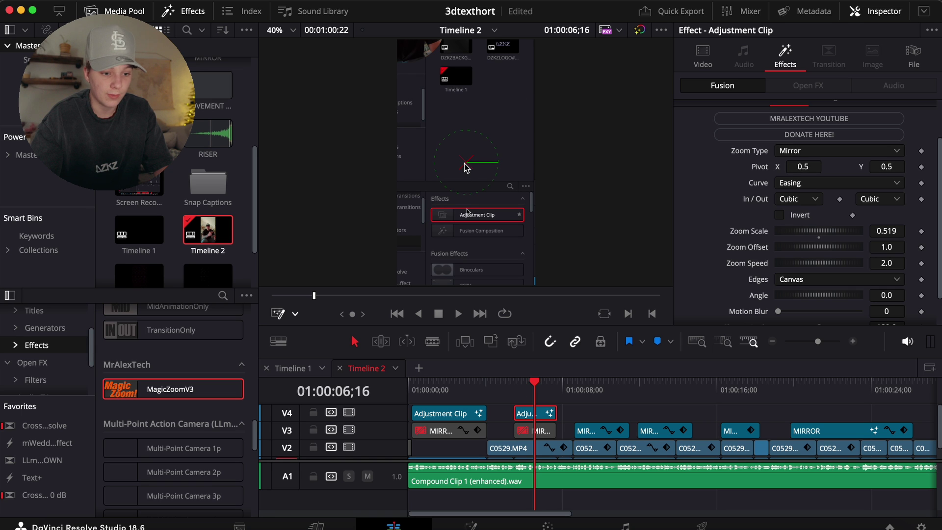
{"action": "left_click_drag", "start_coordinate": [467, 166], "coordinate": [400, 214]}
{"action": "left_click", "coordinate": [517, 389]}
{"action": "key", "text": "space"}
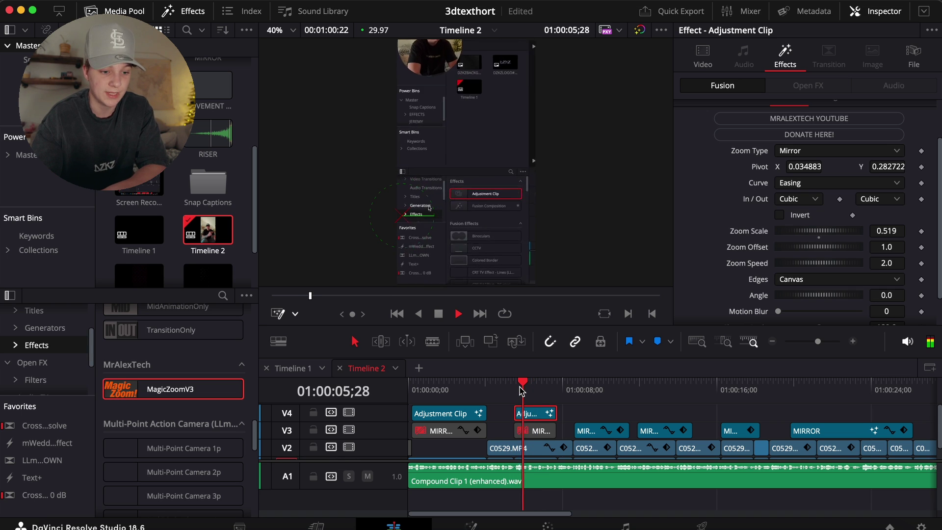
- Play back the zoom of the second adjustment clip on V4
{"action": "key", "text": "space"}
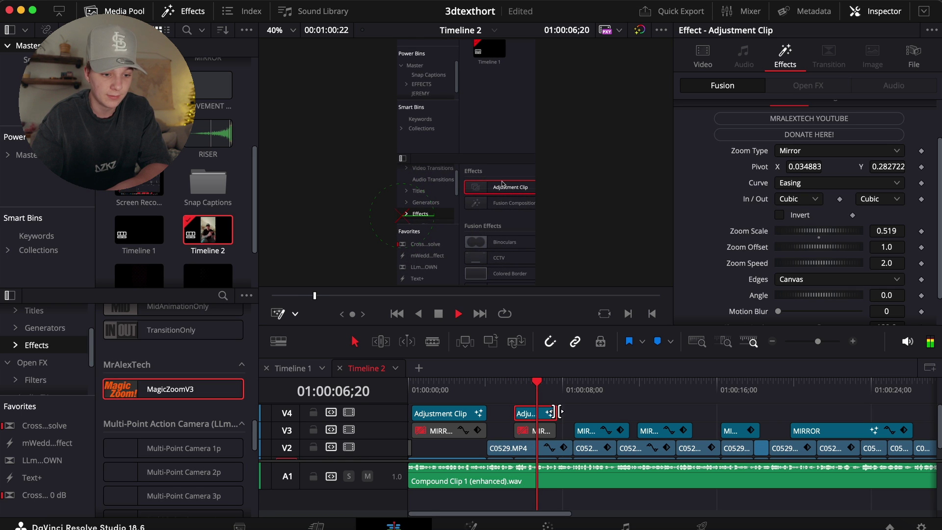
{"action": "key", "text": "space"}
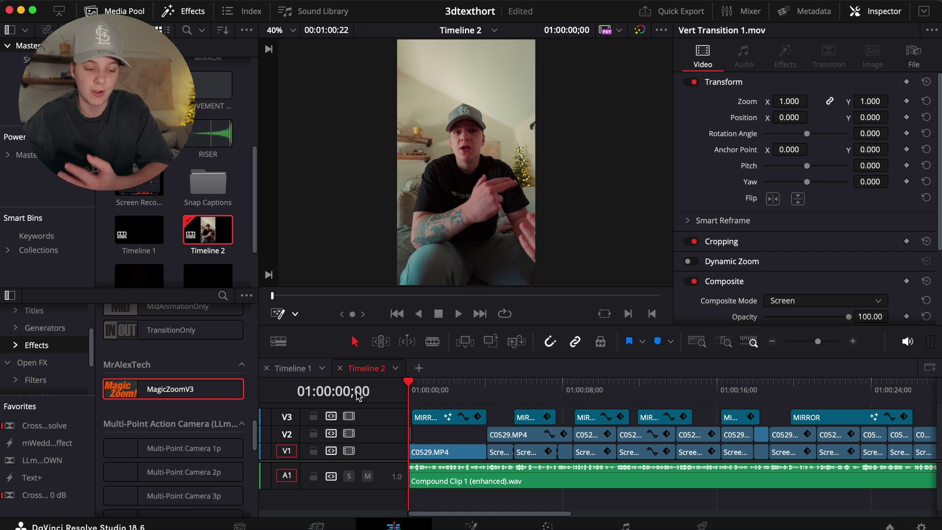
- Paste the #DDZKZLOGO(VERT)#2.mov clip on V4 at 01:00:01;16, above the first MIRROR clip, and preview it
{"action": "left_click", "coordinate": [438, 398]}
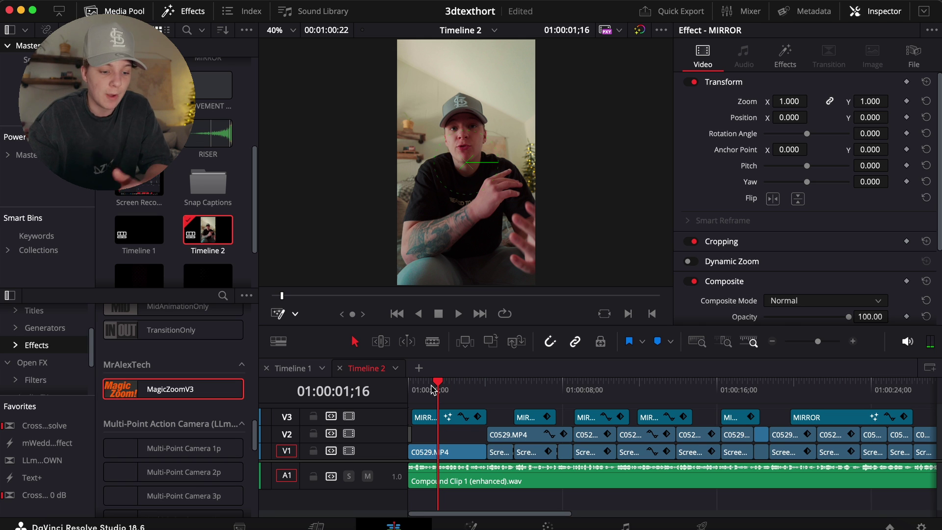
{"action": "key", "text": "ctrl+v"}
{"action": "left_click_drag", "start_coordinate": [414, 391], "coordinate": [447, 400]}
{"action": "key", "text": "space"}
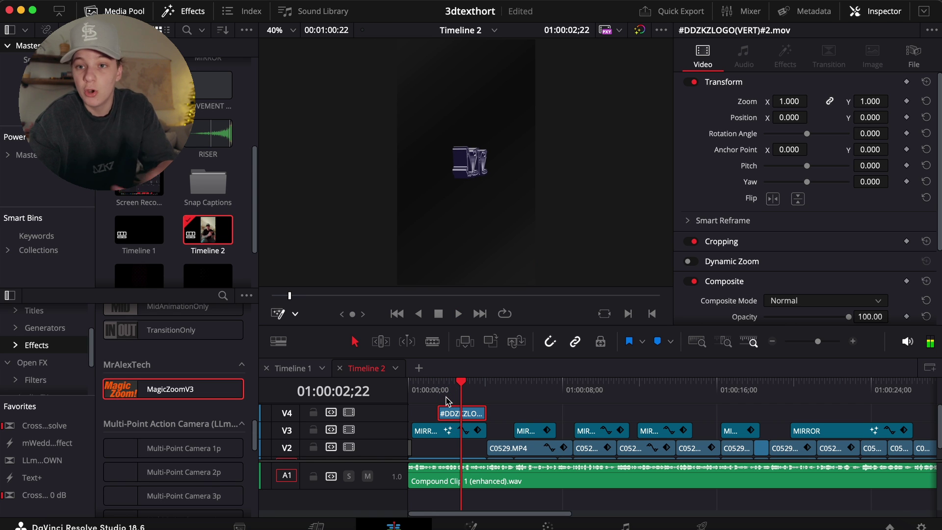
{"action": "mouse_move", "coordinate": [447, 400]}
{"action": "left_mouse_down"}
{"action": "mouse_move", "coordinate": [489, 398]}
{"action": "mouse_move", "coordinate": [438, 392]}
{"action": "left_mouse_up"}
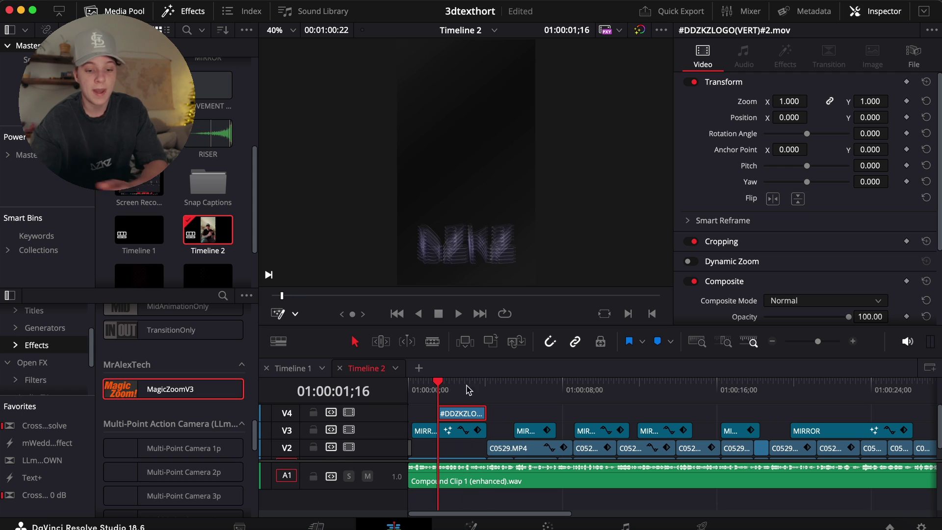
- Add a Brightness Flash transition from the Fusion video transitions to the start of the logo clip on V4
{"action": "left_click", "coordinate": [852, 343]}
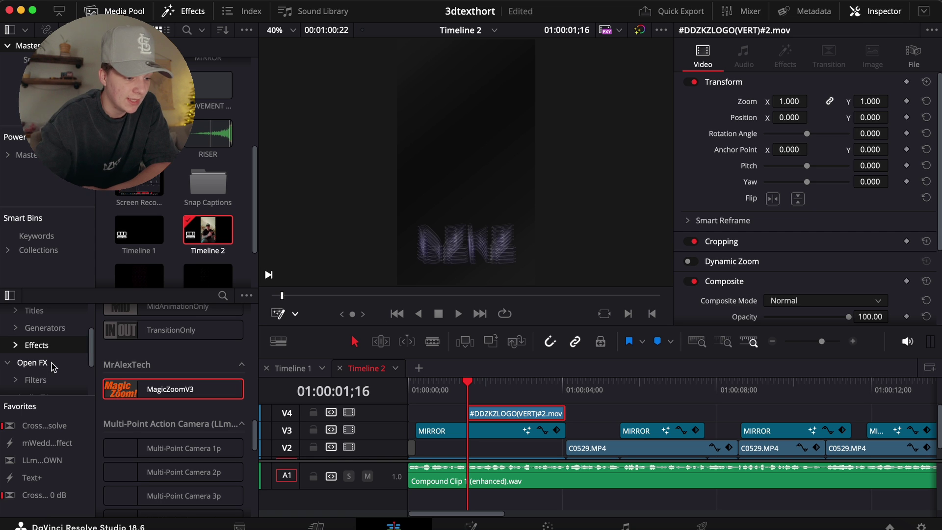
{"action": "scroll", "coordinate": [49, 348], "scroll_direction": "up", "scroll_amount": 3}
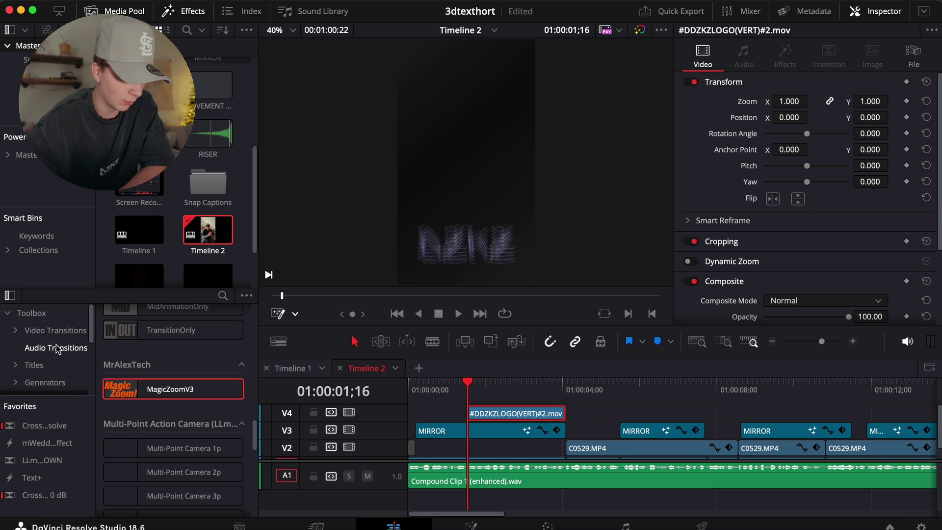
{"action": "left_click", "coordinate": [55, 330]}
{"action": "scroll", "coordinate": [157, 444], "scroll_direction": "down", "scroll_amount": 10}
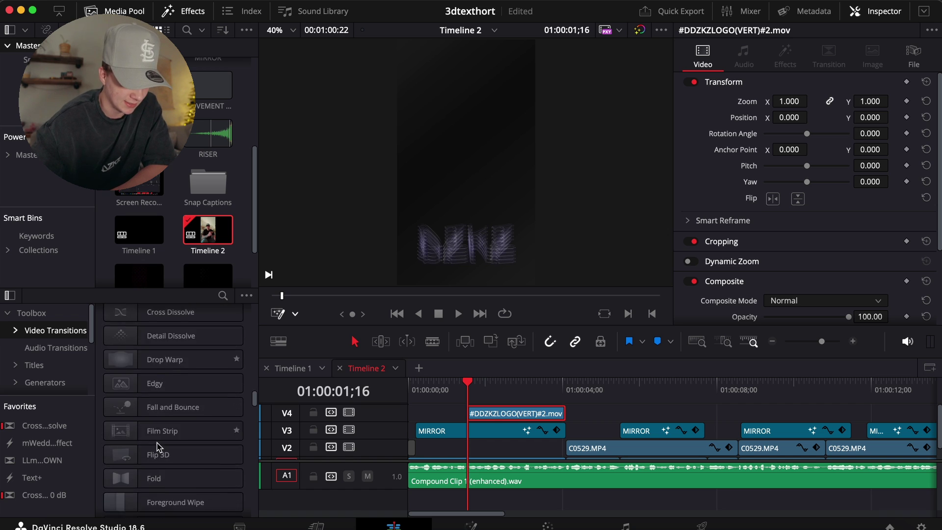
{"action": "scroll", "coordinate": [157, 444], "scroll_direction": "down", "scroll_amount": 5}
{"action": "left_click_drag", "start_coordinate": [158, 430], "coordinate": [470, 415]}
{"action": "left_click", "coordinate": [853, 341]}
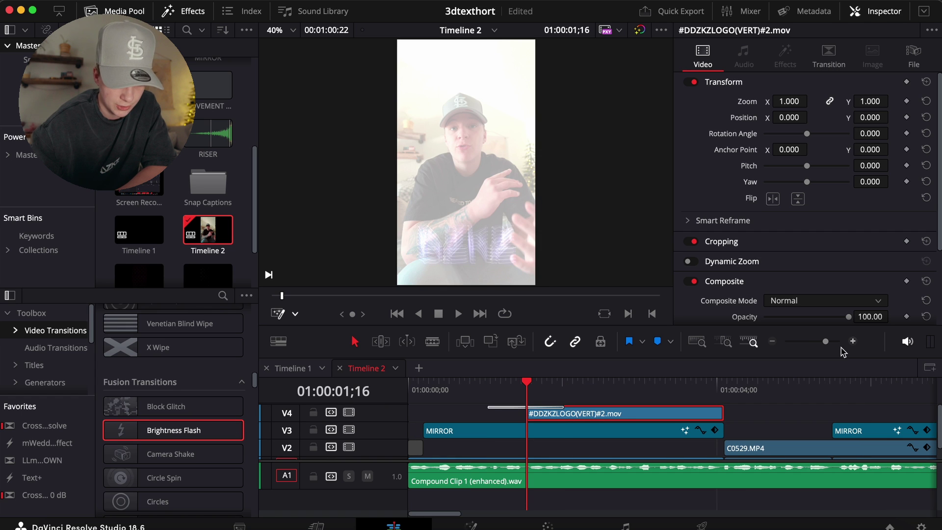
- Shorten the Brightness Flash at the logo clip's start to 6 frames and preview it
{"action": "left_click_drag", "start_coordinate": [522, 407], "coordinate": [499, 393]}
{"action": "key", "text": "space"}
{"action": "key", "text": "space"}
{"action": "key", "text": "space"}
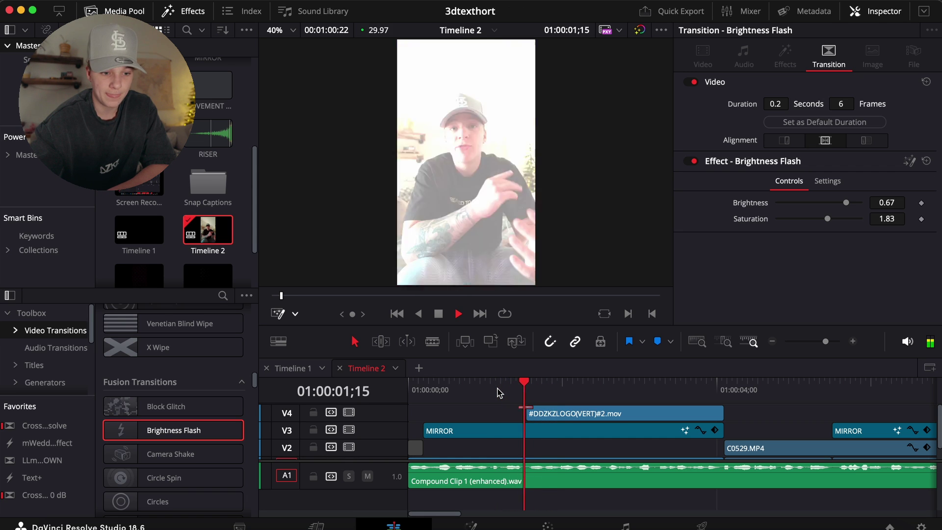
- Place the camshoot sound from the SFX power bin on A2 at 01:00:01;16, under the logo clip's start, and preview it
{"action": "left_click", "coordinate": [527, 390]}
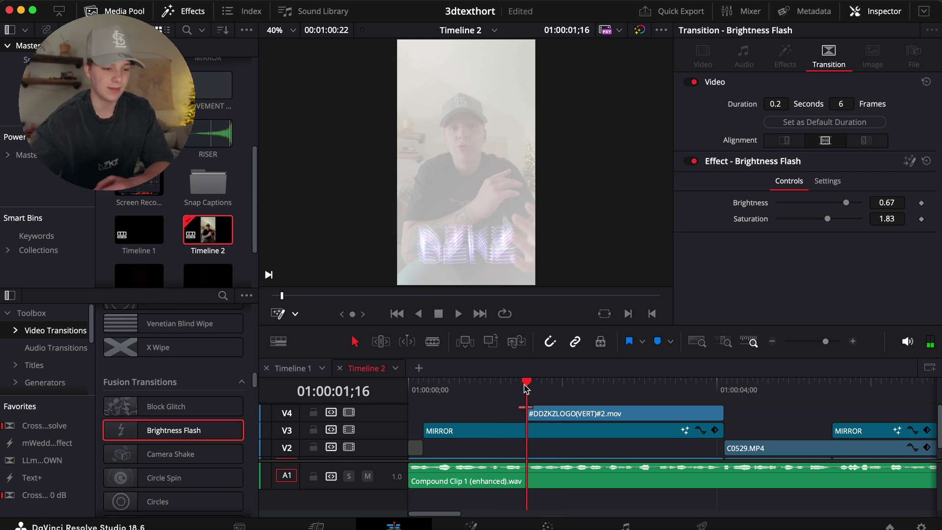
{"action": "left_click", "coordinate": [22, 156]}
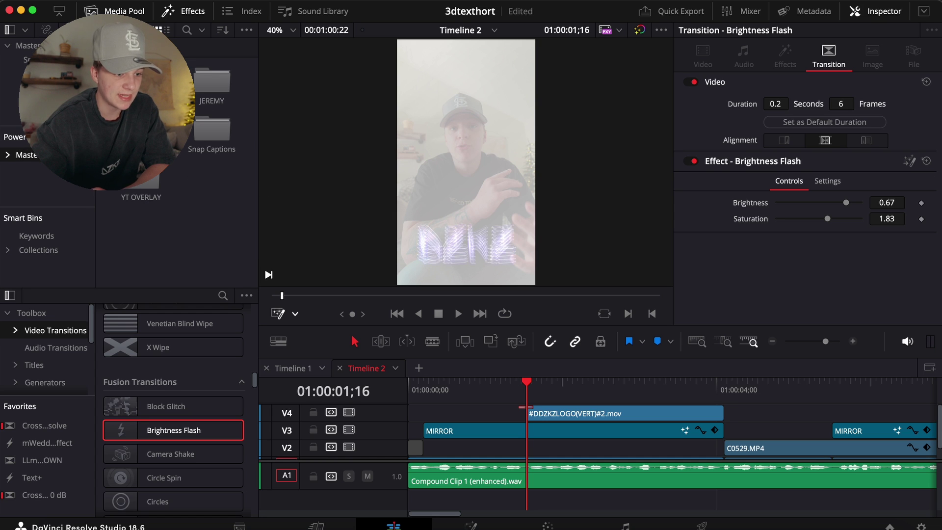
{"action": "left_click", "coordinate": [37, 193]}
{"action": "left_click_drag", "start_coordinate": [437, 392], "coordinate": [538, 504]}
{"action": "left_click", "coordinate": [538, 503]}
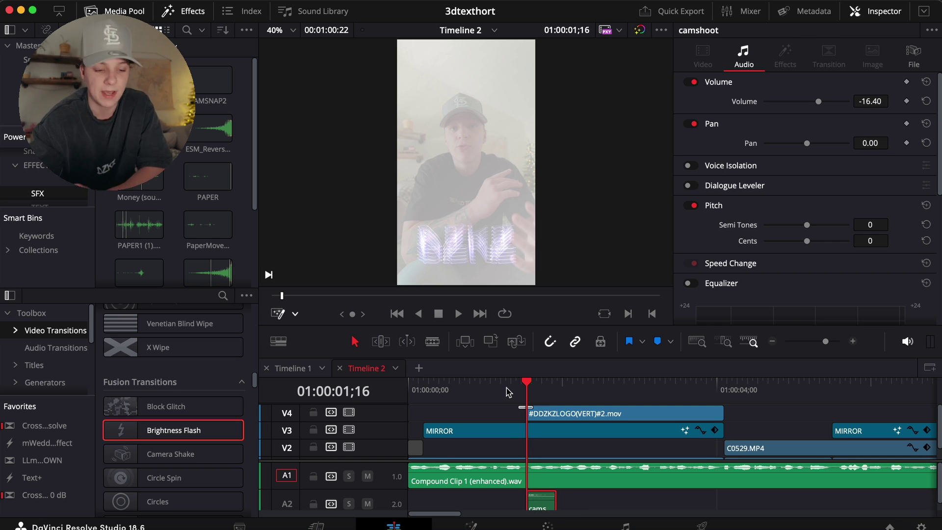
{"action": "left_click", "coordinate": [472, 391]}
{"action": "key", "text": "space"}
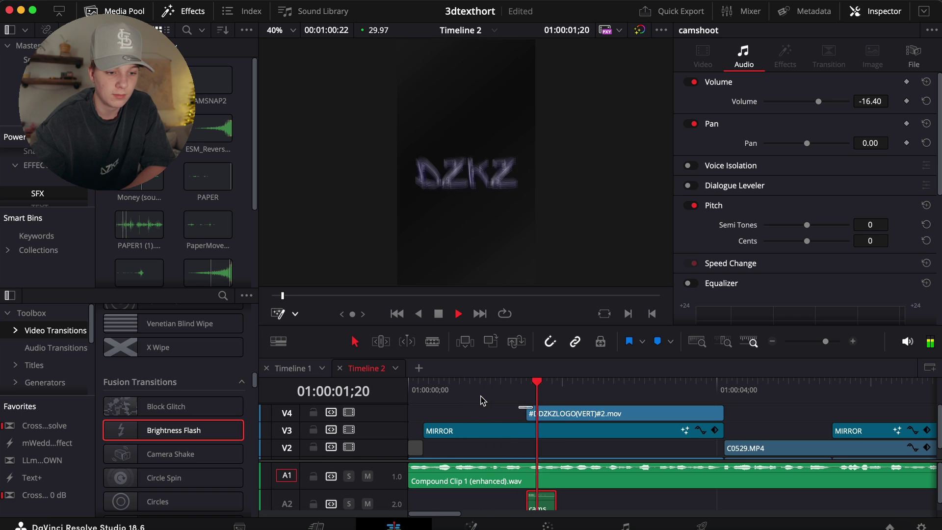
{"action": "key", "text": "space"}
- Add a shortened Brightness Flash at the logo clip's end, copy the camshoot sound to 01:00:03;29 on A2, and preview
{"action": "left_click", "coordinate": [715, 386]}
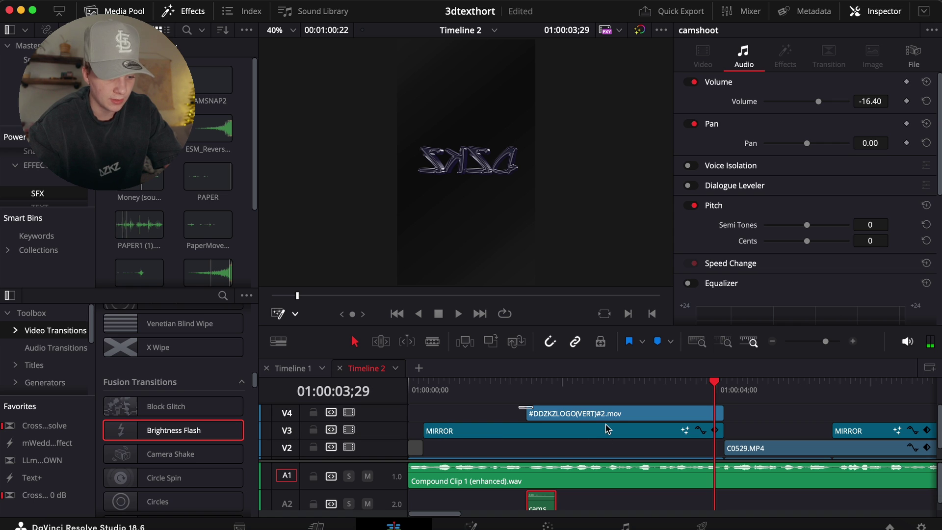
{"action": "left_click_drag", "start_coordinate": [179, 441], "coordinate": [762, 408]}
{"action": "left_click_drag", "start_coordinate": [761, 407], "coordinate": [732, 426]}
{"action": "left_click_drag", "start_coordinate": [544, 503], "coordinate": [733, 503]}
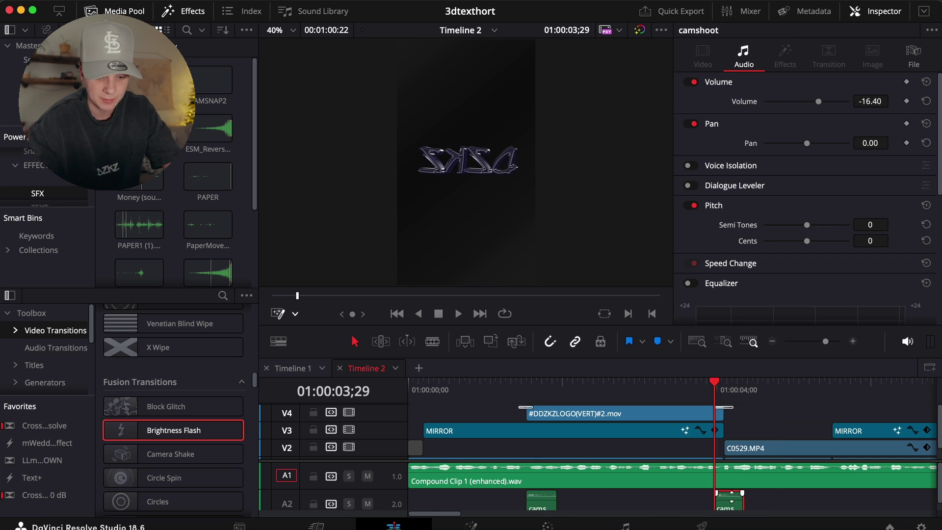
{"action": "key", "text": "space"}
{"action": "left_click", "coordinate": [706, 388]}
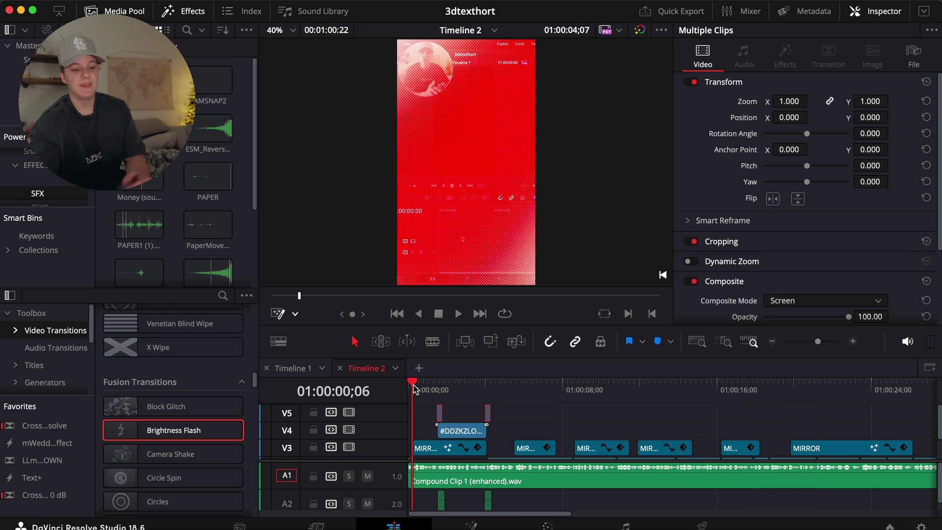
- Remove the logo clip's Brightness Flash transitions and shift both Vert Transition clips on V5 earlier so the first starts at 01:00:01;13
{"action": "left_click", "coordinate": [574, 412]}
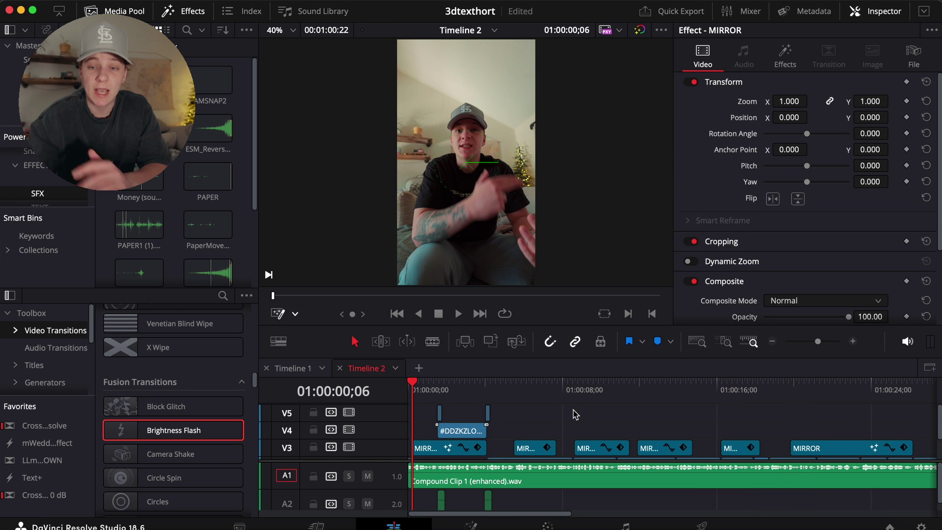
{"action": "left_click", "coordinate": [435, 386]}
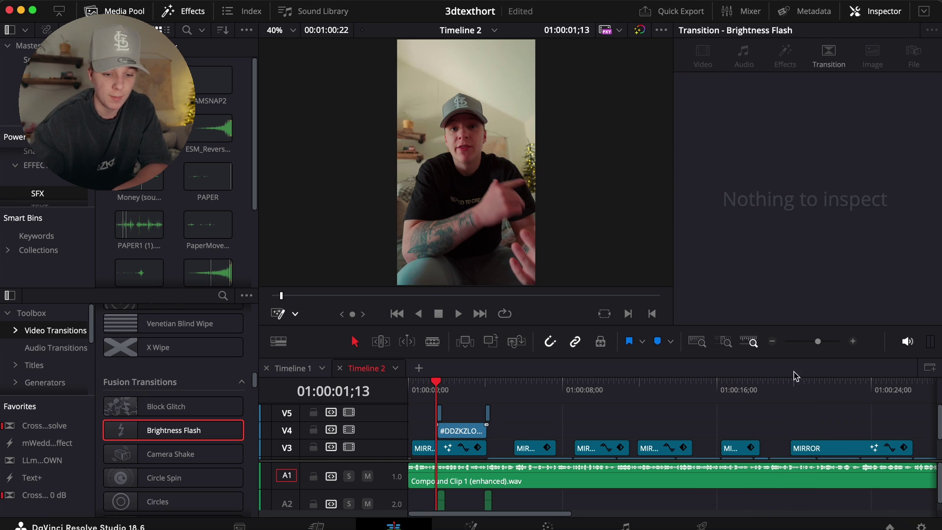
{"action": "left_click", "coordinate": [854, 342]}
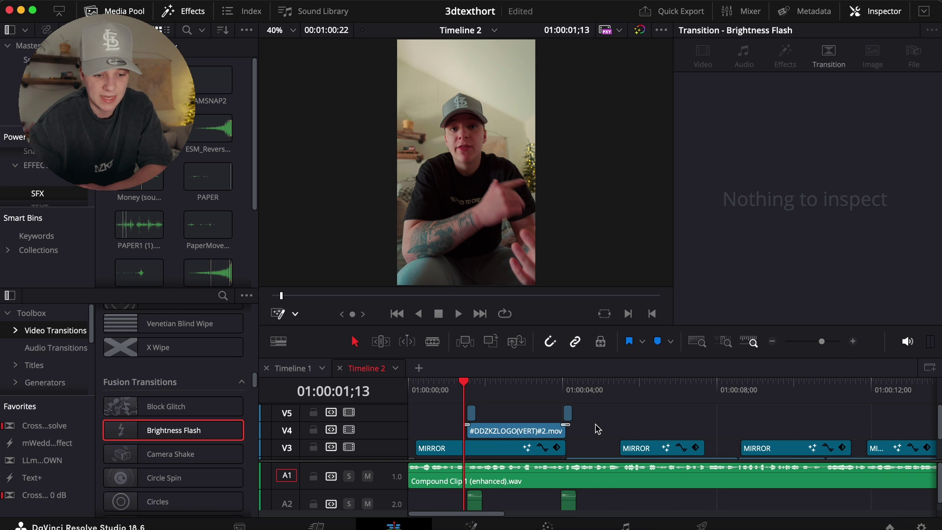
{"action": "left_click_drag", "start_coordinate": [594, 425], "coordinate": [467, 407]}
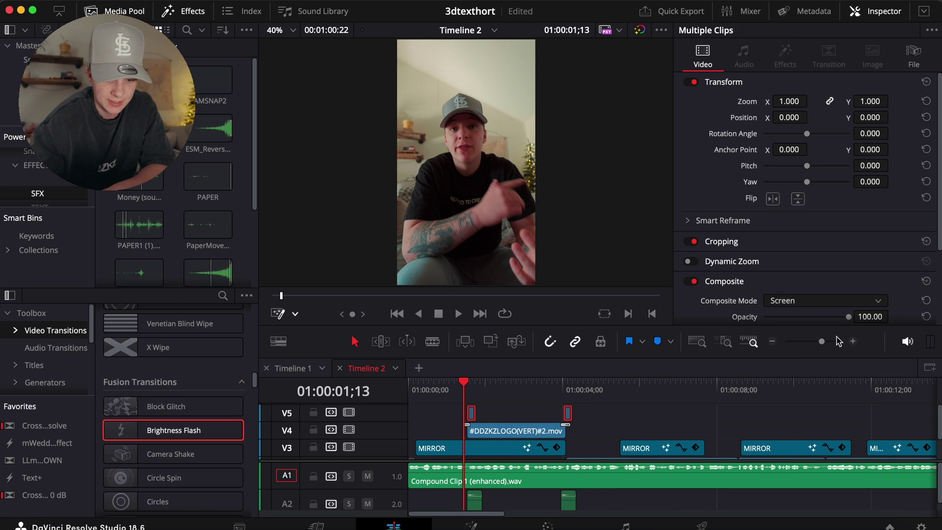
{"action": "left_click", "coordinate": [853, 341]}
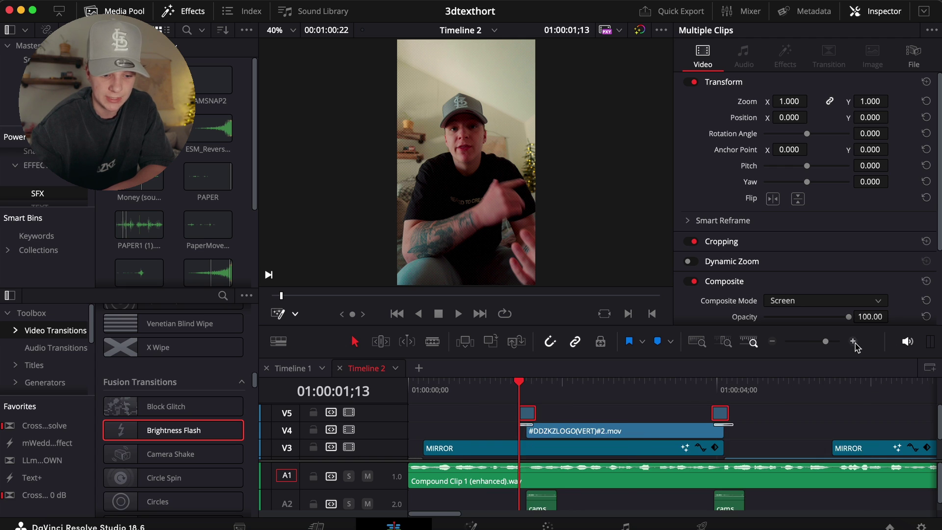
{"action": "left_click", "coordinate": [853, 341]}
{"action": "left_click", "coordinate": [644, 430]}
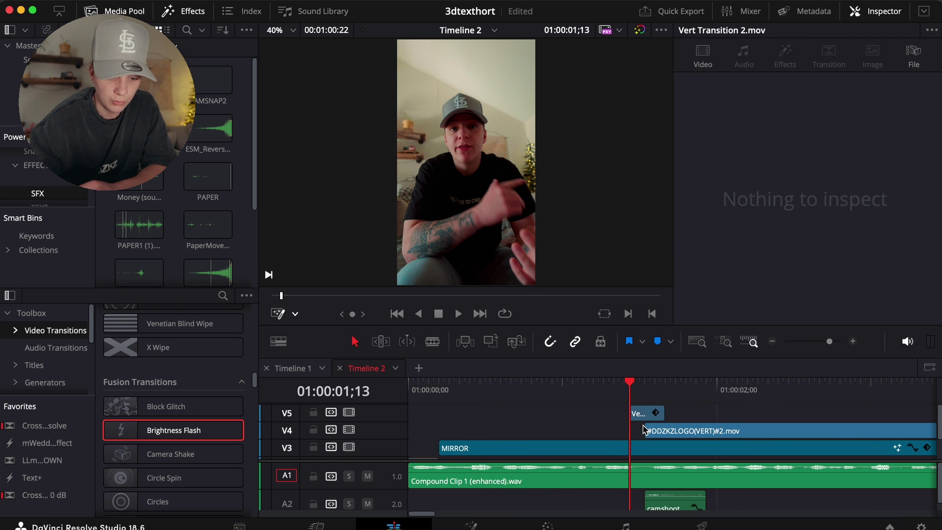
- Check the Vert Transition at the logo clip's end and play the timeline from its start through both logo transitions
{"action": "scroll", "coordinate": [644, 430], "scroll_direction": "right", "scroll_amount": 5}
{"action": "left_click", "coordinate": [709, 391]}
{"action": "left_click", "coordinate": [431, 390]}
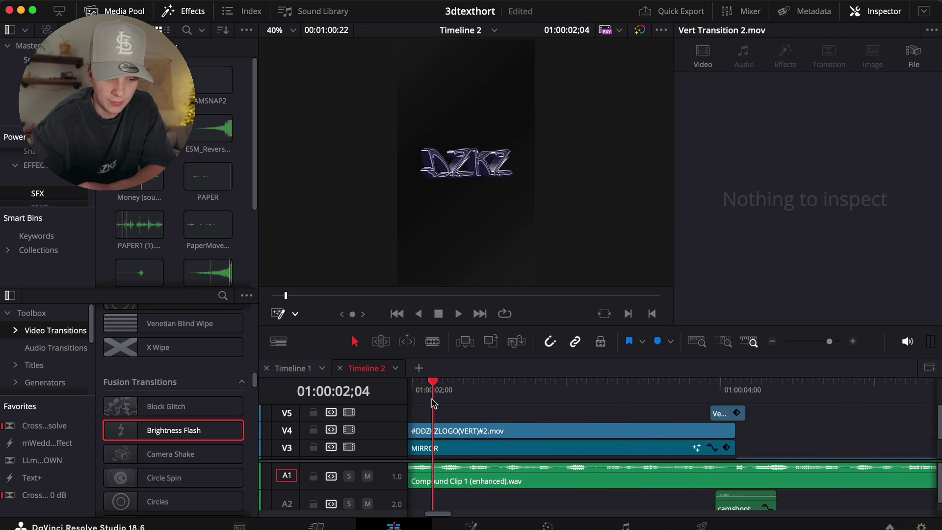
{"action": "key", "text": "Home"}
{"action": "key", "text": "space"}
{"action": "left_click", "coordinate": [772, 341]}
{"action": "left_click", "coordinate": [772, 341]}
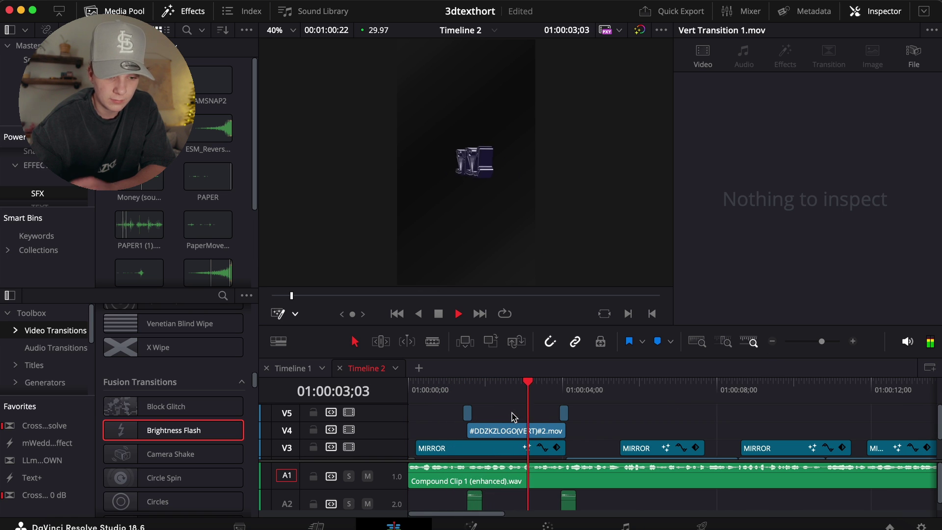
{"action": "key", "text": "space"}
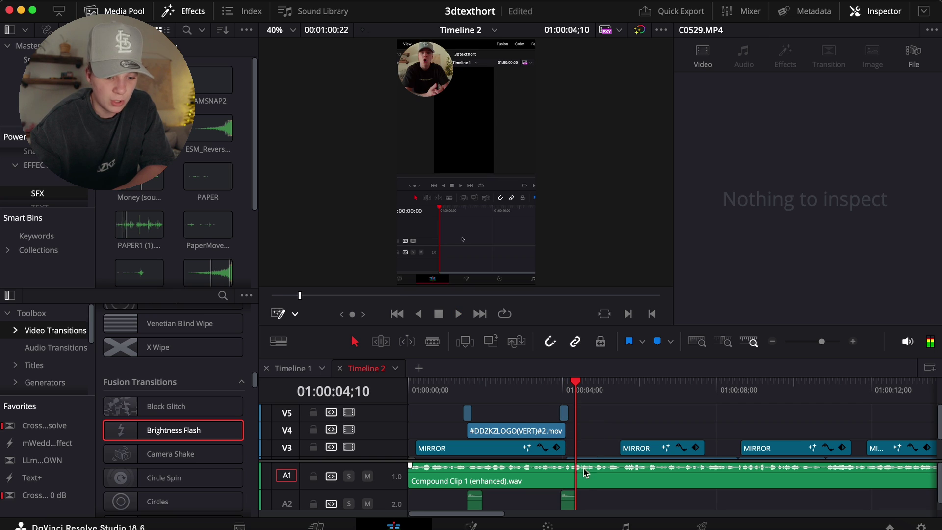
- Replace the camshoot sounds with a PAPER sound on A2 and CAMSNAP2 on A3 around the logo clip's start, and preview
{"action": "scroll", "coordinate": [585, 484], "scroll_direction": "down", "scroll_amount": 2}
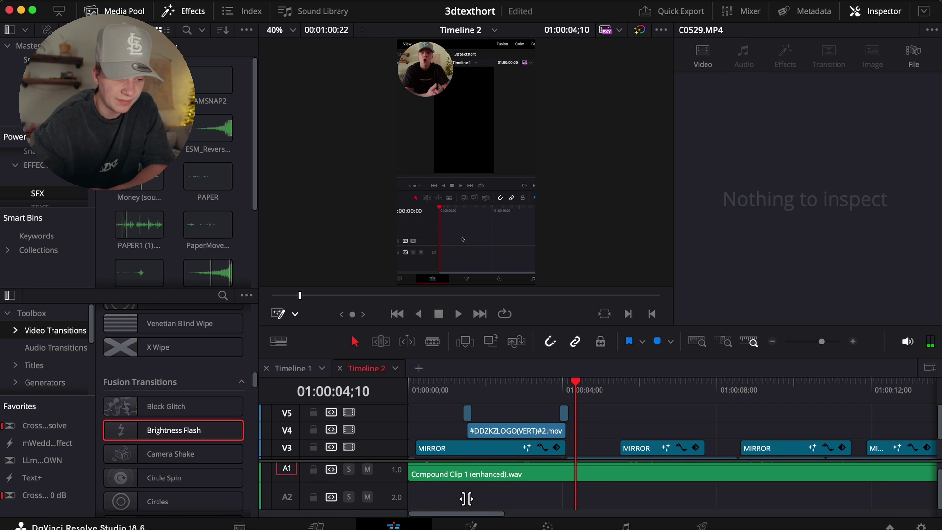
{"action": "left_click_drag", "start_coordinate": [139, 224], "coordinate": [466, 503]}
{"action": "left_click_drag", "start_coordinate": [209, 79], "coordinate": [477, 505]}
{"action": "left_click", "coordinate": [451, 388]}
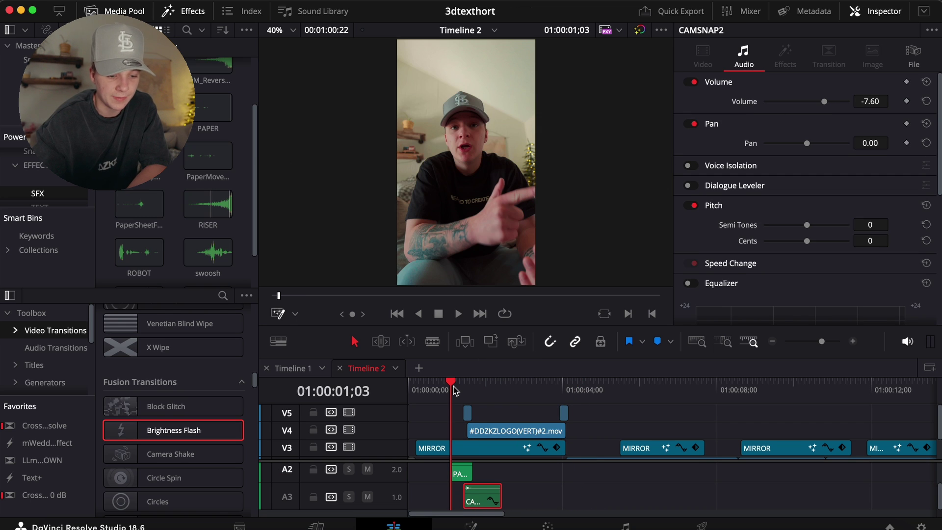
{"action": "key", "text": "space"}
- Copy the PAPER and CAMSNAP2 sounds to the logo clip's end on A2 and A3 and preview them
{"action": "left_click", "coordinate": [434, 474]}
{"action": "left_click_drag", "start_coordinate": [434, 475], "coordinate": [573, 500]}
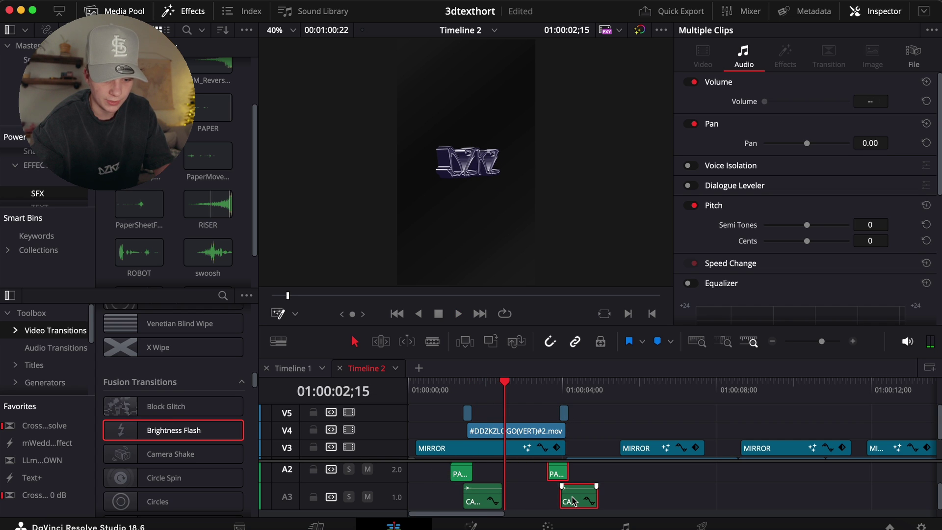
{"action": "left_click", "coordinate": [622, 488]}
{"action": "key", "text": "space"}
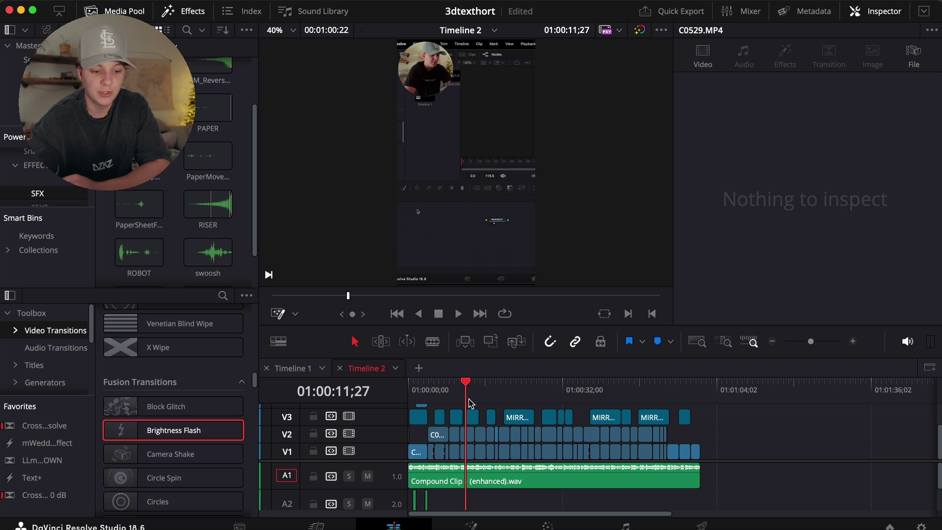
- Review the video's ending by playing from 01:00:53;20 and stop at 01:00:56;19, near the last MIRROR clip
{"action": "left_click_drag", "start_coordinate": [472, 404], "coordinate": [691, 408]}
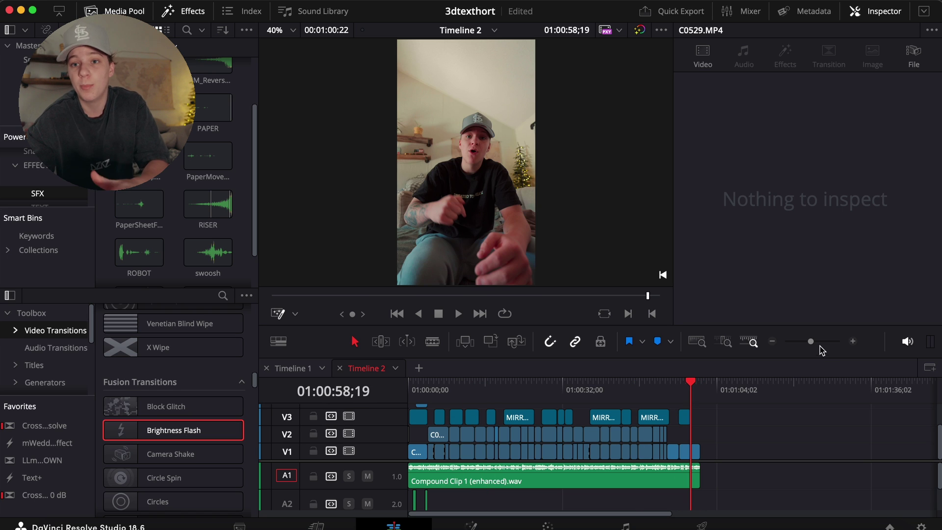
{"action": "left_click", "coordinate": [854, 341]}
{"action": "left_click_drag", "start_coordinate": [675, 383], "coordinate": [624, 387]}
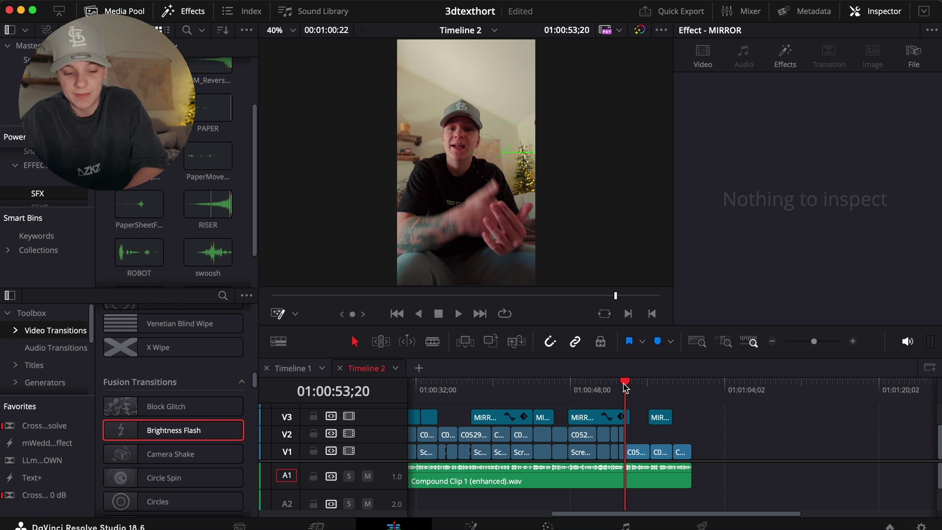
{"action": "key", "text": "space"}
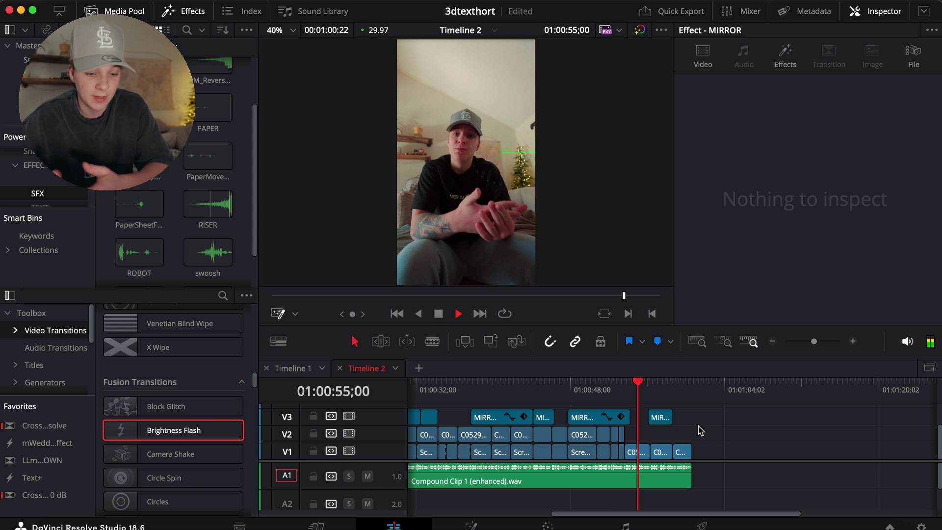
{"action": "key", "text": "space"}
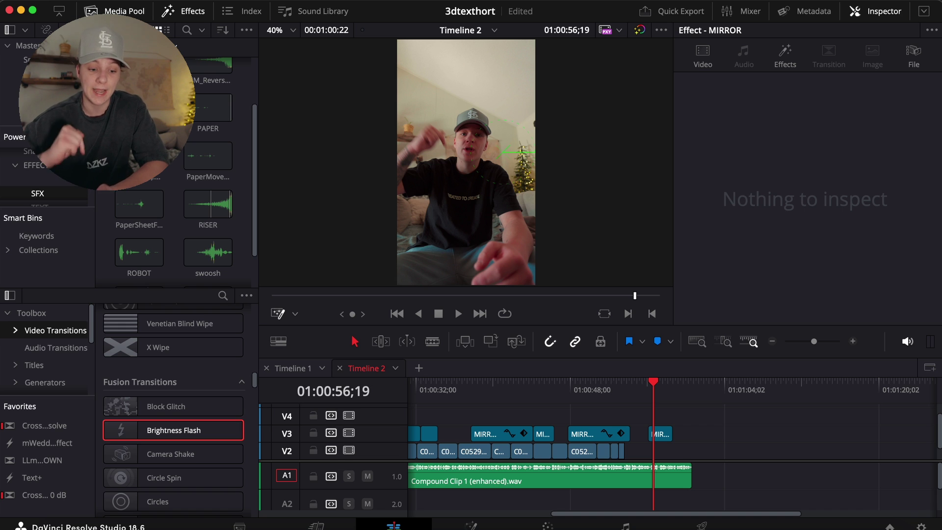
- Place DXPE YOUTUBE CHANNEL SMALL 1080P_1.mp4 on V4 above the last MIRROR clip and set its zoom to 0.920 and position X to 6
{"action": "left_click", "coordinate": [29, 59]}
{"action": "left_click", "coordinate": [30, 155]}
{"action": "double_click", "coordinate": [144, 183]}
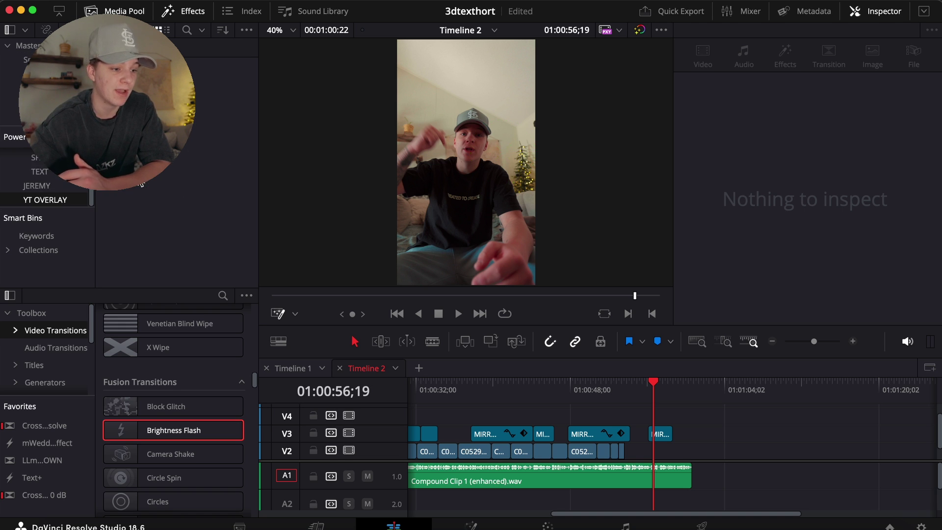
{"action": "left_click_drag", "start_coordinate": [697, 432], "coordinate": [758, 435]}
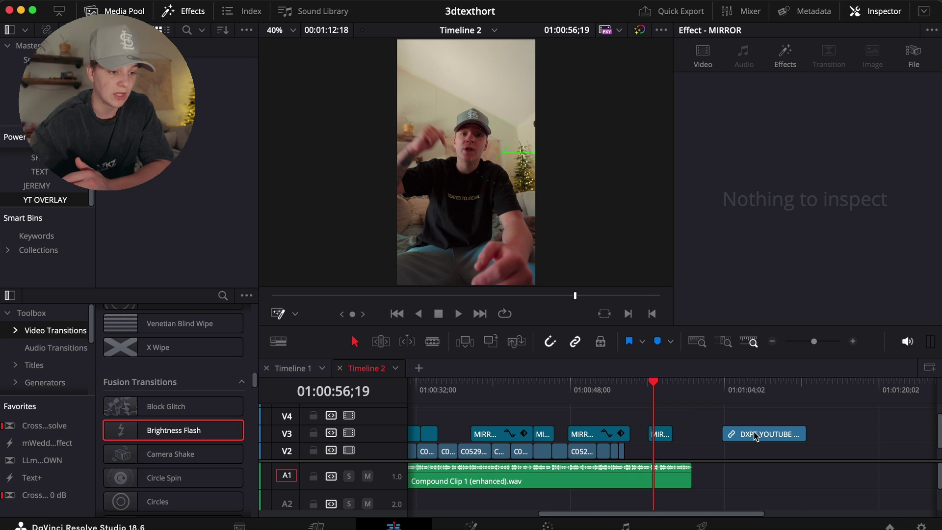
{"action": "left_click_drag", "start_coordinate": [755, 436], "coordinate": [683, 425]}
{"action": "left_click", "coordinate": [673, 392]}
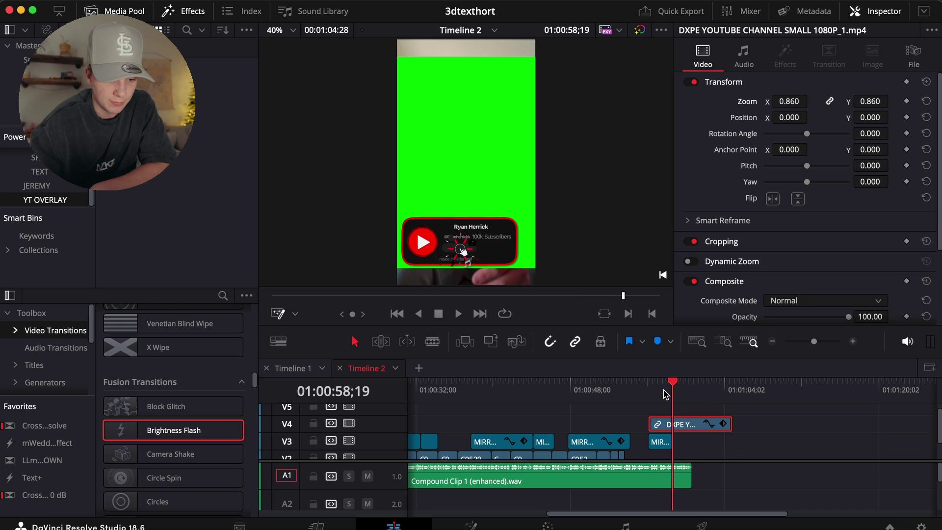
{"action": "left_click_drag", "start_coordinate": [783, 101], "coordinate": [778, 117]}
- Key out the YouTube overlay clip's green background in Fusion with a Delta Keyer and raise the keyer's Balance
{"action": "key", "text": "shift+5"}
{"action": "key", "text": "shift+space"}
{"action": "type", "text": "delt"}
{"action": "key", "text": "Return"}
{"action": "left_click_drag", "start_coordinate": [853, 153], "coordinate": [535, 123]}
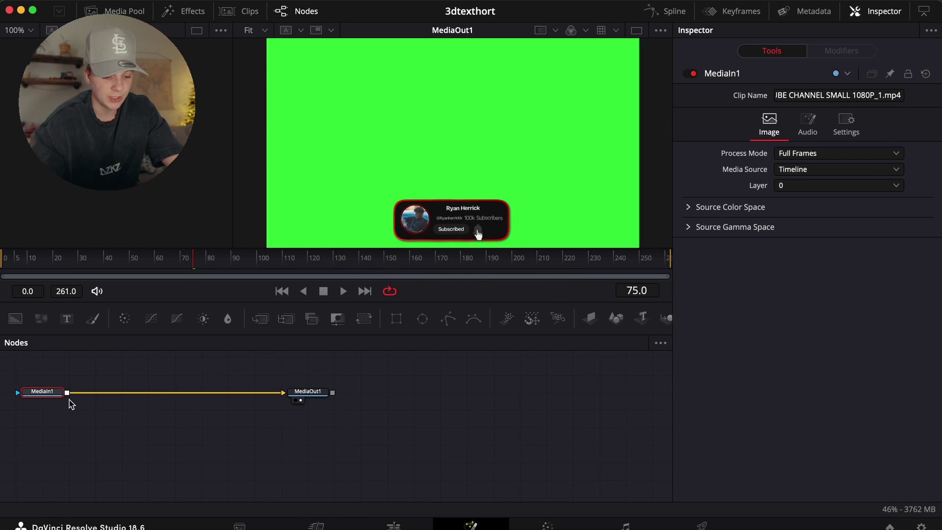
{"action": "key", "text": "shift+space"}
{"action": "type", "text": "delt"}
{"action": "key", "text": "Return"}
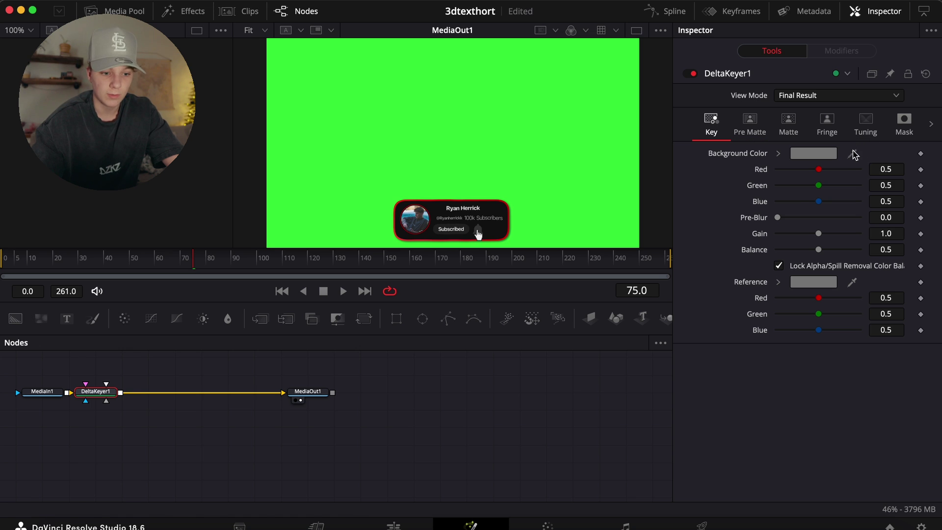
{"action": "left_click_drag", "start_coordinate": [852, 154], "coordinate": [511, 154]}
{"action": "left_click_drag", "start_coordinate": [819, 250], "coordinate": [854, 250]}
{"action": "left_click", "coordinate": [390, 524]}
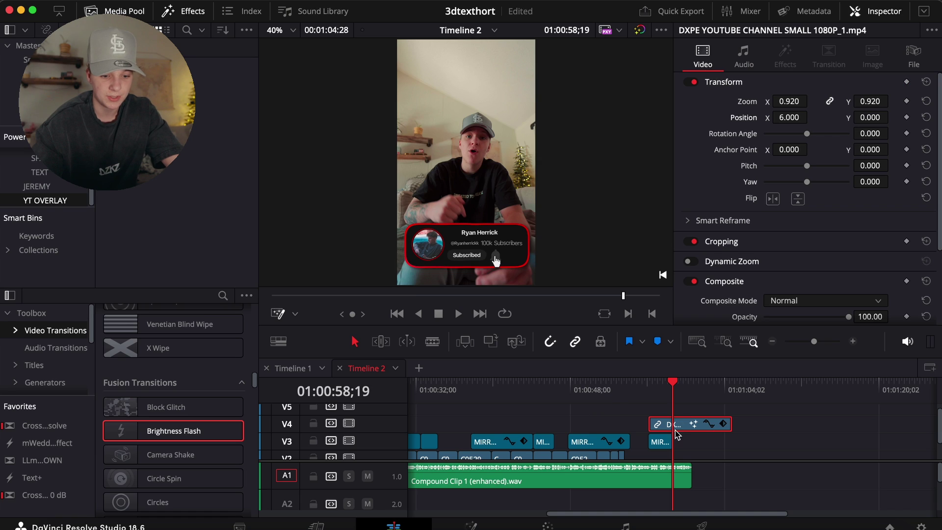
- Preview the keyed YouTube overlay from its start and lower it to position Y -84
{"action": "left_click", "coordinate": [648, 390]}
{"action": "key", "text": "space"}
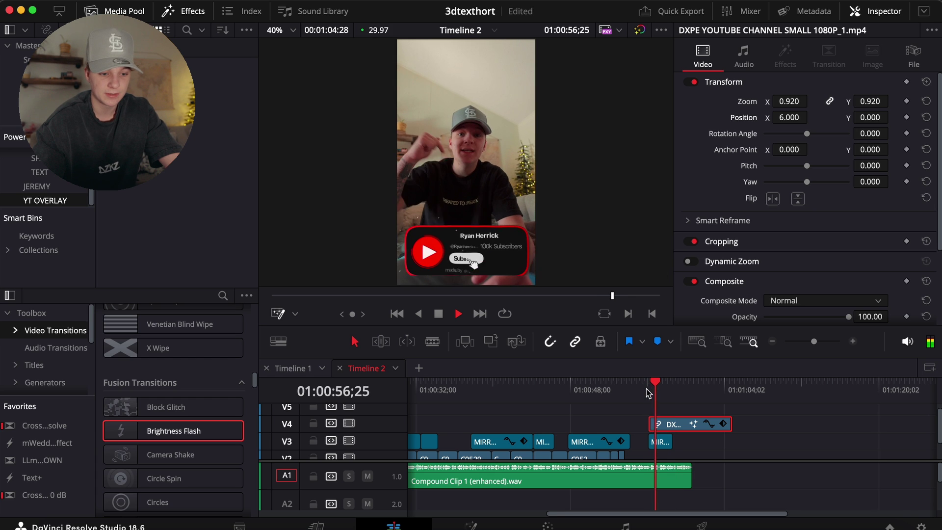
{"action": "left_click", "coordinate": [645, 391]}
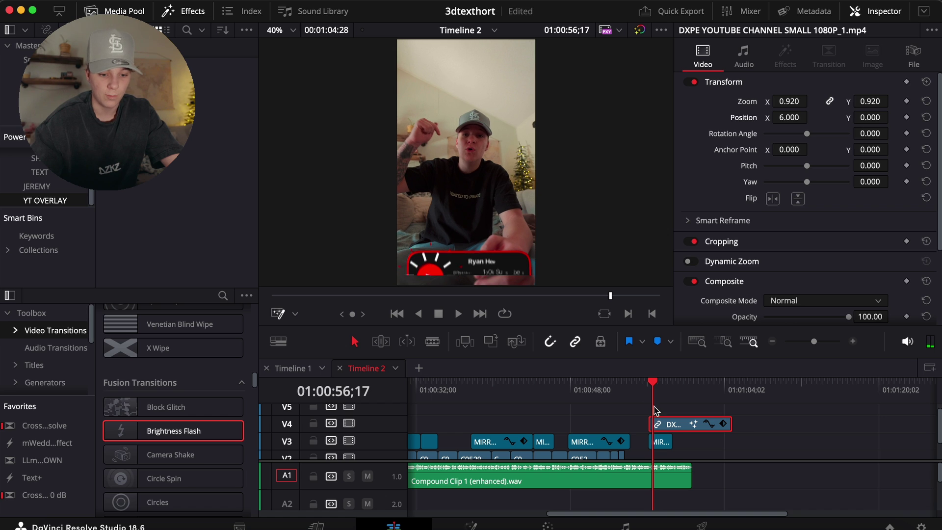
{"action": "left_click_drag", "start_coordinate": [892, 117], "coordinate": [877, 121]}
{"action": "left_click", "coordinate": [645, 391]}
{"action": "key", "text": "space"}
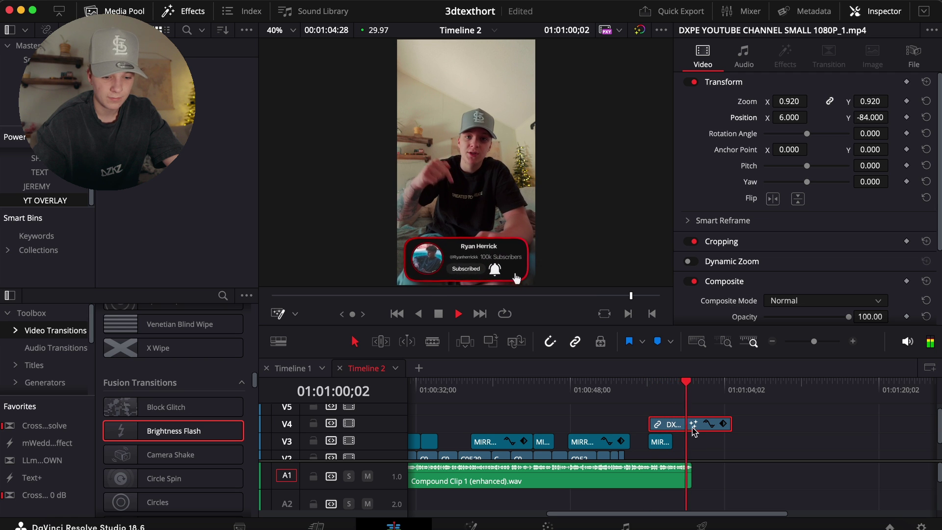
- Trim the YouTube overlay's end on V4 to the end of the voice audio at 01:01:00;22
{"action": "left_click", "coordinate": [692, 392]}
{"action": "key", "text": "shift+]"}
{"action": "key", "text": "super+z"}
{"action": "key", "text": "shift+]"}
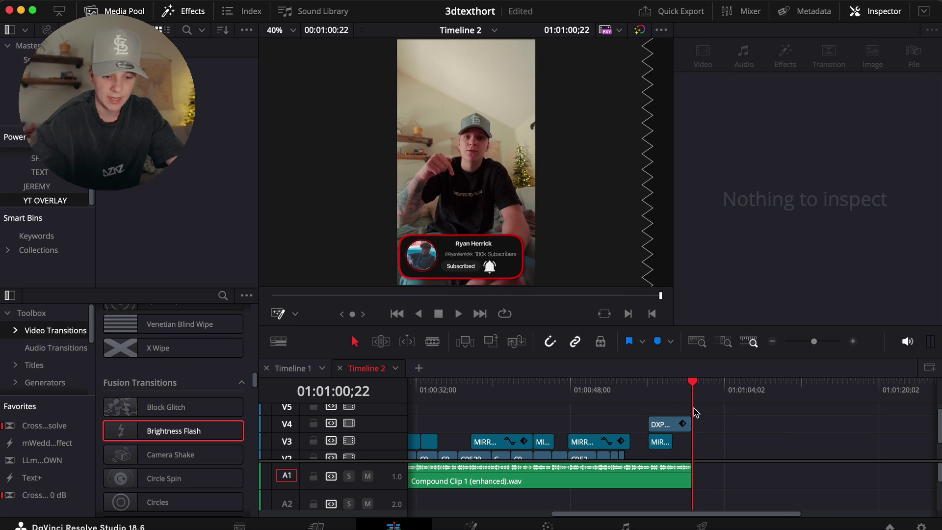
- Copy the last C0529.MP4 clip from V1 to V5, starting at 01:00:58;27
{"action": "key", "text": "Up"}
{"action": "scroll", "coordinate": [696, 442], "scroll_direction": "down", "scroll_amount": 1}
{"action": "left_click", "coordinate": [685, 455]}
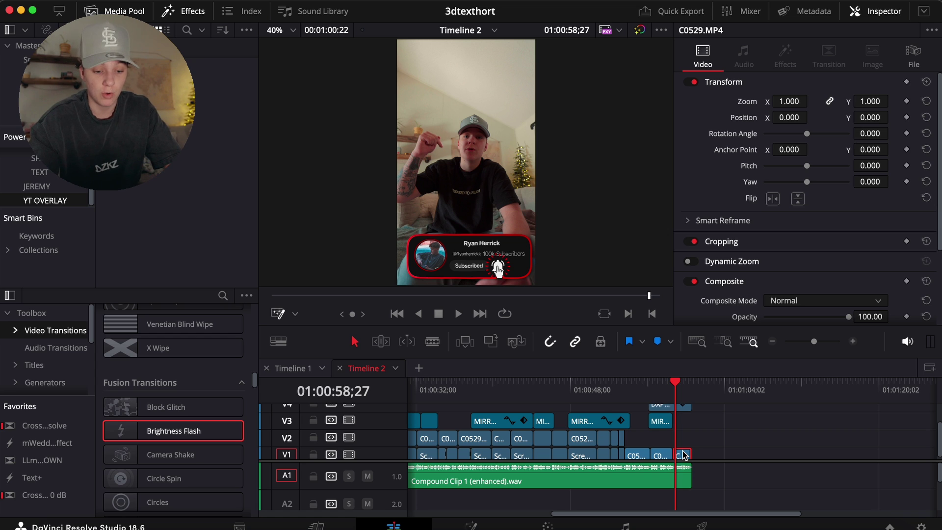
{"action": "scroll", "coordinate": [684, 456], "scroll_direction": "down", "scroll_amount": 1}
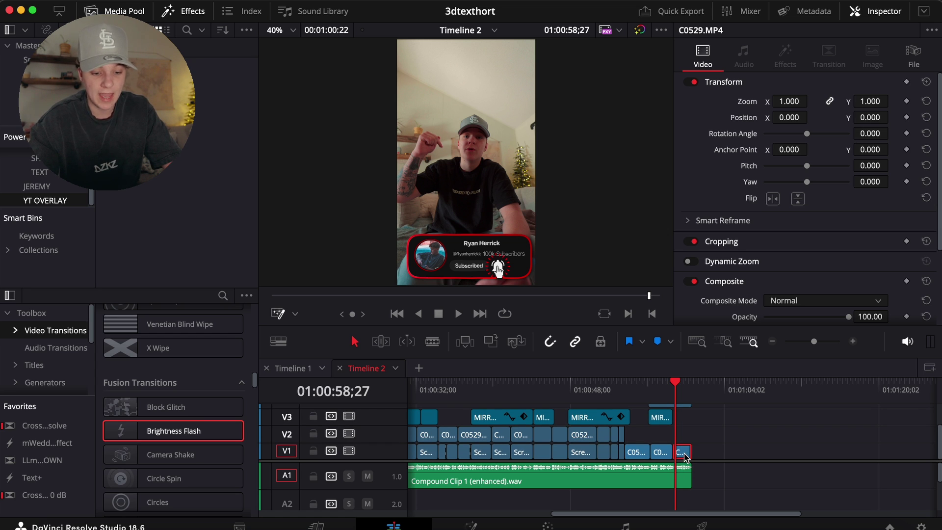
{"action": "left_click_drag", "start_coordinate": [685, 438], "coordinate": [685, 423]}
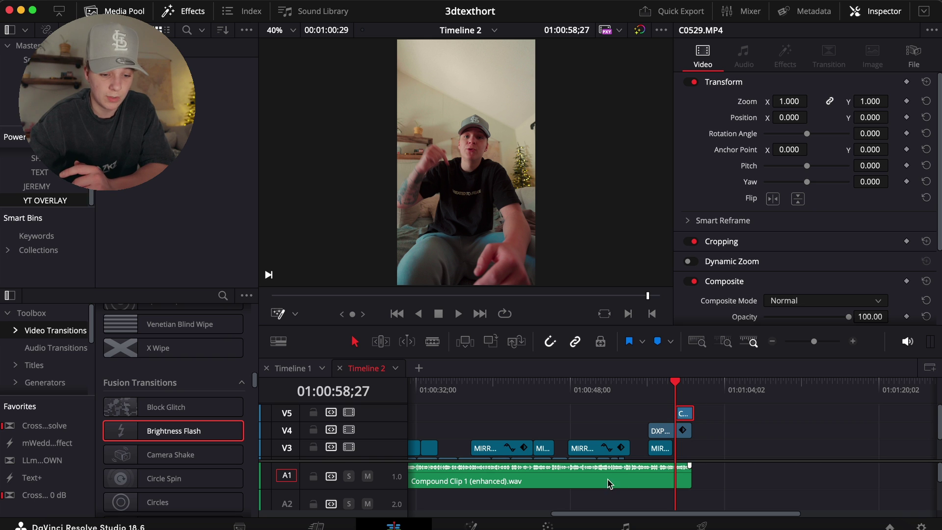
{"action": "left_click_drag", "start_coordinate": [686, 390], "coordinate": [677, 391]}
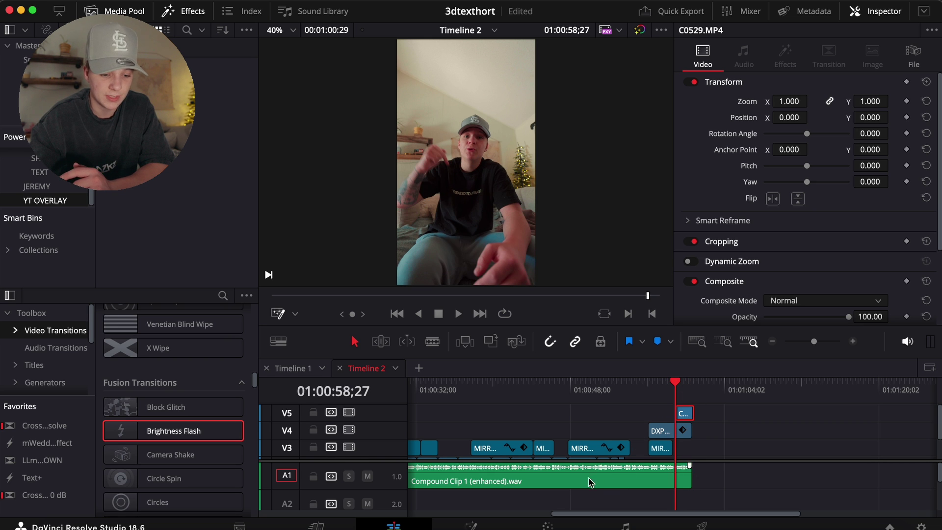
- Add a corrector node after the Glow node in the color grade of the C0529.MP4 copy
{"action": "left_click", "coordinate": [548, 524]}
{"action": "right_click", "coordinate": [826, 265]}
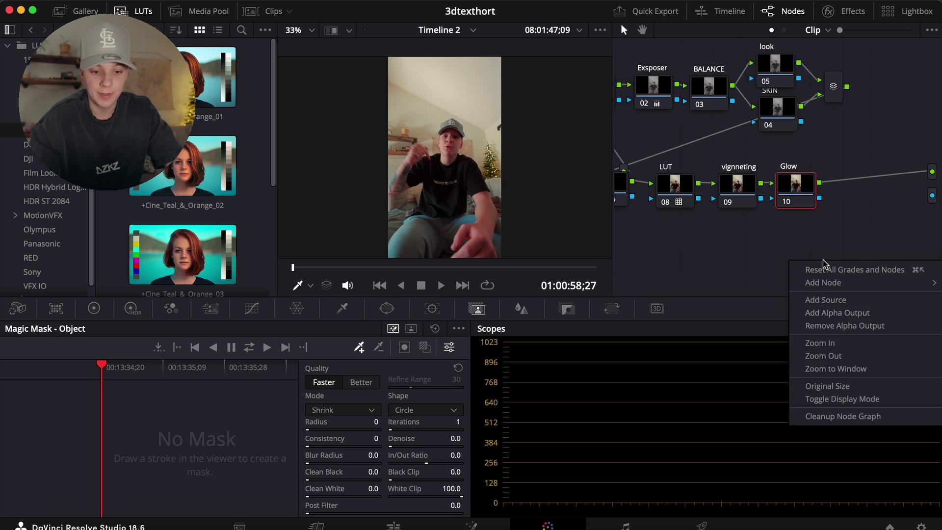
{"action": "mouse_move", "coordinate": [825, 282]}
{"action": "left_click", "coordinate": [724, 283]}
{"action": "left_click_drag", "start_coordinate": [821, 265], "coordinate": [873, 184]}
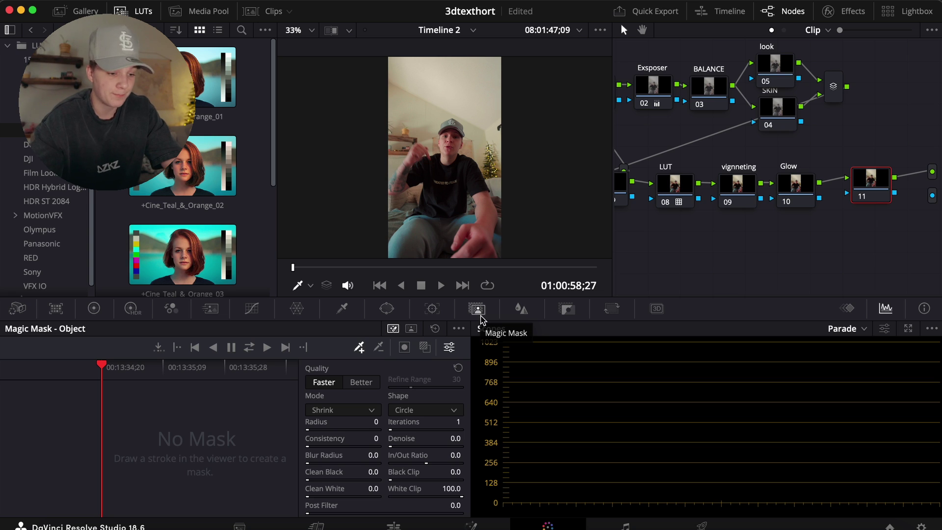
- Mask the man on node 11 with Magic Mask in Better quality, subtracting the background areas beside his body
{"action": "left_click", "coordinate": [364, 383]}
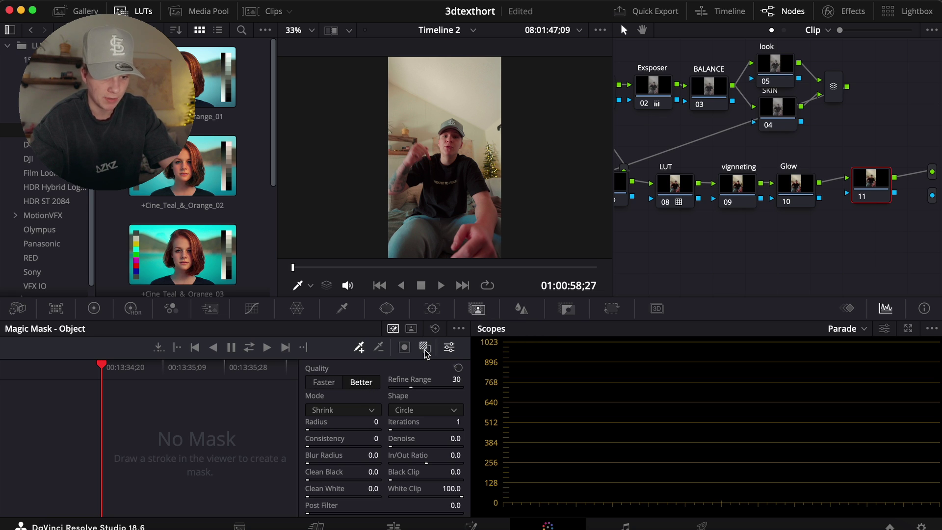
{"action": "mouse_move", "coordinate": [451, 122]}
{"action": "left_mouse_down"}
{"action": "mouse_move", "coordinate": [440, 177]}
{"action": "mouse_move", "coordinate": [416, 157]}
{"action": "mouse_move", "coordinate": [473, 245]}
{"action": "left_mouse_up"}
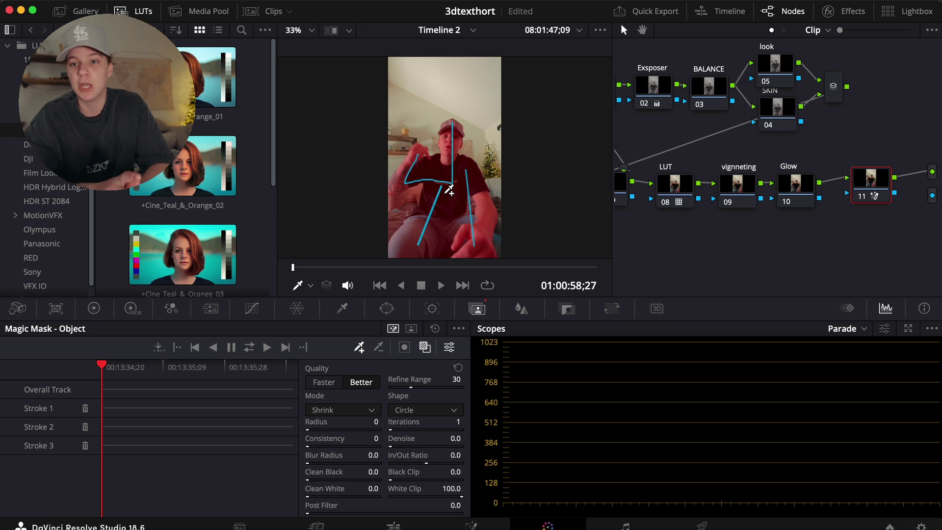
{"action": "left_click", "coordinate": [377, 350]}
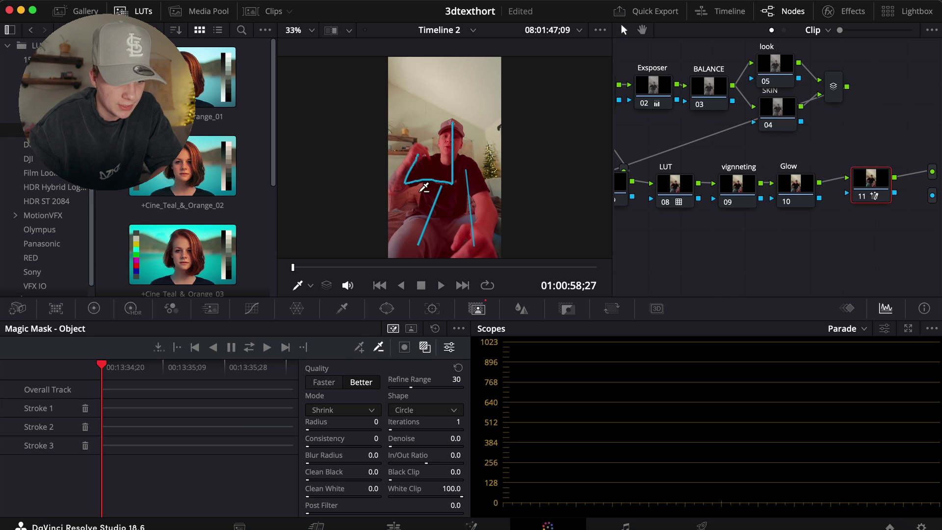
{"action": "left_click_drag", "start_coordinate": [416, 193], "coordinate": [383, 223]}
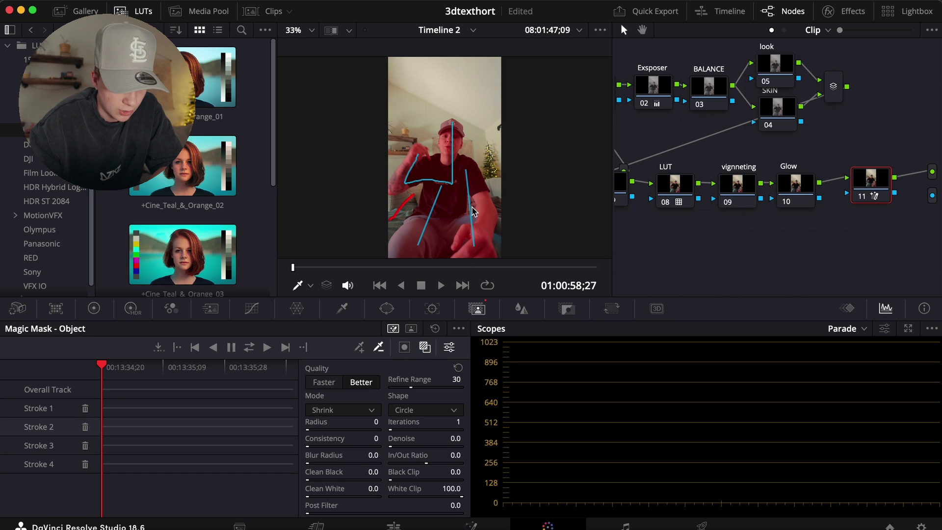
{"action": "mouse_move", "coordinate": [470, 206]}
{"action": "left_mouse_down"}
{"action": "mouse_move", "coordinate": [462, 207]}
{"action": "mouse_move", "coordinate": [475, 206]}
{"action": "left_mouse_up"}
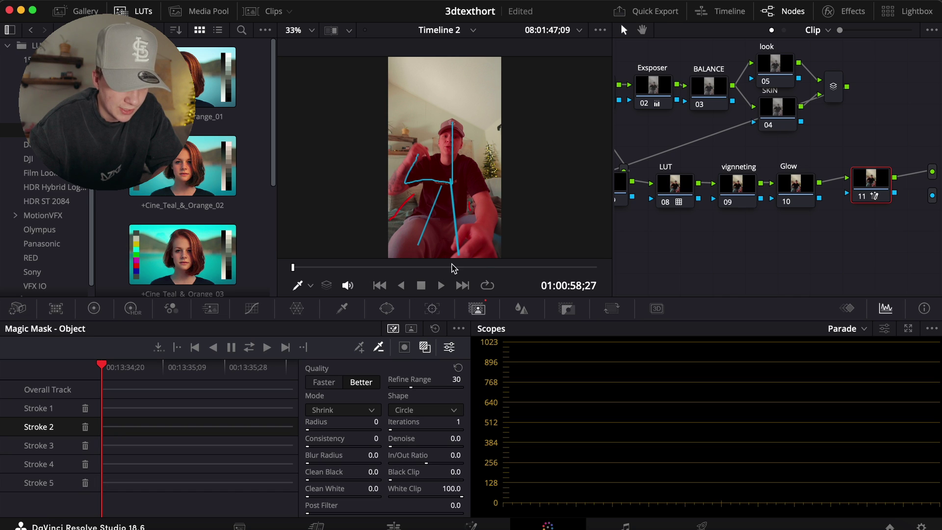
- Track the Magic Mask forward and backward through the clip and add an alpha output to the node graph
{"action": "left_click", "coordinate": [250, 347]}
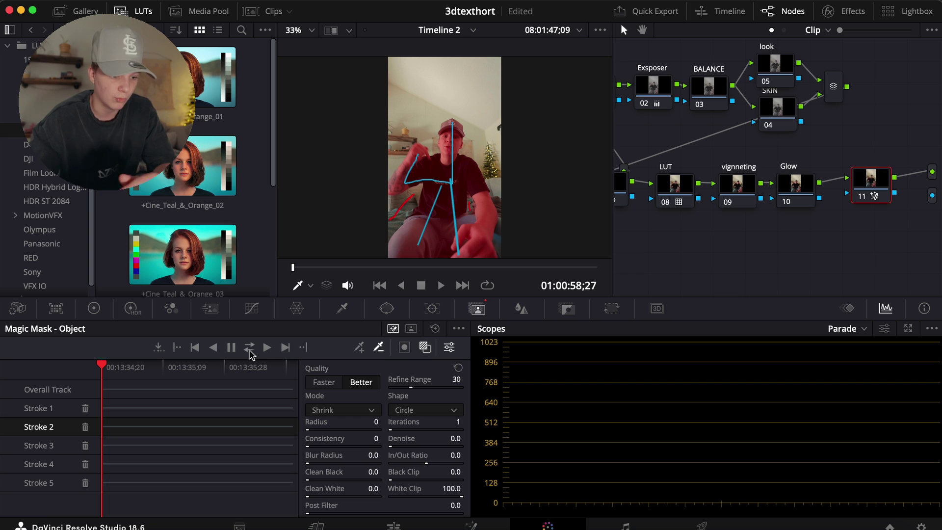
{"action": "right_click", "coordinate": [853, 260]}
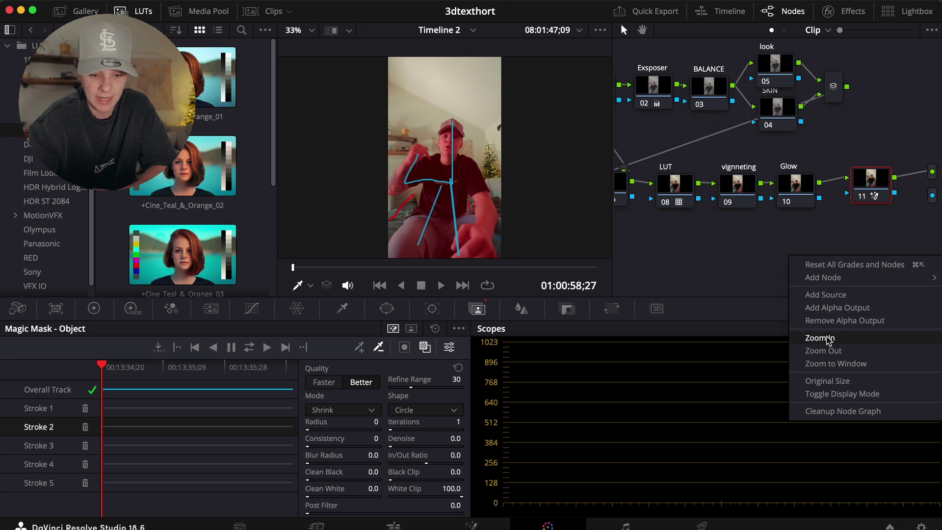
{"action": "left_click", "coordinate": [839, 308]}
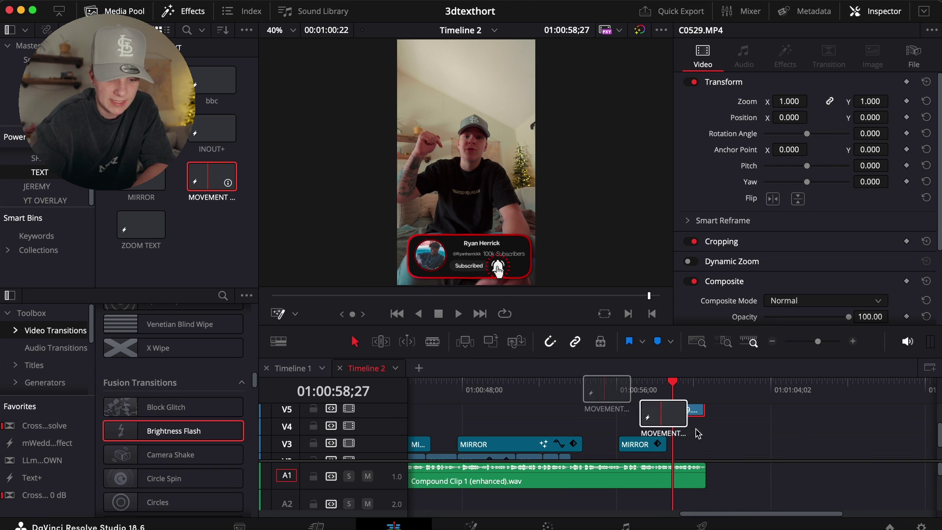
- Place the MOVEMENT text title on V4 beneath the C0529.MP4 copy and change its text to "3D", including the quotation marks
{"action": "left_click_drag", "start_coordinate": [657, 419], "coordinate": [699, 431]}
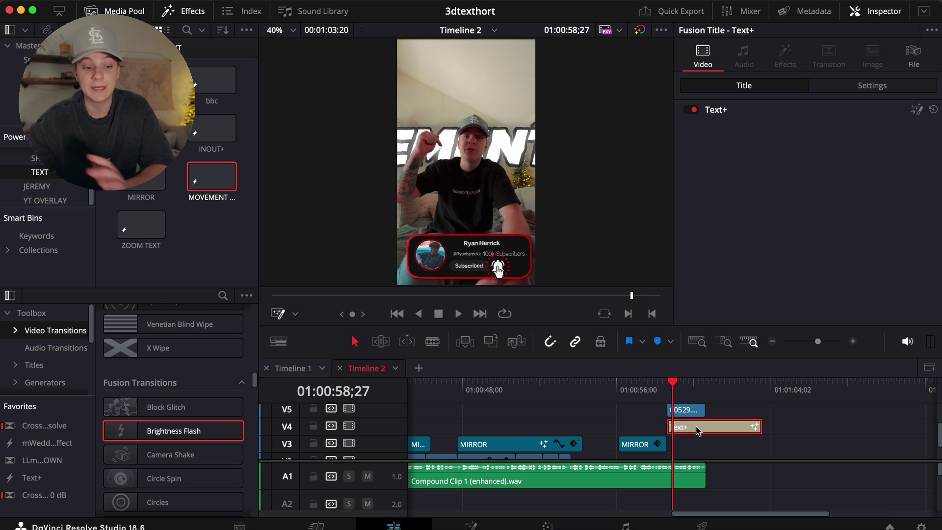
{"action": "left_click", "coordinate": [723, 392]}
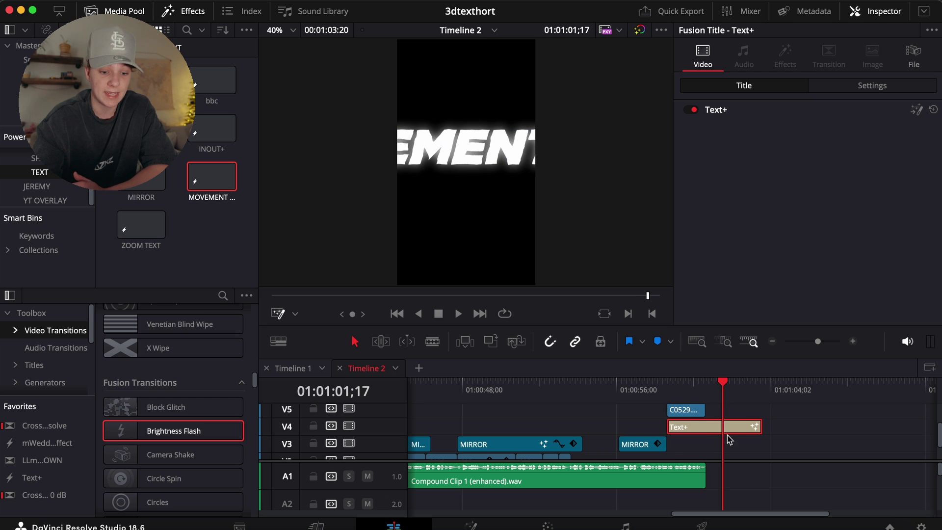
{"action": "left_click", "coordinate": [473, 526]}
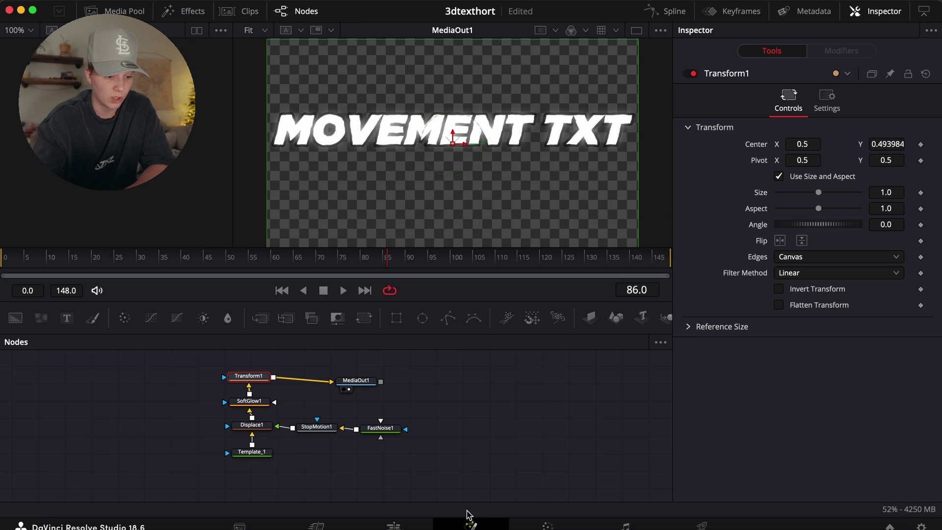
{"action": "left_click_drag", "start_coordinate": [198, 375], "coordinate": [422, 461]}
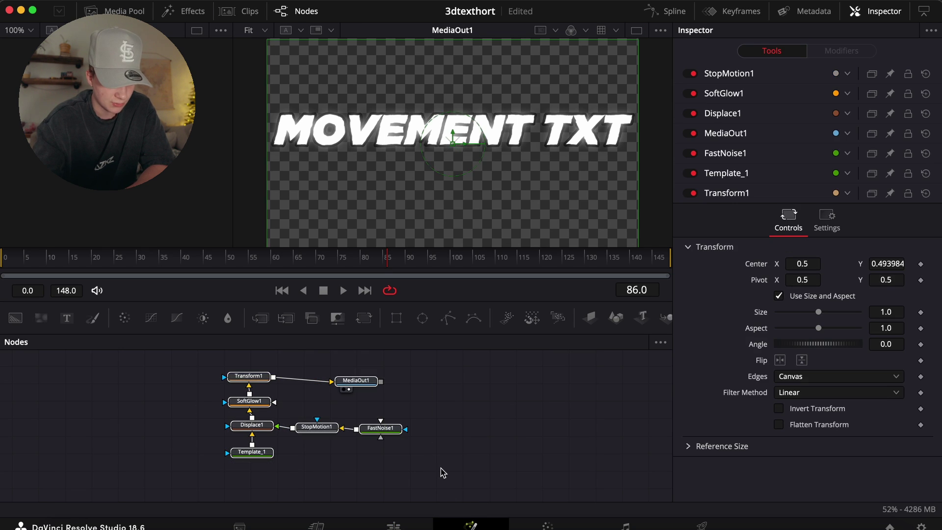
{"action": "left_click_drag", "start_coordinate": [452, 491], "coordinate": [237, 363]}
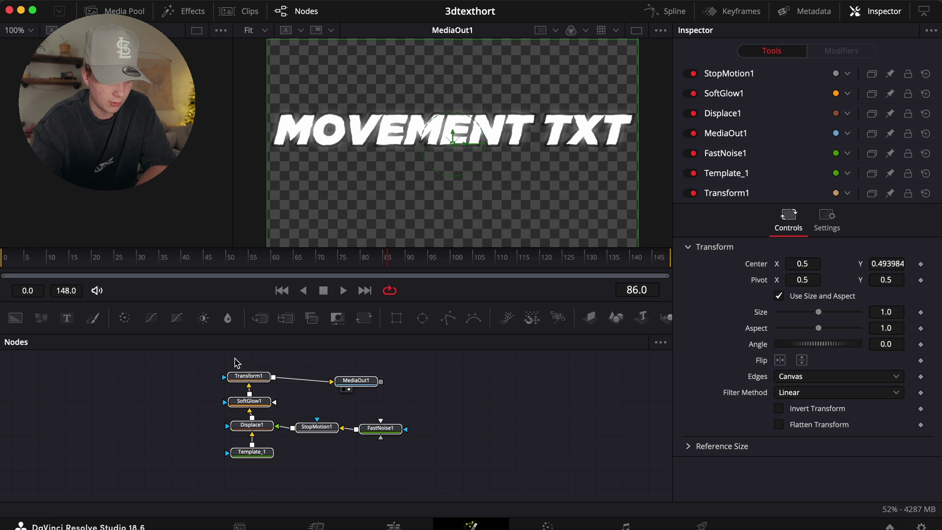
{"action": "left_click", "coordinate": [252, 452]}
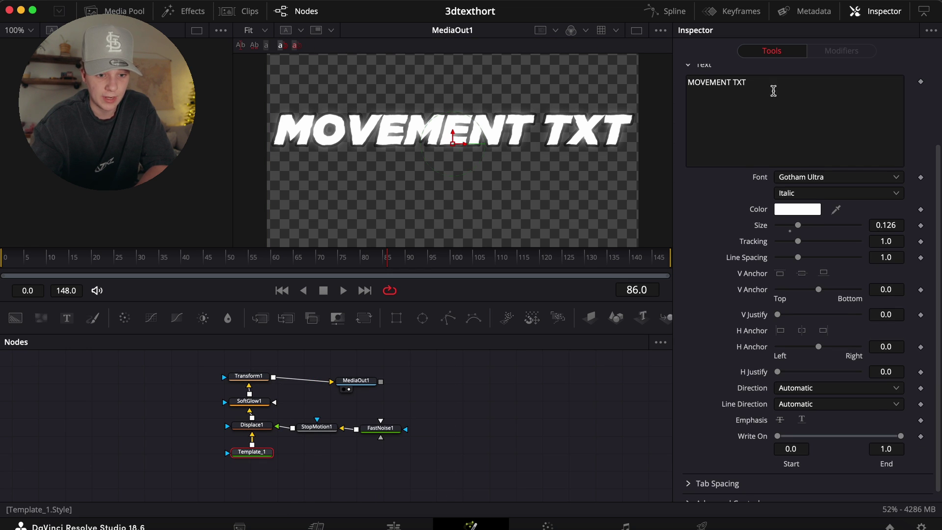
{"action": "triple_click", "coordinate": [713, 89]}
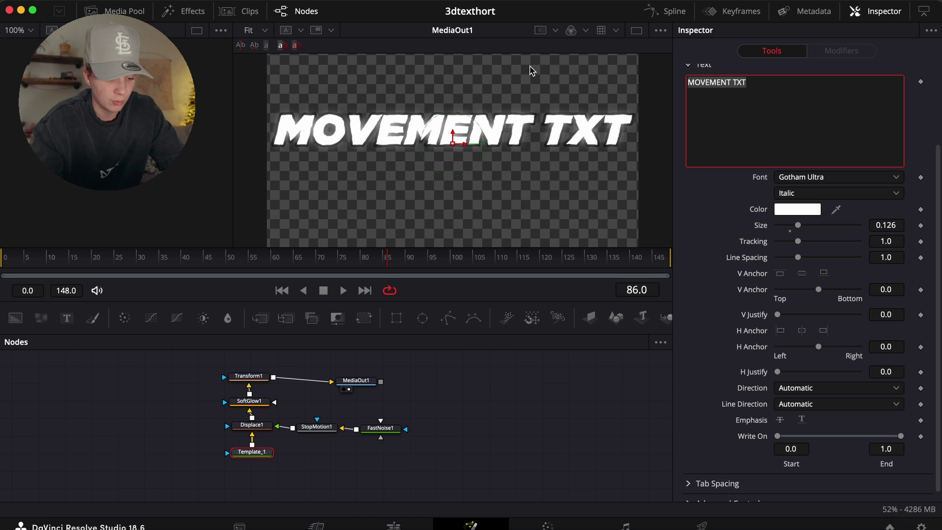
{"action": "type", "text": "3D\""}
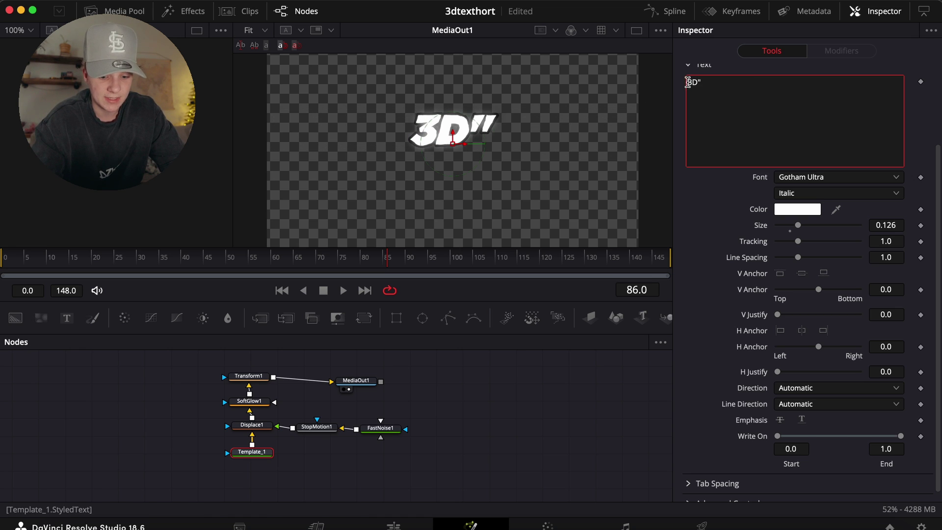
{"action": "left_click", "coordinate": [688, 81]}
{"action": "type", "text": "\""}
{"action": "left_click", "coordinate": [392, 526]}
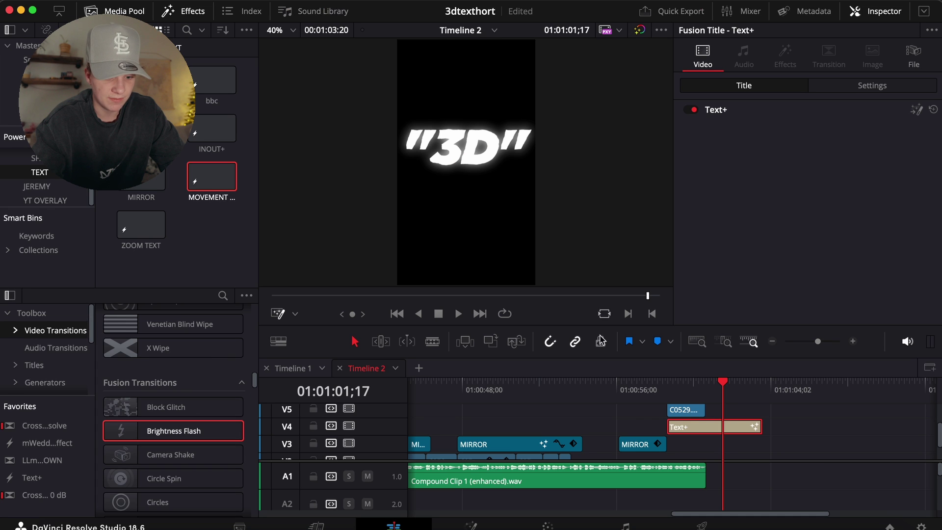
- Move the "3D" title up above the man's head and check its placement at 01:00:59;23
{"action": "left_click", "coordinate": [688, 393]}
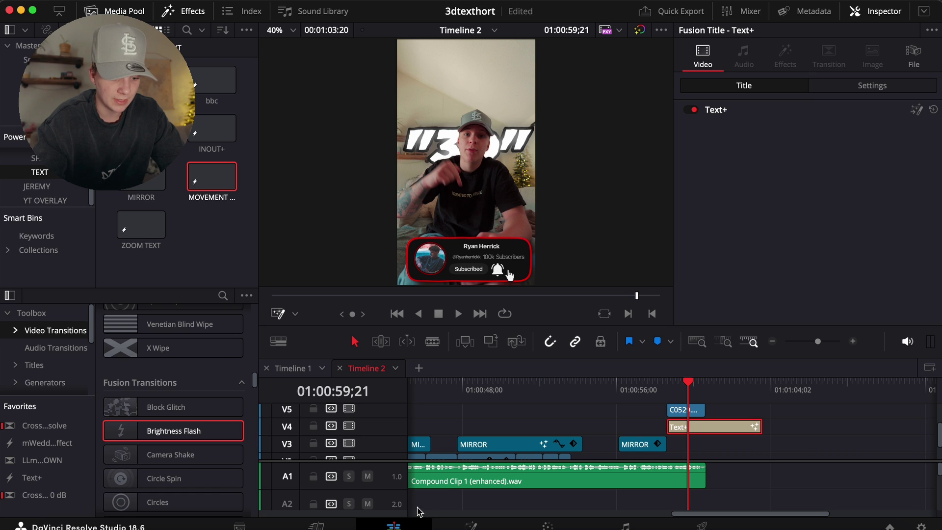
{"action": "left_click_drag", "start_coordinate": [719, 381], "coordinate": [689, 384]}
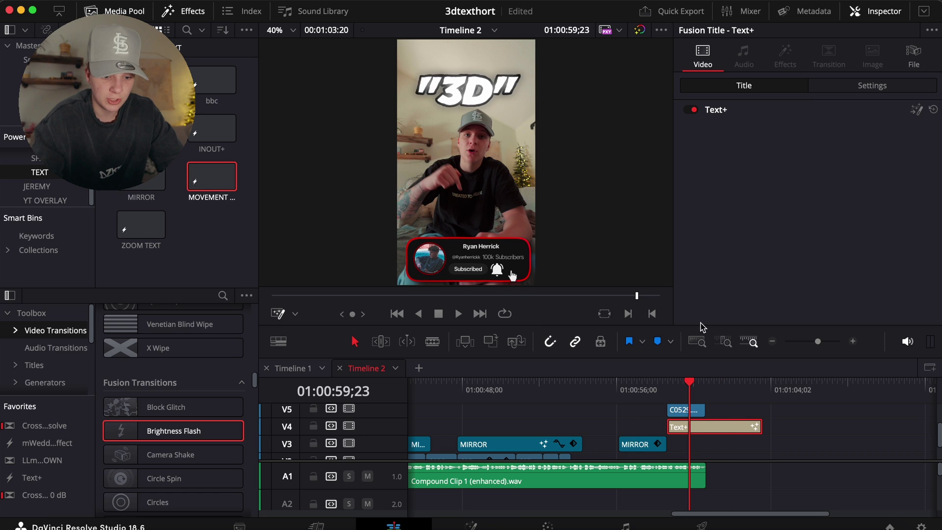
- Open the "3D" title in Fusion and insert a second Transform node between Transform1 and MediaOut1
{"action": "left_click", "coordinate": [737, 382]}
{"action": "left_click", "coordinate": [471, 526]}
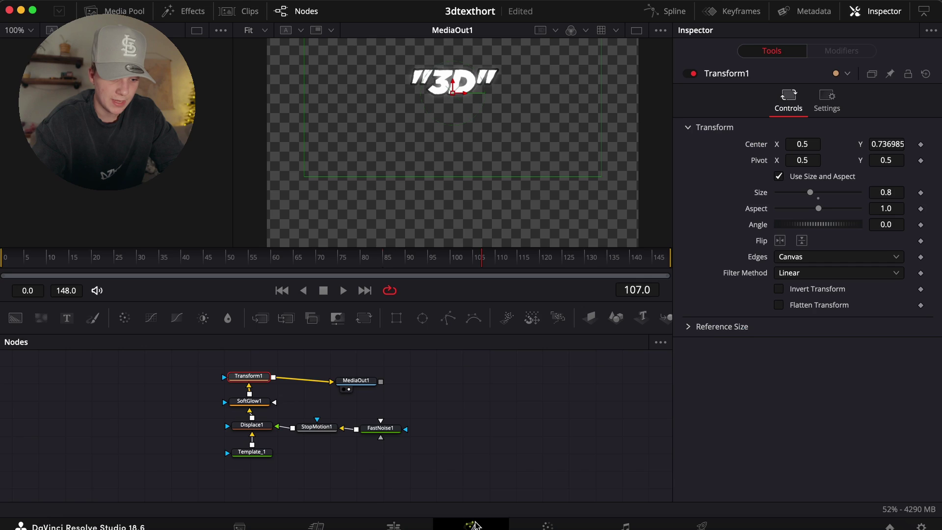
{"action": "left_click", "coordinate": [364, 318]}
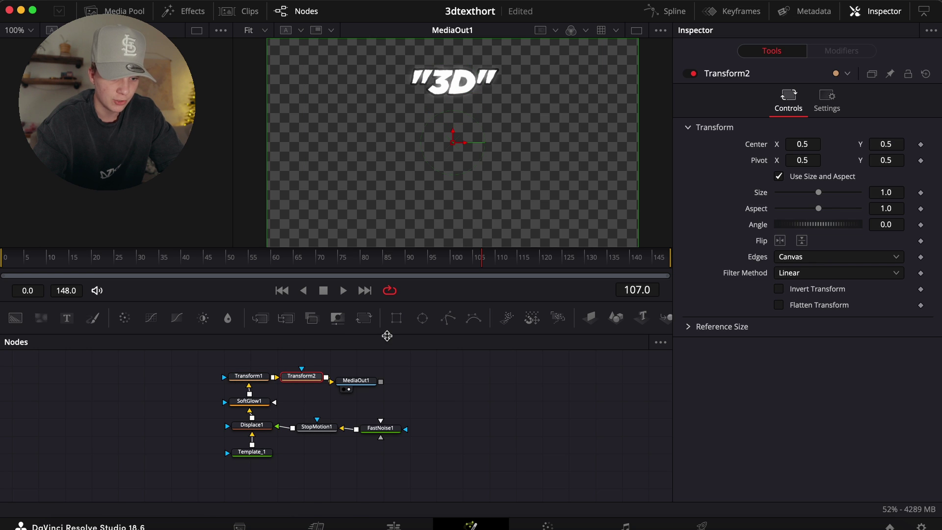
- Keyframe Transform2's Center Y from -0.383 at frame 0 to 0.5 at frame 15 and enable its motion blur
{"action": "left_click", "coordinate": [311, 259]}
{"action": "left_click", "coordinate": [4, 258]}
{"action": "left_click_drag", "start_coordinate": [902, 144], "coordinate": [841, 144]}
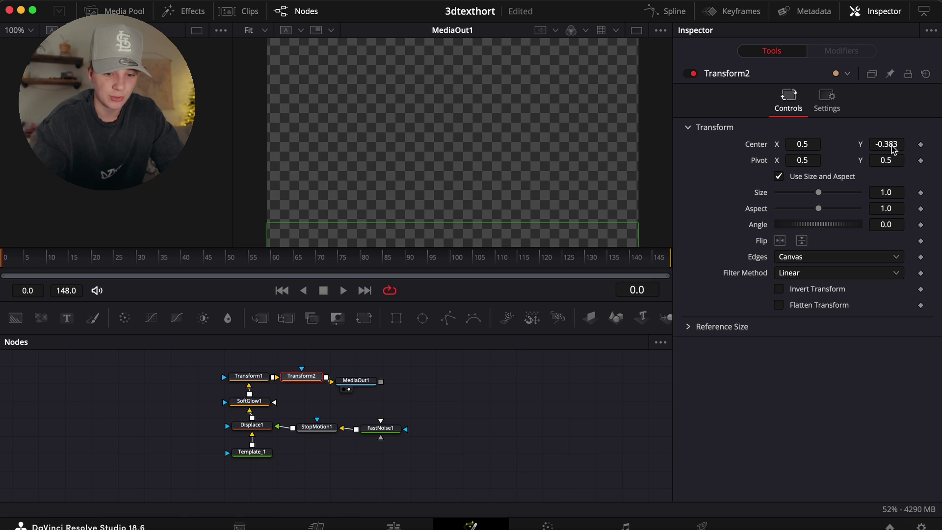
{"action": "left_click", "coordinate": [921, 144]}
{"action": "left_click", "coordinate": [64, 262]}
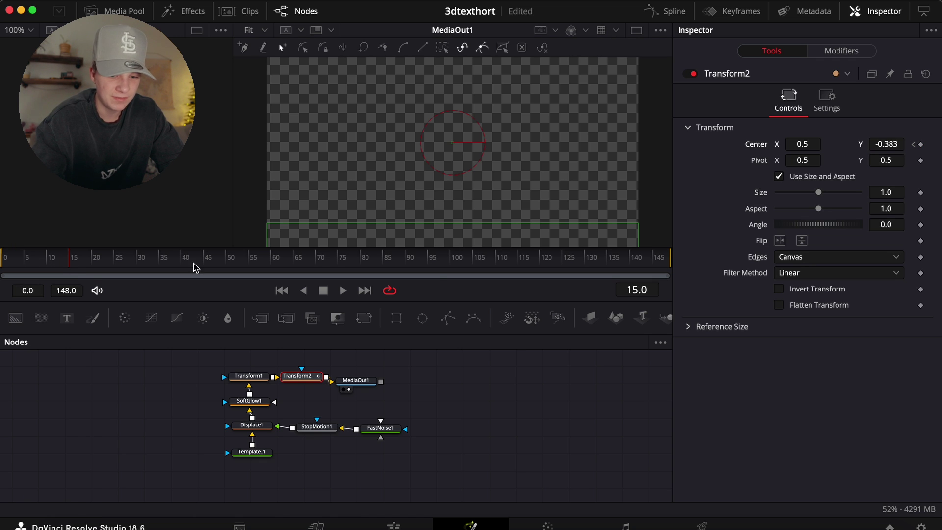
{"action": "left_click", "coordinate": [888, 145]}
{"action": "type", "text": "0.5"}
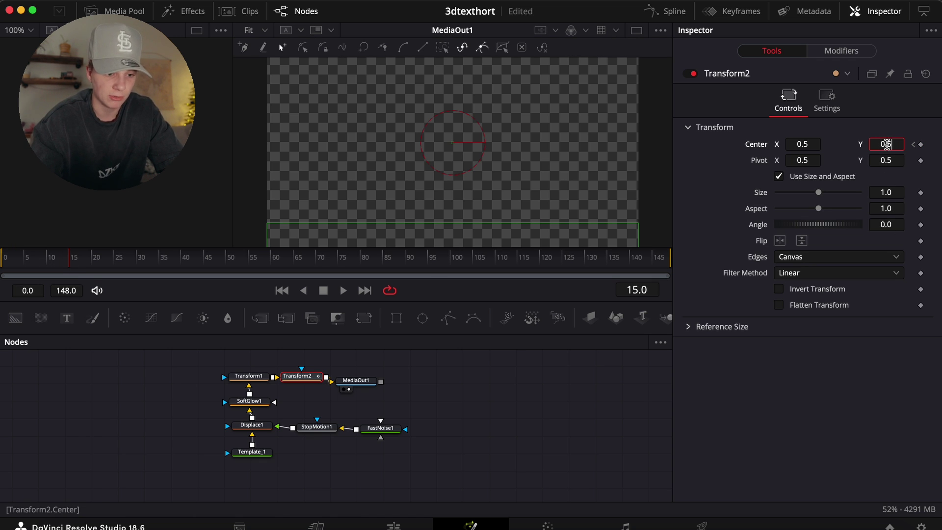
{"action": "key", "text": "Tab"}
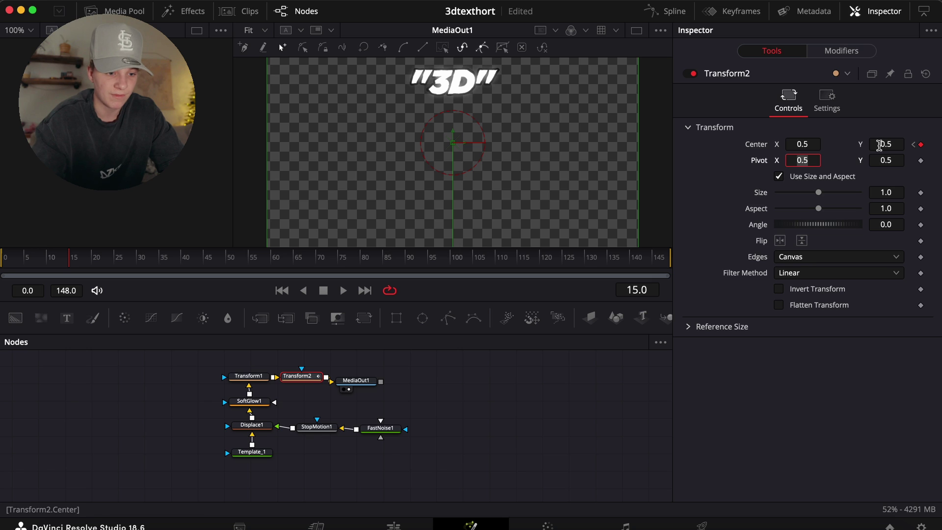
{"action": "left_click", "coordinate": [827, 106]}
{"action": "left_click", "coordinate": [778, 263]}
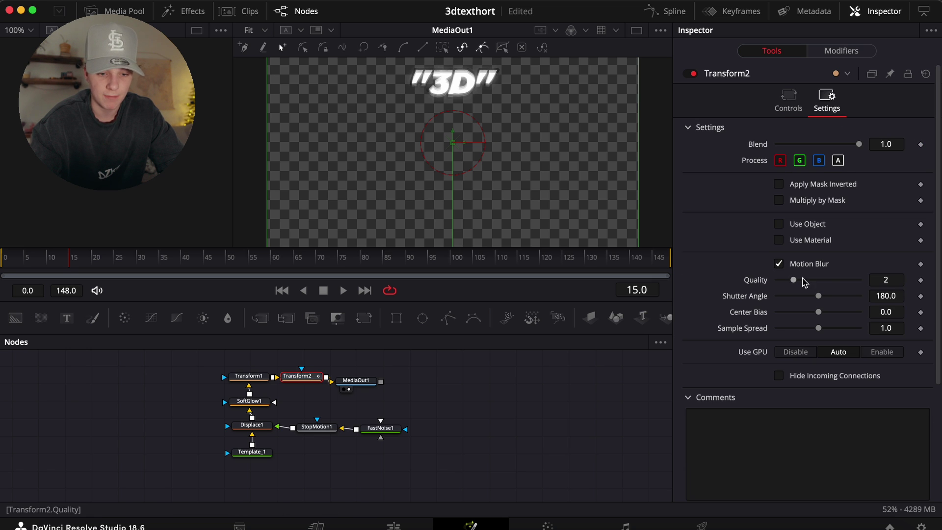
- Smooth Transform2's displacement curve in the Spline editor, lengthen both easing handles, and play back the entrance animation
{"action": "key", "text": "shift+F8"}
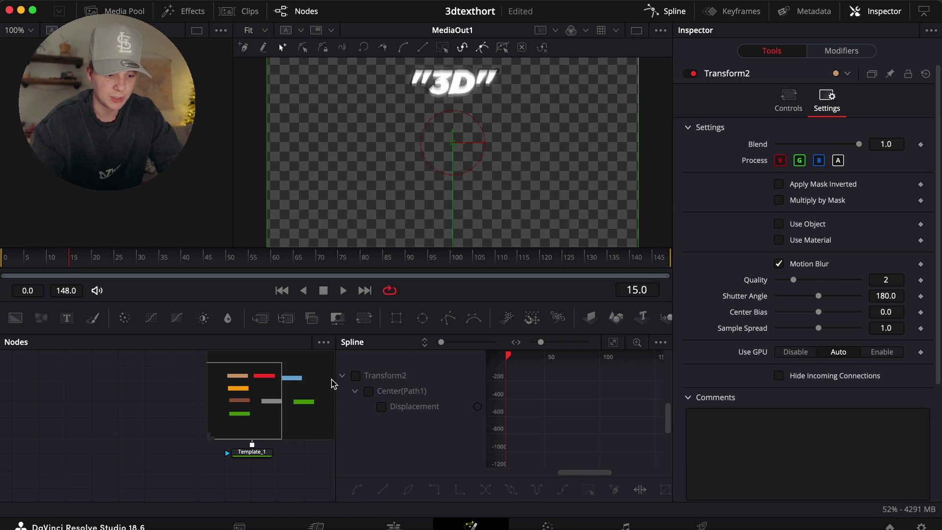
{"action": "left_click", "coordinate": [356, 376]}
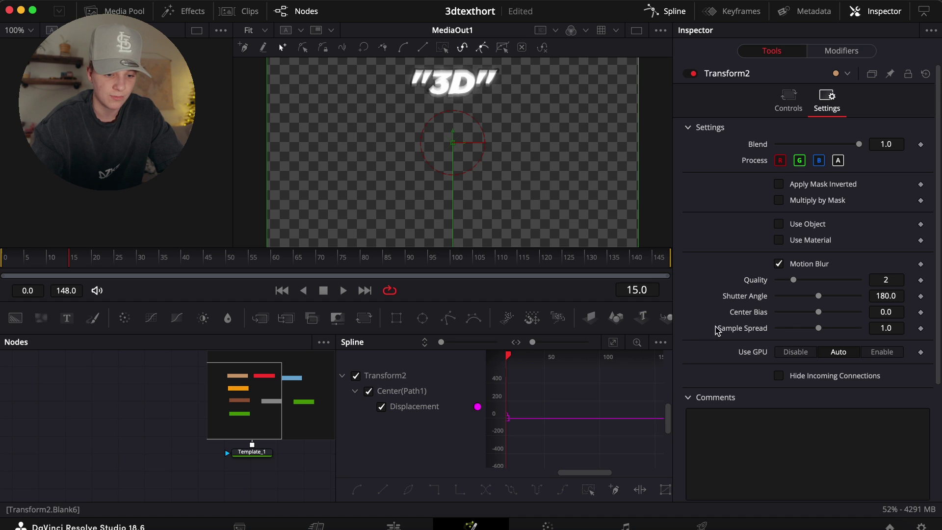
{"action": "left_click", "coordinate": [614, 344]}
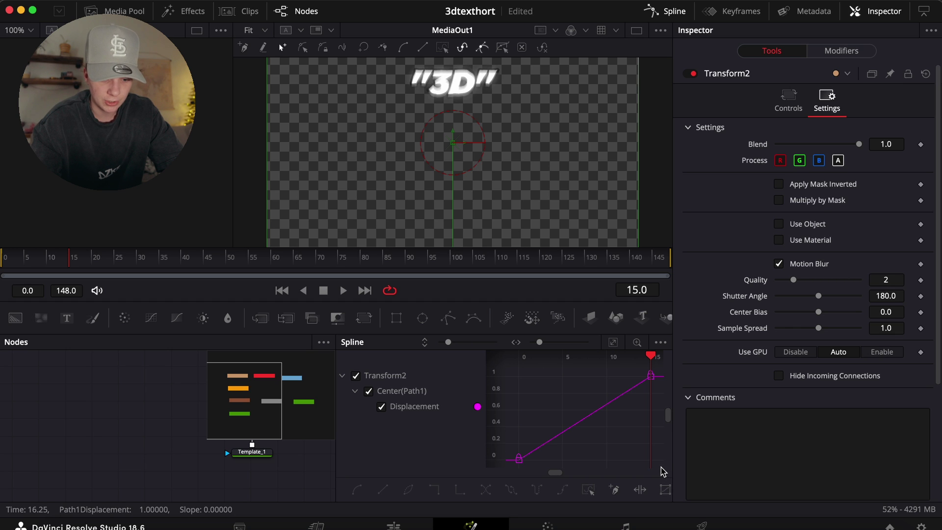
{"action": "key", "text": "ctrl+a"}
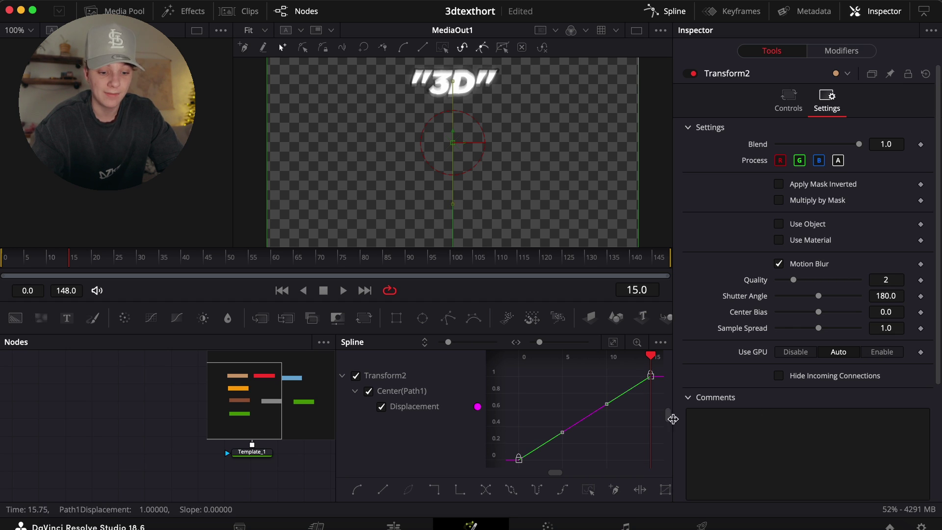
{"action": "key", "text": "s"}
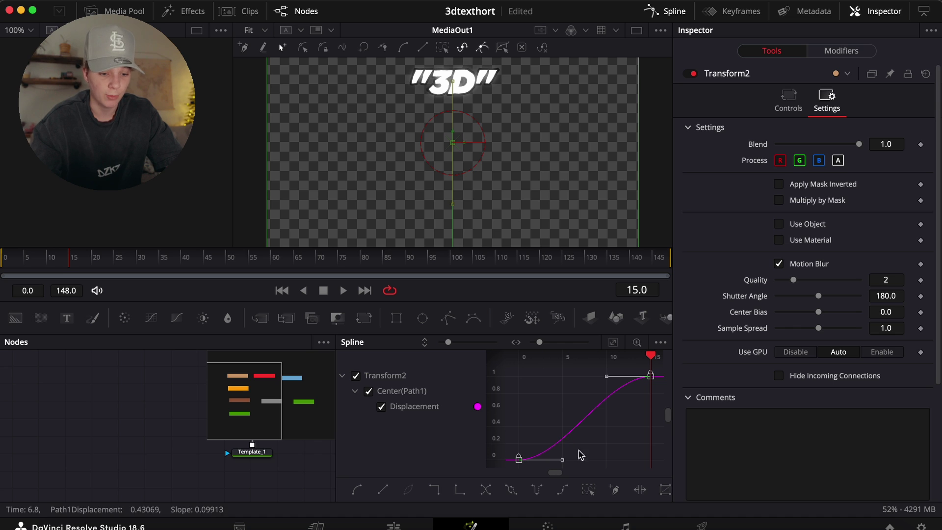
{"action": "left_click_drag", "start_coordinate": [562, 460], "coordinate": [590, 461]}
{"action": "left_click_drag", "start_coordinate": [607, 376], "coordinate": [540, 376]}
{"action": "key", "text": "space"}
{"action": "left_click", "coordinate": [7, 264]}
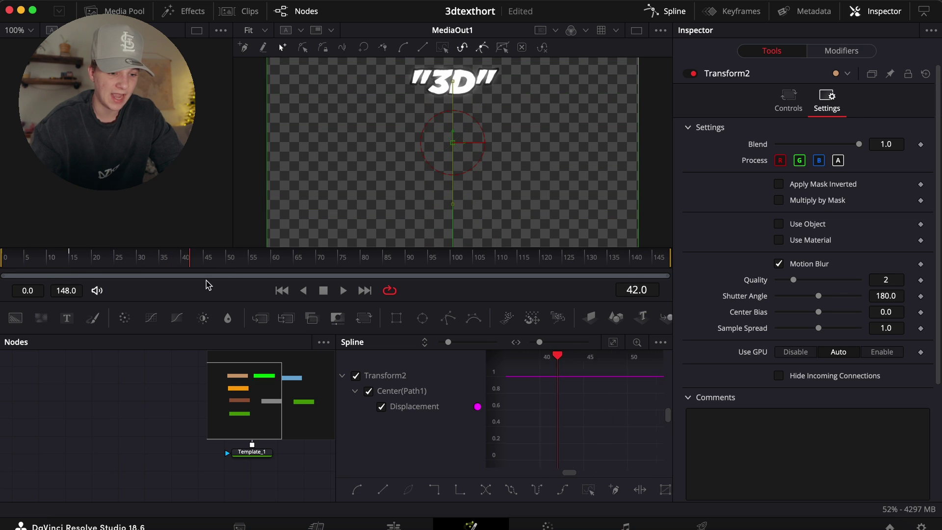
- Add a Transform3 node before MediaOut1 and keyframe its Center Y from 0.5 at frame 129 to -0.404 at frame 148
{"action": "left_click_drag", "start_coordinate": [492, 265], "coordinate": [528, 298]}
{"action": "left_click", "coordinate": [211, 432]}
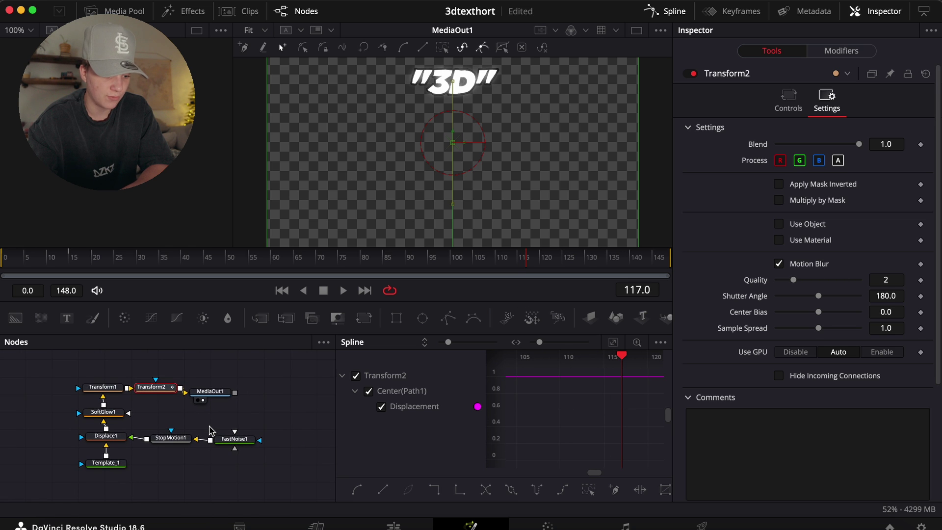
{"action": "left_click", "coordinate": [364, 318]}
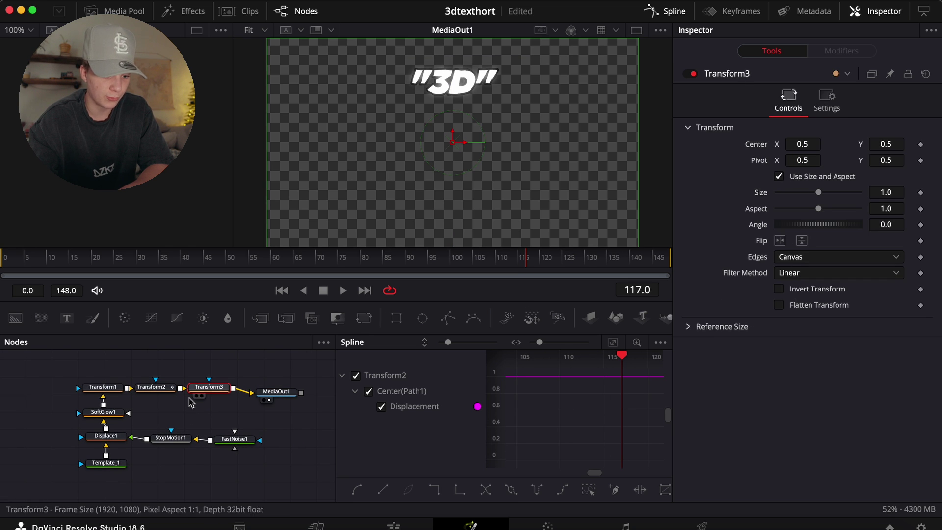
{"action": "left_click_drag", "start_coordinate": [579, 260], "coordinate": [583, 267]}
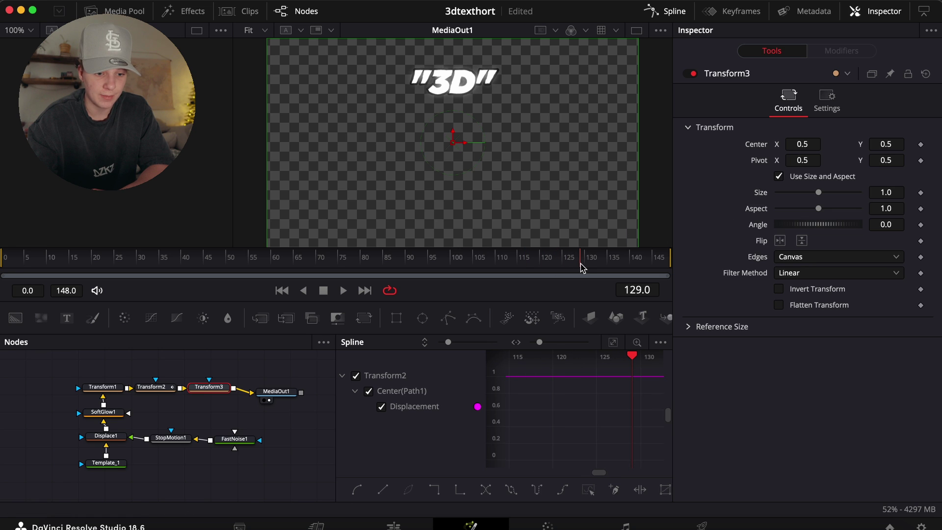
{"action": "left_click", "coordinate": [920, 144]}
{"action": "left_click_drag", "start_coordinate": [655, 259], "coordinate": [675, 273]}
{"action": "left_click_drag", "start_coordinate": [886, 144], "coordinate": [866, 144]}
- Smooth Transform3's displacement curve, lengthen the end keyframe's easing handle, and enable motion blur on the node
{"action": "left_click", "coordinate": [357, 376]}
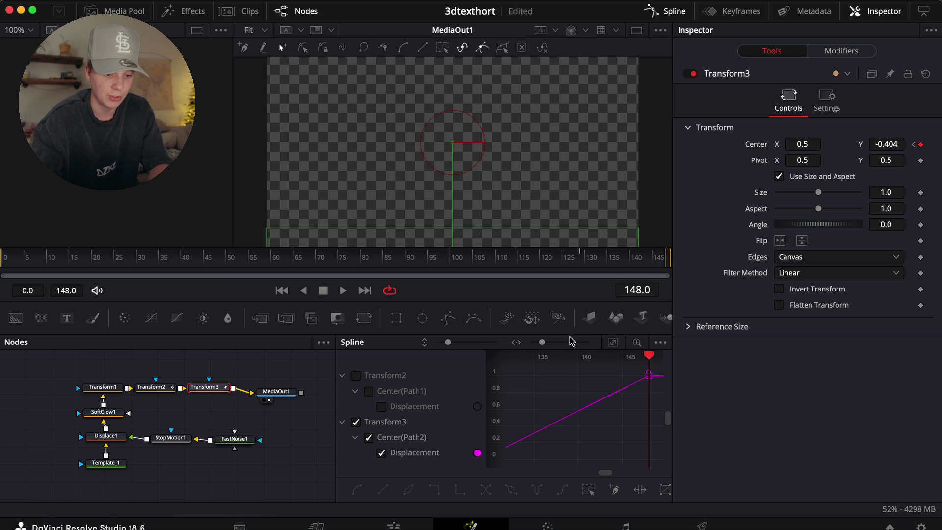
{"action": "left_click", "coordinate": [613, 343]}
{"action": "left_click_drag", "start_coordinate": [661, 467], "coordinate": [505, 368]}
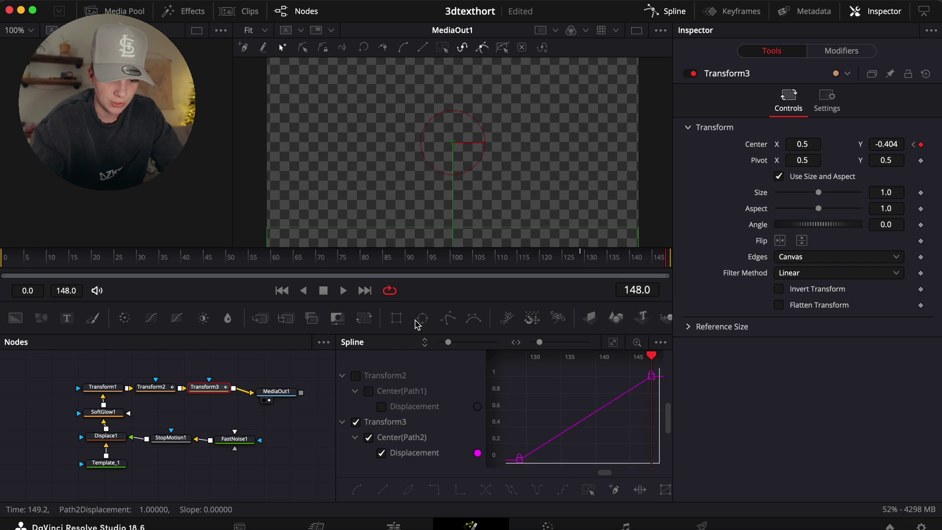
{"action": "key", "text": "s"}
{"action": "left_click_drag", "start_coordinate": [607, 377], "coordinate": [521, 378]}
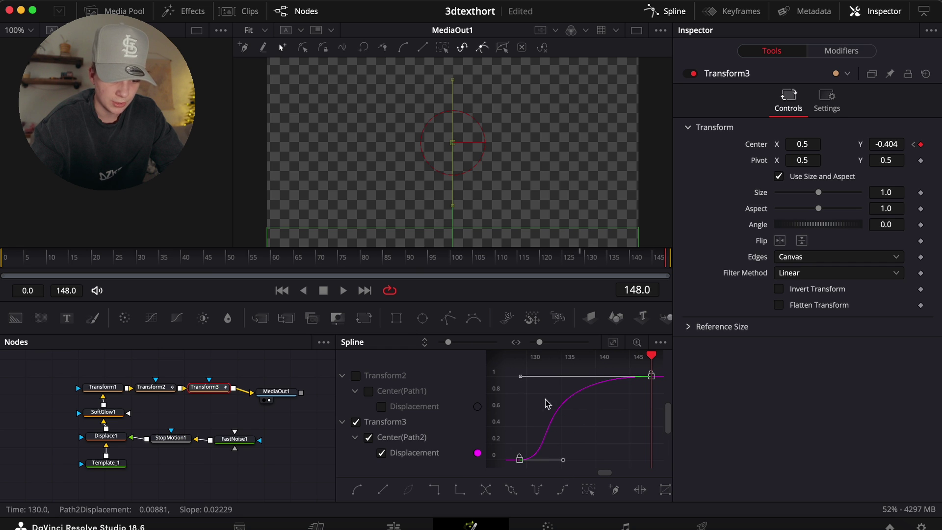
{"action": "left_click", "coordinate": [827, 101]}
{"action": "left_click", "coordinate": [780, 265]}
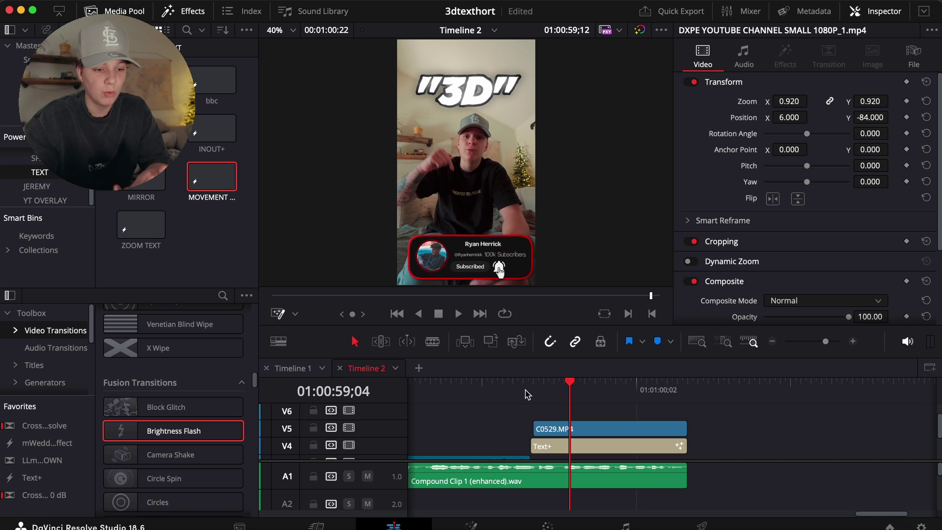
- Preview the title in Timeline 2 and apply the MagicZoomV3 effect to the Text+ clip on V4
{"action": "key", "text": "space"}
{"action": "left_click", "coordinate": [590, 447]}
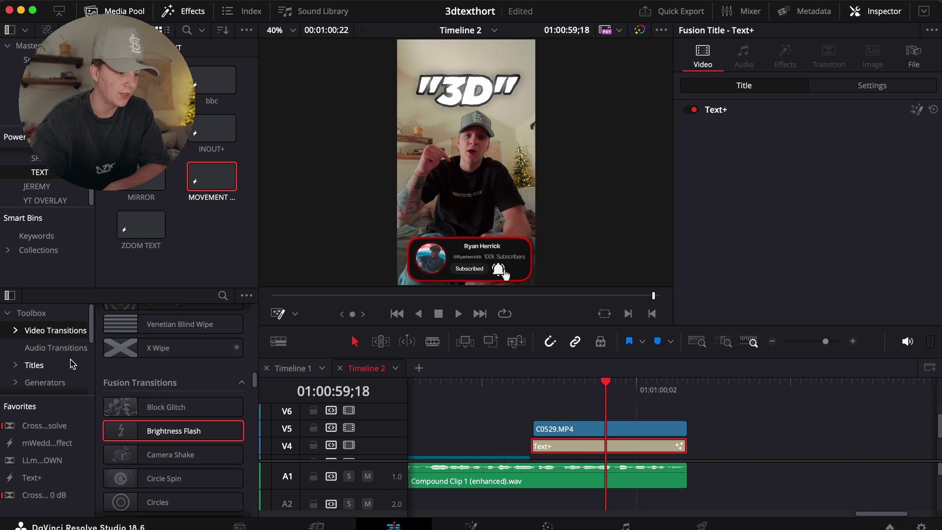
{"action": "scroll", "coordinate": [34, 363], "scroll_direction": "down", "scroll_amount": 2}
{"action": "left_click", "coordinate": [34, 364]}
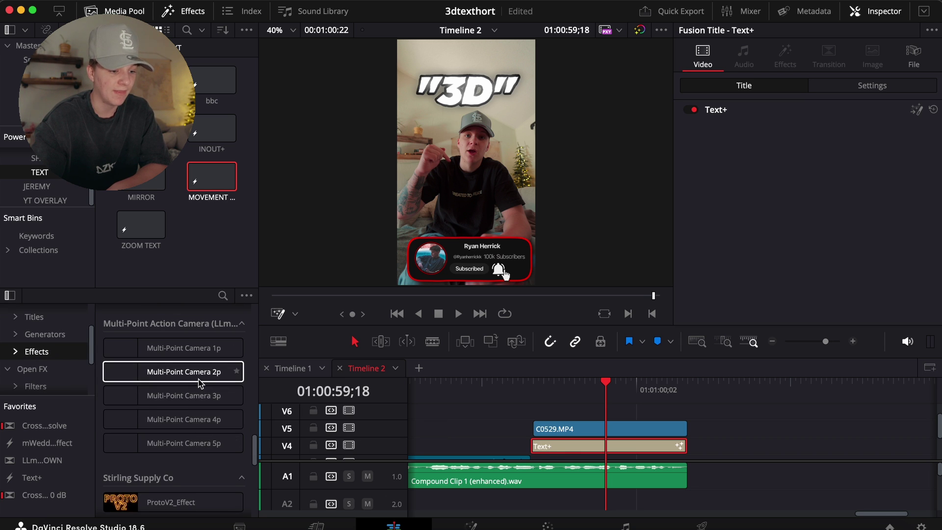
{"action": "scroll", "coordinate": [199, 372], "scroll_direction": "up", "scroll_amount": 5}
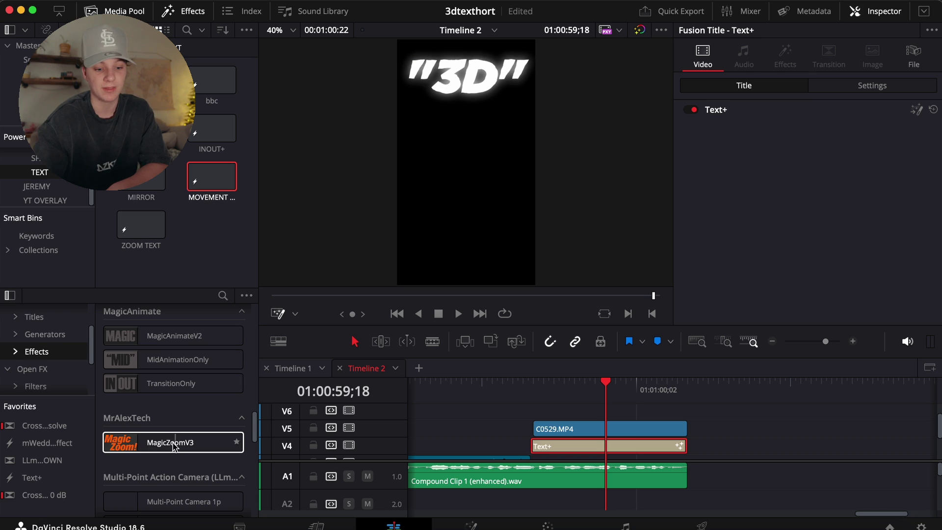
{"action": "left_click_drag", "start_coordinate": [166, 444], "coordinate": [590, 451]}
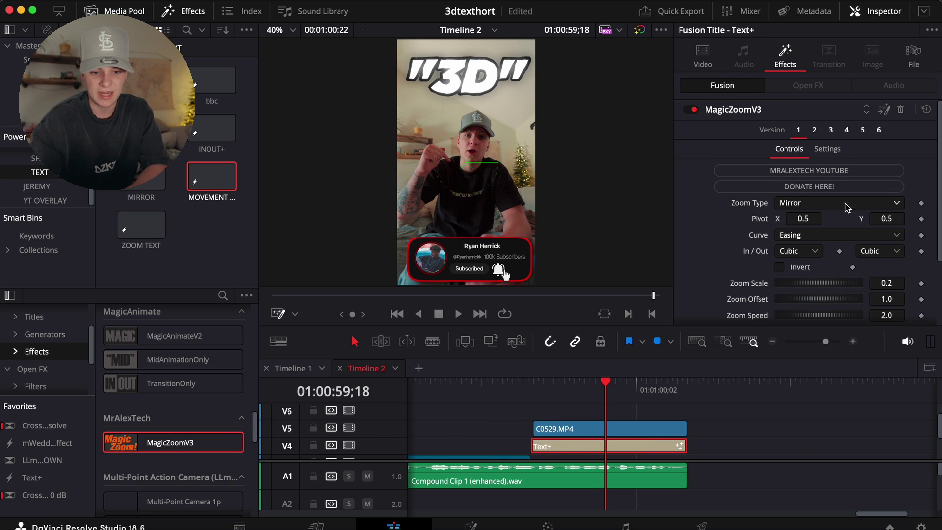
- Set the title's MagicZoomV3 Zoom Type to Zoom&Hold and its Zoom Scale to 0.1
{"action": "left_click", "coordinate": [804, 203]}
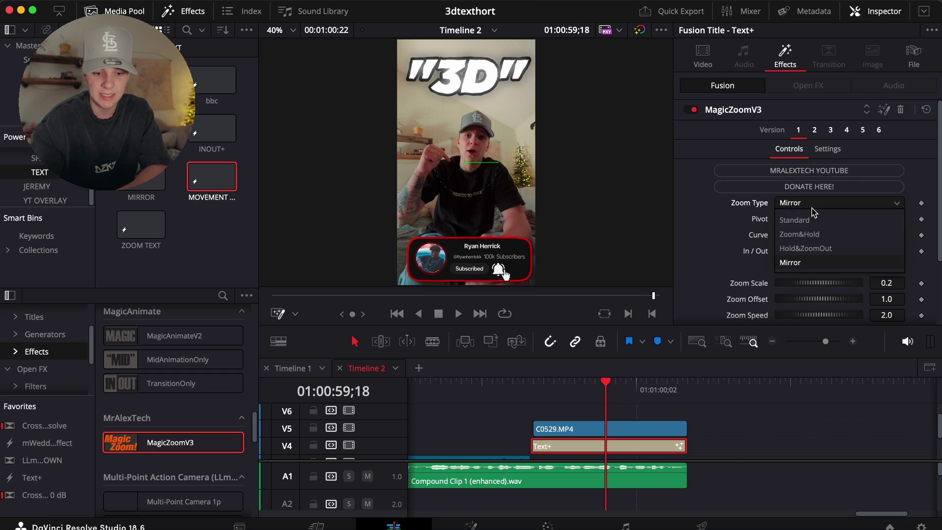
{"action": "left_click", "coordinate": [803, 235]}
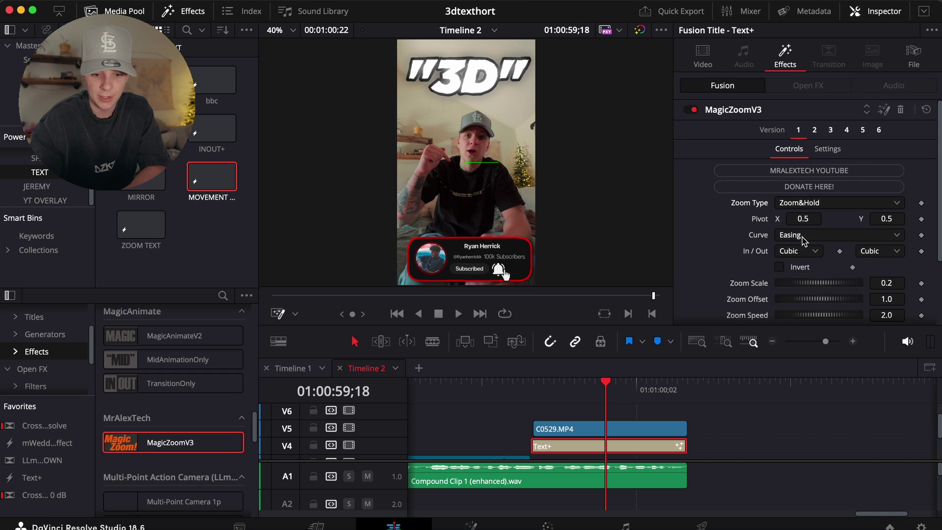
{"action": "left_click", "coordinate": [886, 284]}
{"action": "type", "text": "0.1"}
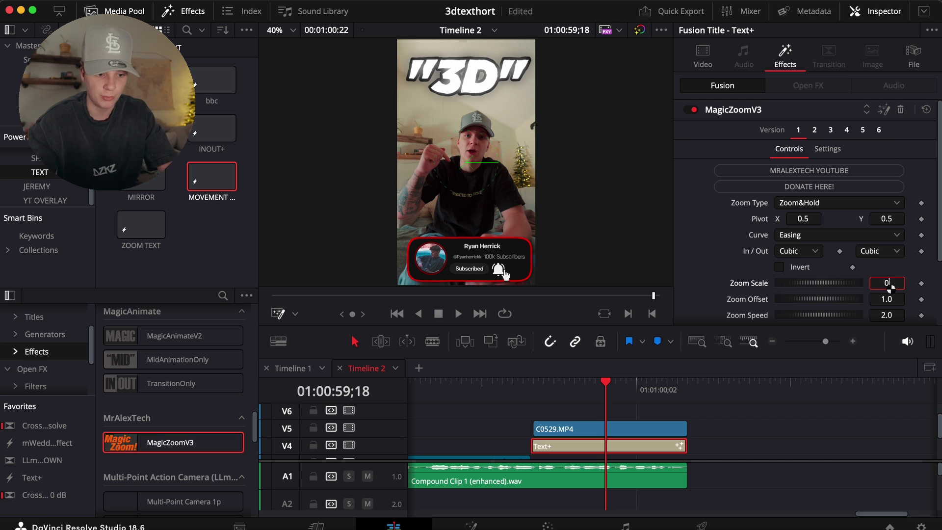
{"action": "key", "text": "Tab"}
- Give the title a Camera Shake with Motion Scale 0.355 and Speed Scale 0.236
{"action": "scroll", "coordinate": [834, 291], "scroll_direction": "down", "scroll_amount": 3}
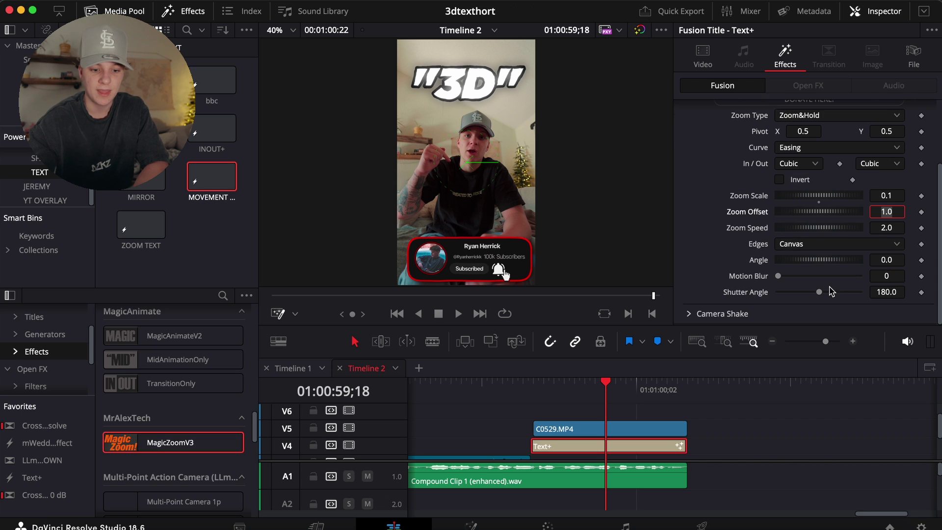
{"action": "left_click", "coordinate": [689, 313]}
{"action": "scroll", "coordinate": [693, 309], "scroll_direction": "down", "scroll_amount": 5}
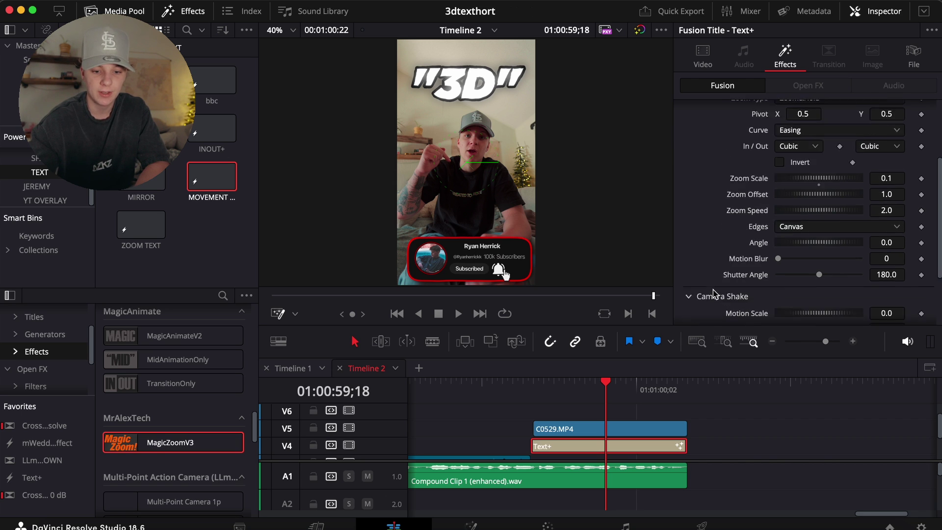
{"action": "mouse_move", "coordinate": [790, 230]}
{"action": "left_mouse_down"}
{"action": "mouse_move", "coordinate": [819, 235]}
{"action": "mouse_move", "coordinate": [791, 246]}
{"action": "left_mouse_up"}
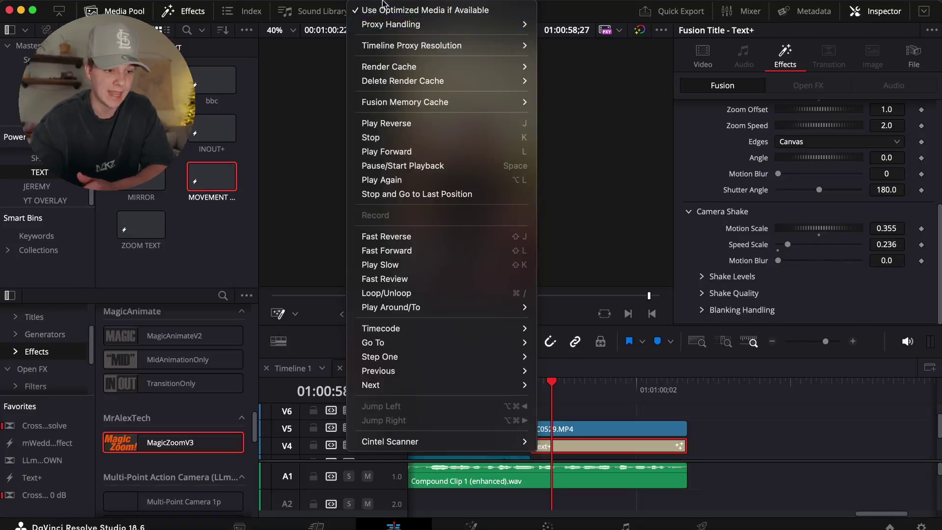
- Lower the timeline proxy resolution and return the playhead to just before the "3D" title for a preview
{"action": "mouse_move", "coordinate": [413, 51]}
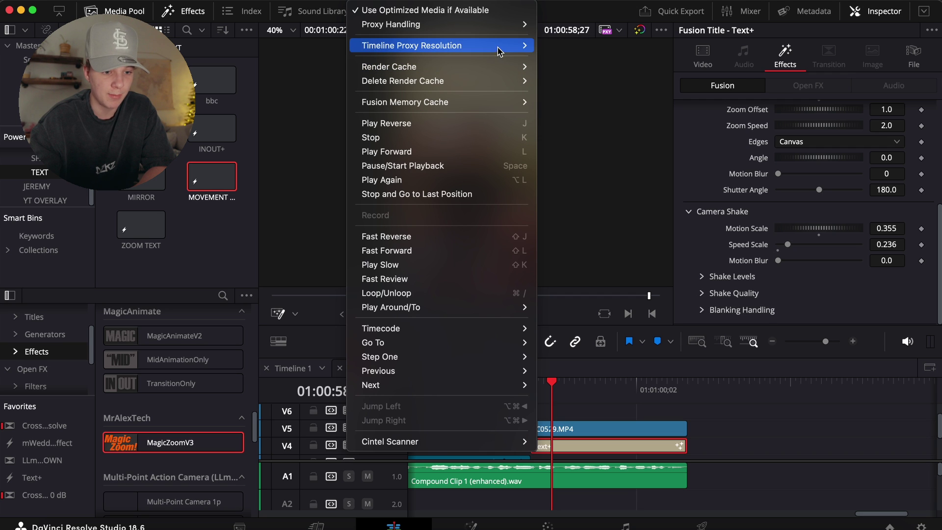
{"action": "left_click", "coordinate": [561, 74]}
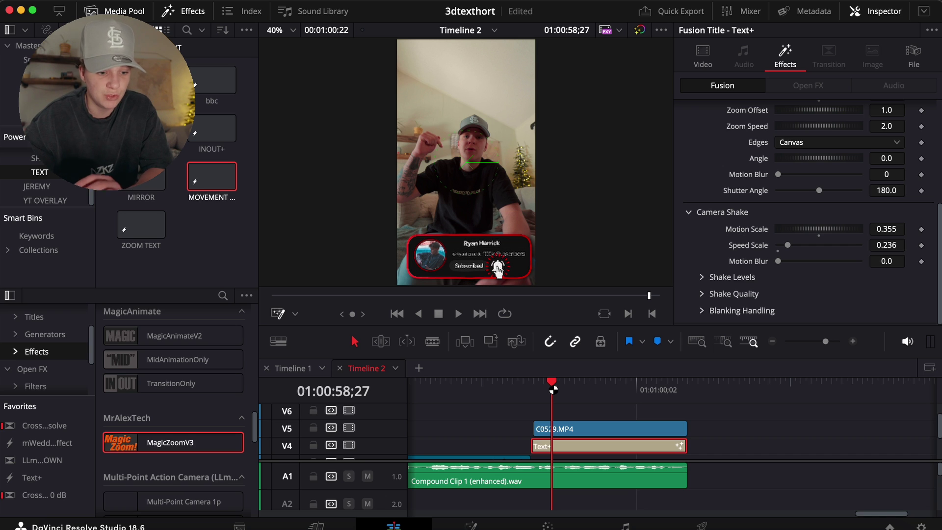
{"action": "left_click_drag", "start_coordinate": [550, 388], "coordinate": [511, 390]}
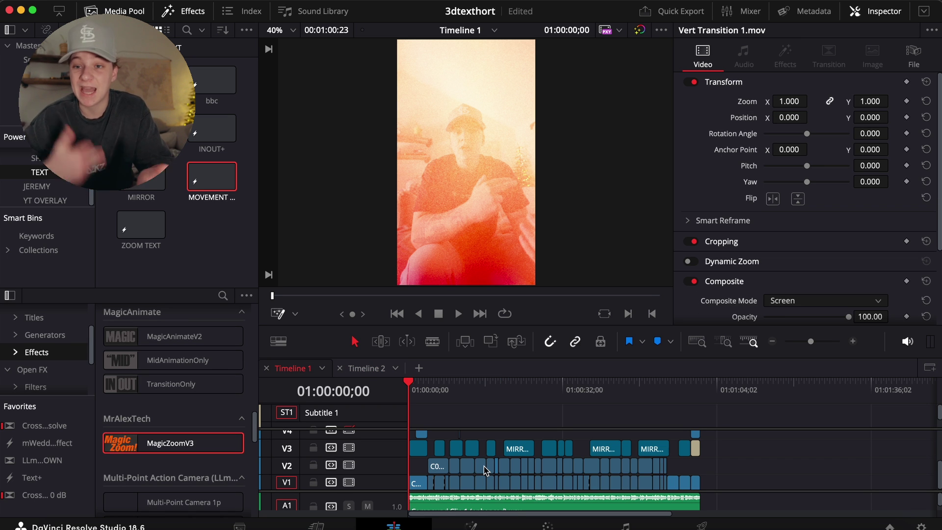
- Set the Composite Mode of the Vert Transition 1.mov clip on V4, at about 01:00:05;20, to Screen
{"action": "left_click", "coordinate": [854, 342]}
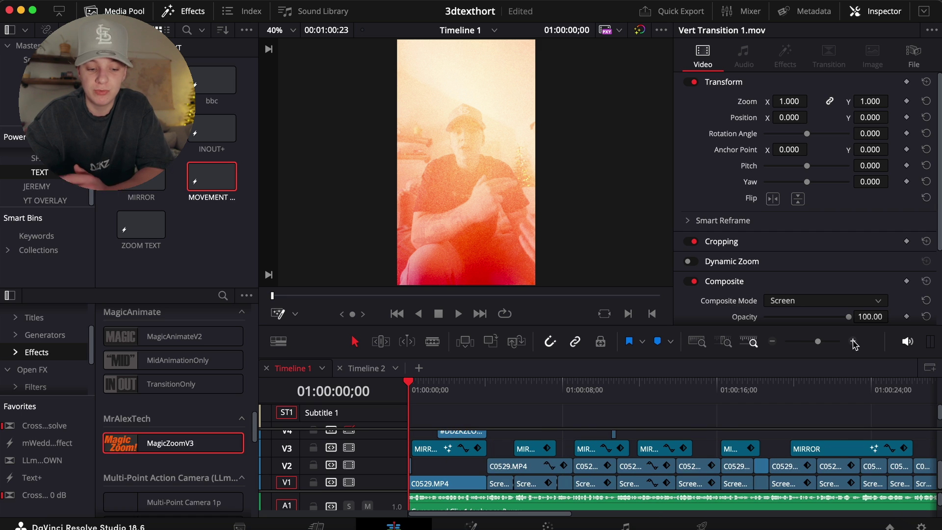
{"action": "left_click", "coordinate": [854, 342]}
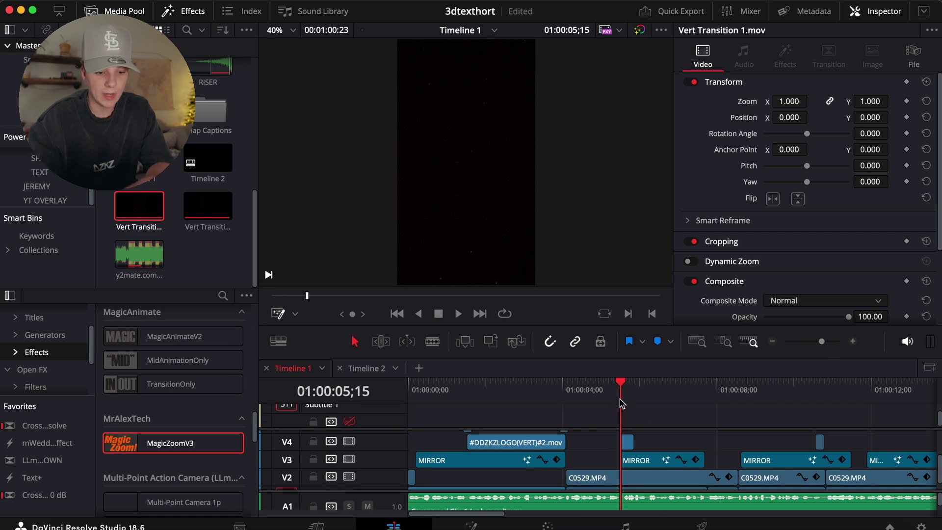
{"action": "left_click_drag", "start_coordinate": [620, 403], "coordinate": [622, 403]}
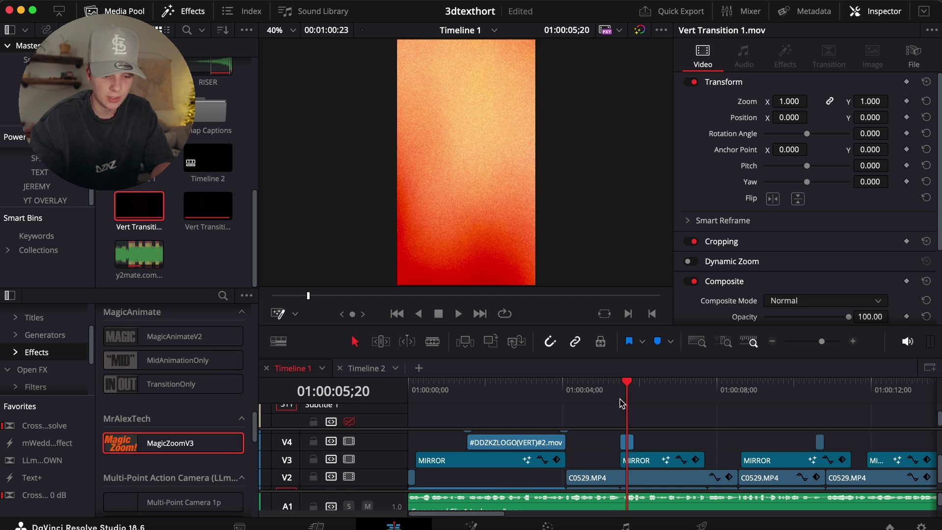
{"action": "left_click", "coordinate": [631, 441]}
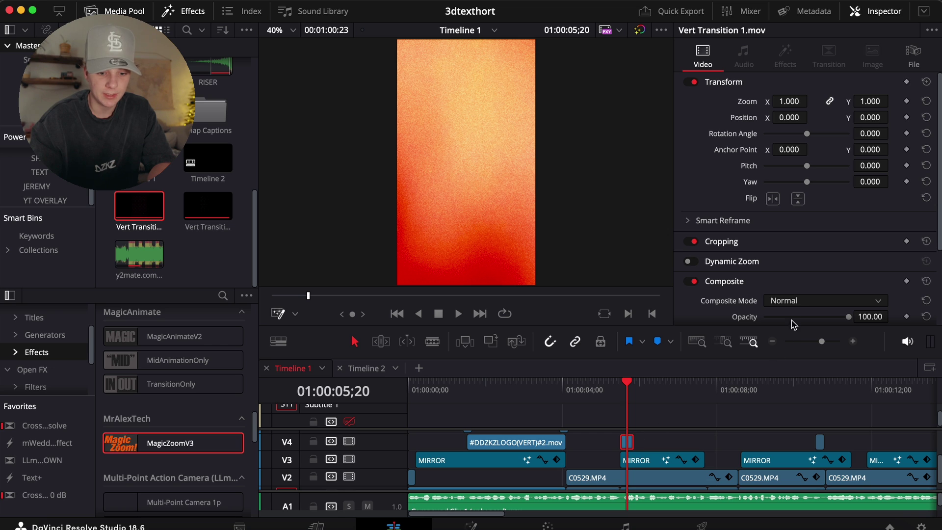
{"action": "left_click", "coordinate": [782, 299]}
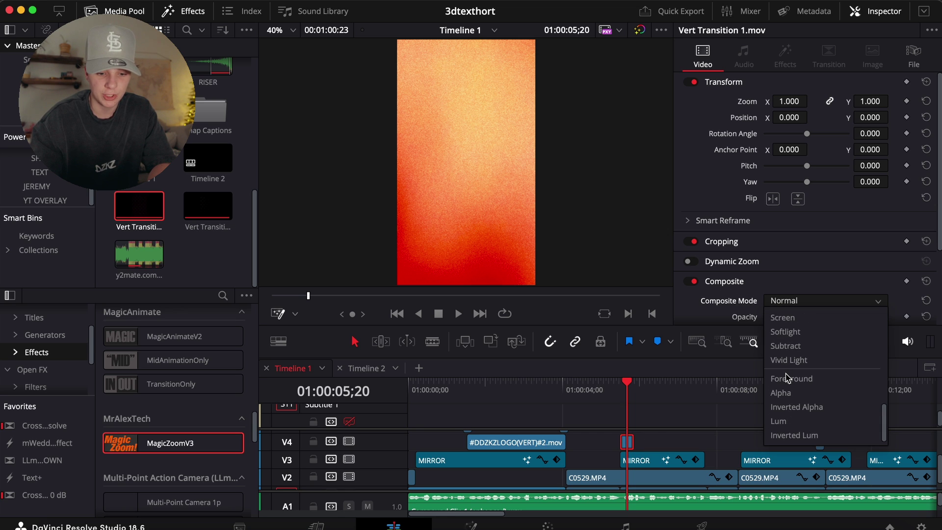
{"action": "left_click", "coordinate": [783, 317]}
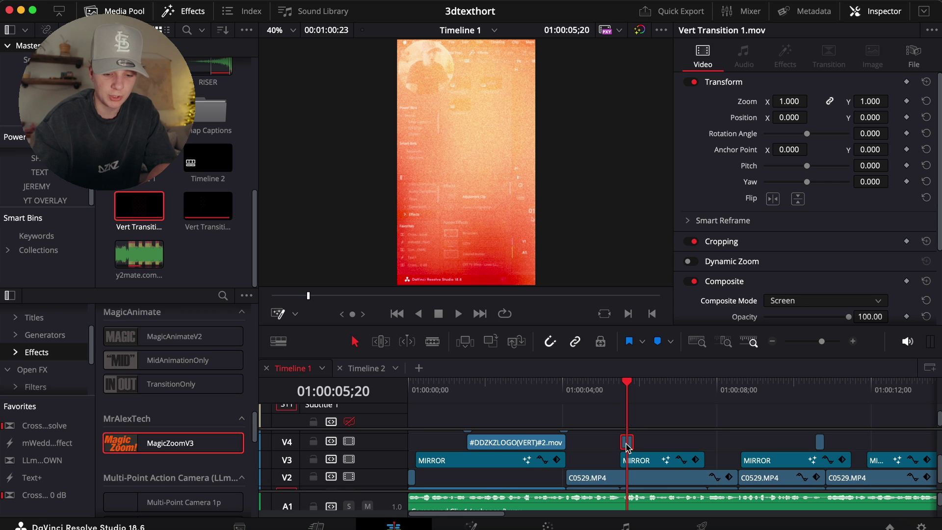
- Place the Screen-blended transition clip on V4 at the start of the timeline and reposition the other copy along the track
{"action": "left_click_drag", "start_coordinate": [627, 445], "coordinate": [720, 447]}
{"action": "left_click_drag", "start_coordinate": [633, 447], "coordinate": [393, 445]}
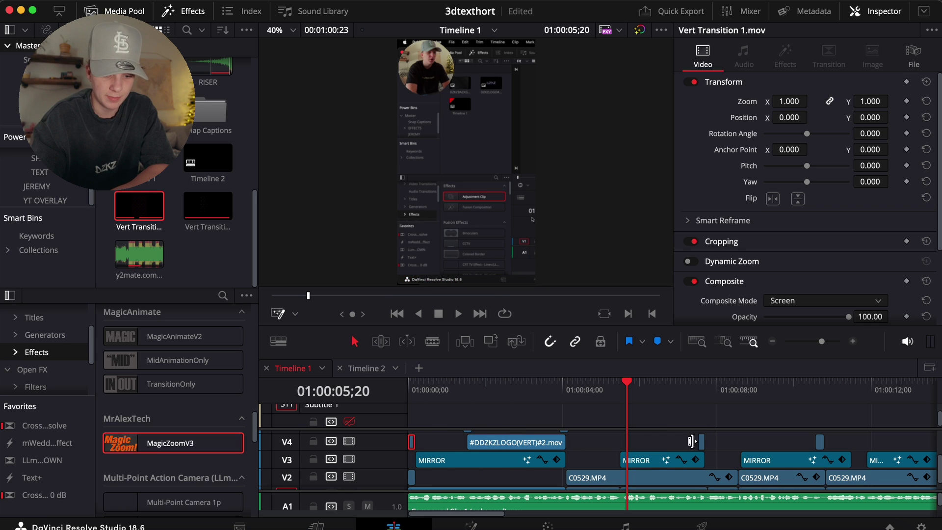
{"action": "left_click_drag", "start_coordinate": [704, 446], "coordinate": [500, 437]}
{"action": "left_click", "coordinate": [499, 403]}
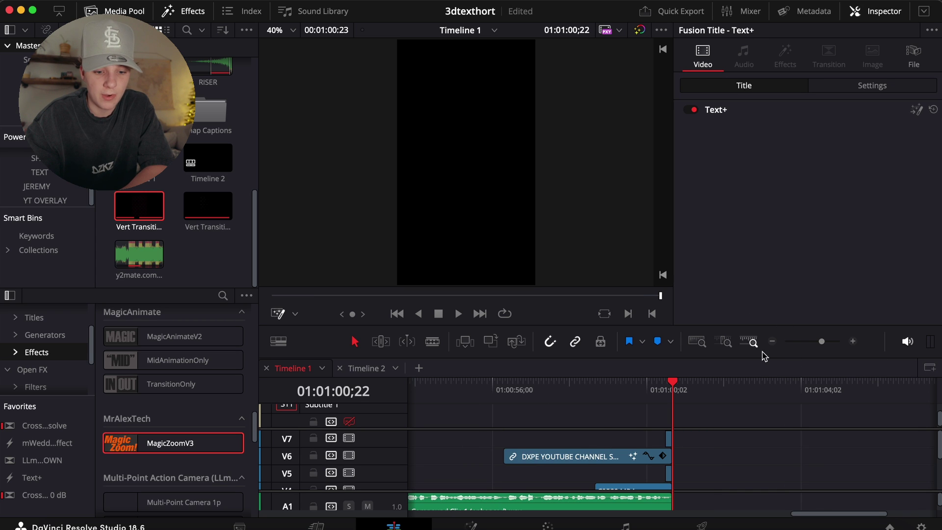
- Review Timeline 1's audio layout, from the instrumental on A4 up to the enhanced voice on A1, with the playhead at the start
{"action": "left_click", "coordinate": [773, 341]}
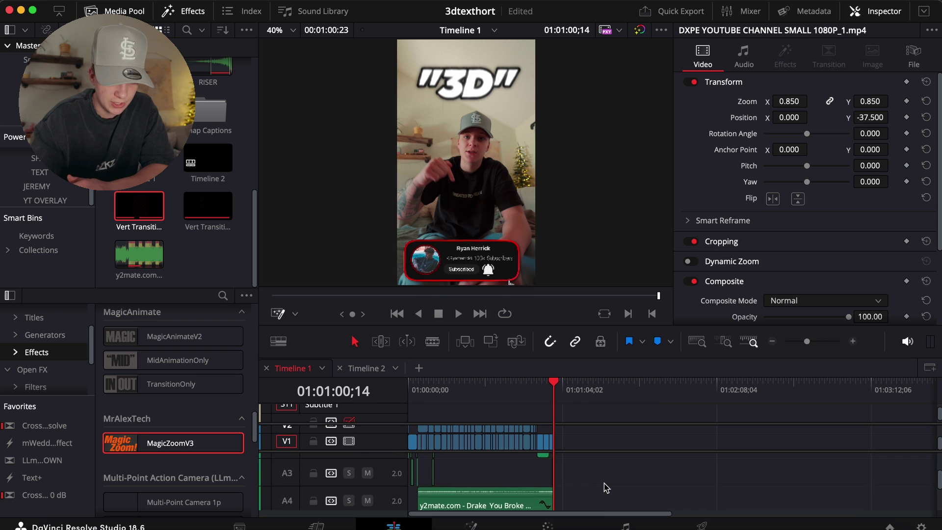
{"action": "scroll", "coordinate": [607, 488], "scroll_direction": "down", "scroll_amount": 2}
{"action": "scroll", "coordinate": [606, 488], "scroll_direction": "down", "scroll_amount": 1}
{"action": "left_click_drag", "start_coordinate": [426, 385], "coordinate": [398, 392]}
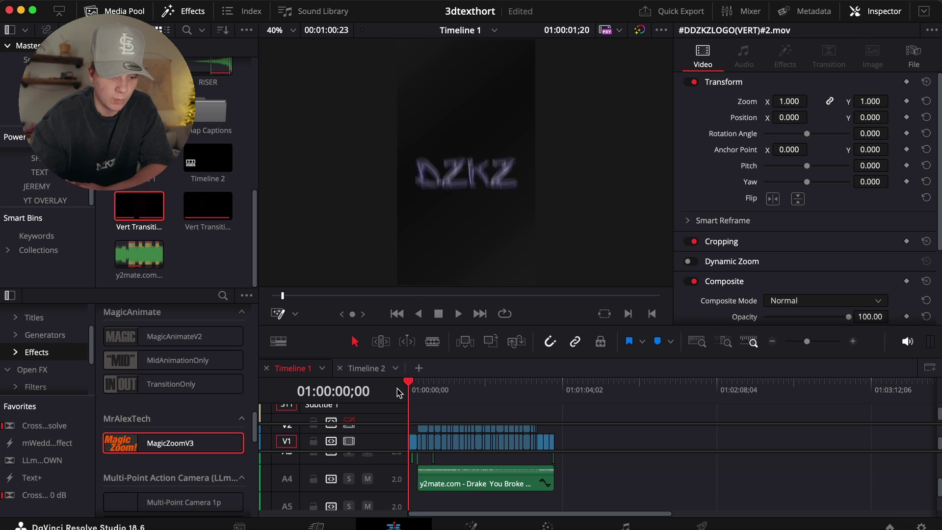
{"action": "left_click", "coordinate": [853, 342]}
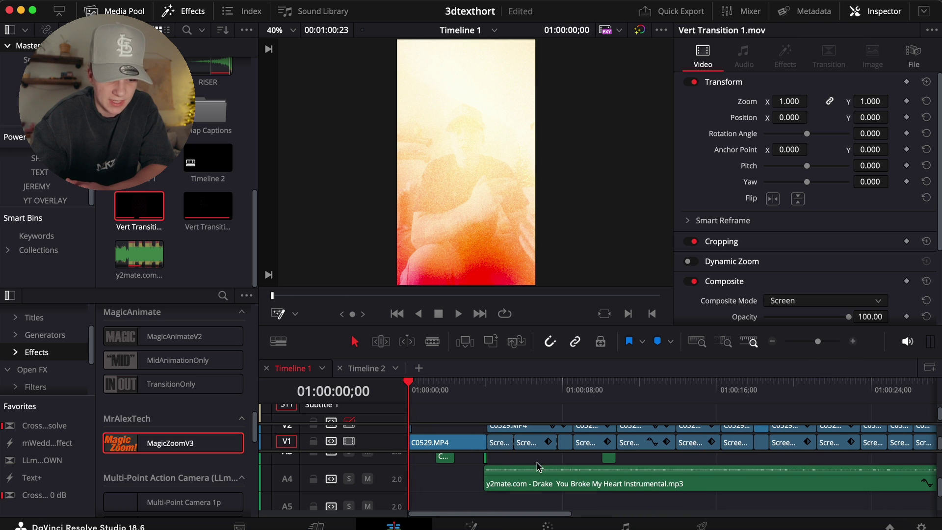
{"action": "scroll", "coordinate": [548, 460], "scroll_direction": "up", "scroll_amount": 3}
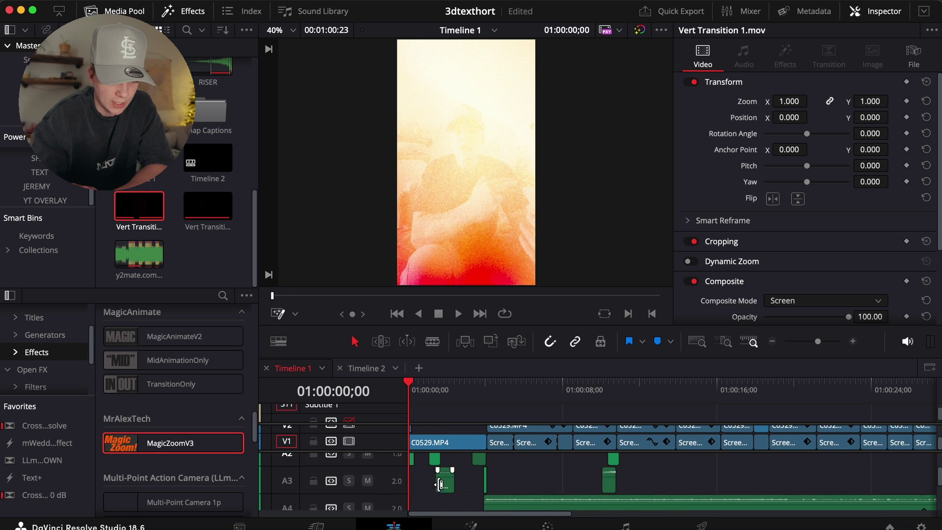
{"action": "scroll", "coordinate": [439, 484], "scroll_direction": "up", "scroll_amount": 3}
{"action": "left_click", "coordinate": [852, 343]}
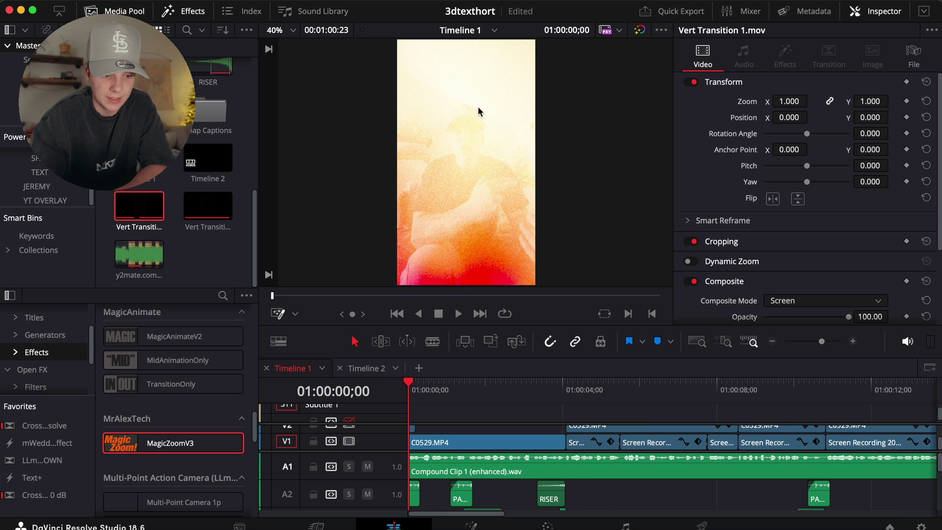
- Play the opening in short passages to check the sound effects on A2, up to the RISER clip
{"action": "key", "text": "space"}
{"action": "key", "text": "space"}
{"action": "left_click", "coordinate": [415, 494]}
{"action": "left_click", "coordinate": [442, 494]}
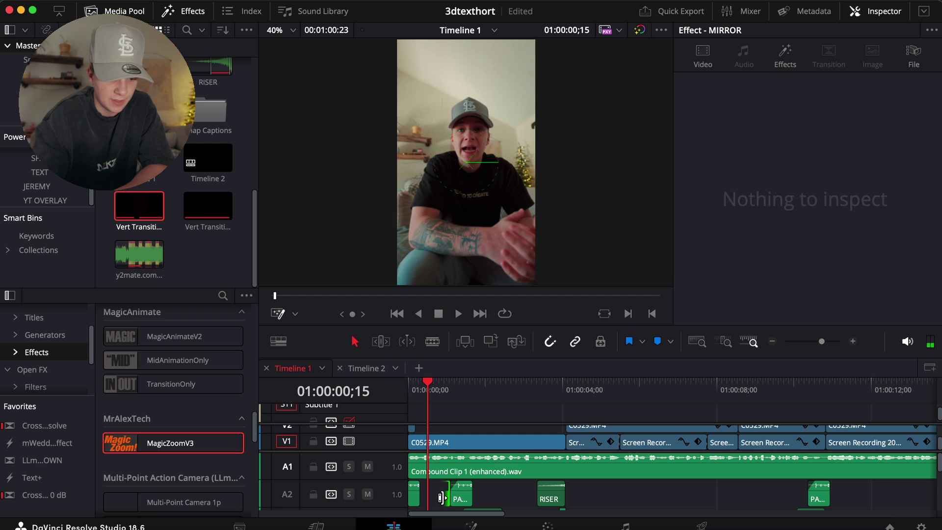
{"action": "key", "text": "space"}
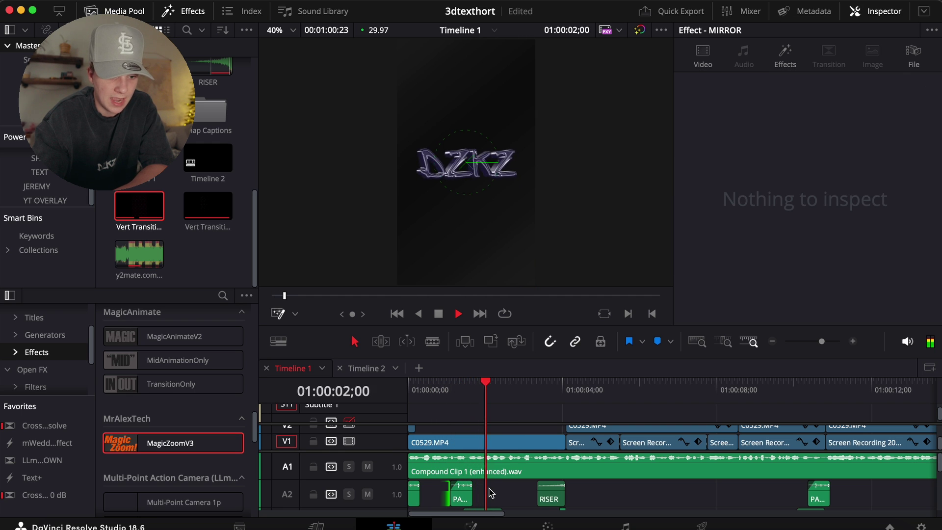
{"action": "key", "text": "space"}
{"action": "left_click", "coordinate": [551, 496]}
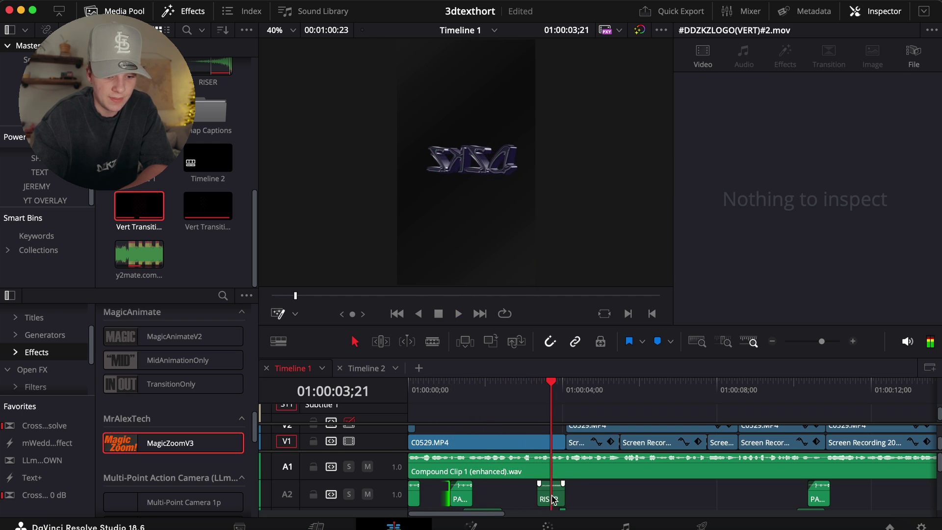
{"action": "left_click", "coordinate": [595, 499]}
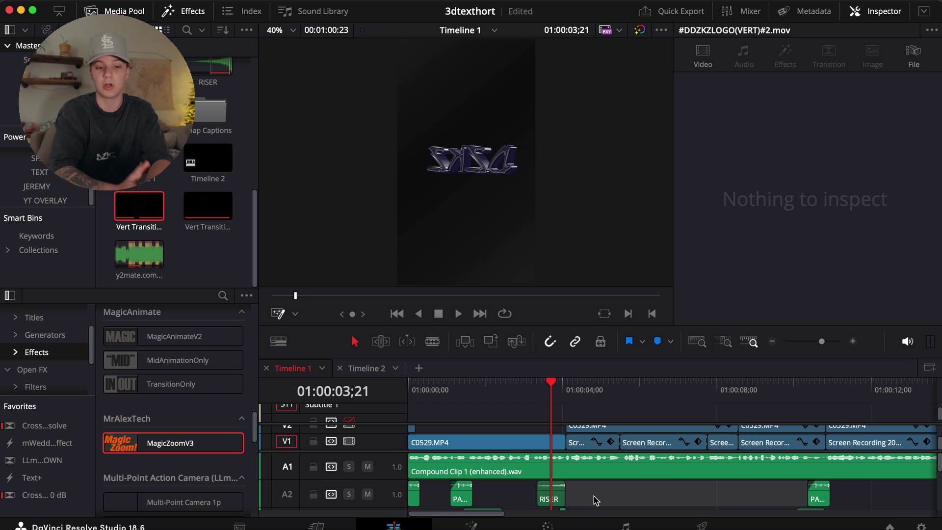
- Look over the A3 effects and A4 music, and play from 01:00:03;21 into the screen recording to check the sound
{"action": "scroll", "coordinate": [604, 494], "scroll_direction": "down", "scroll_amount": 3}
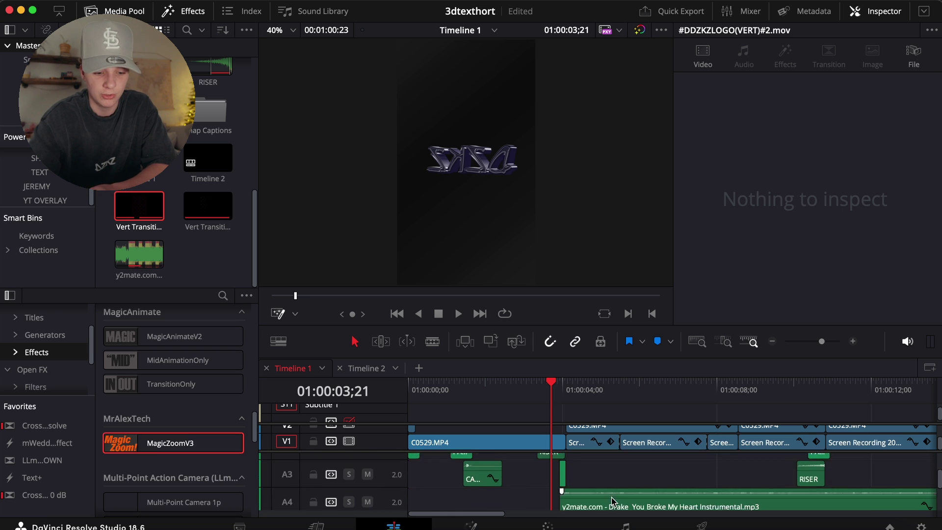
{"action": "scroll", "coordinate": [613, 485], "scroll_direction": "up", "scroll_amount": 3}
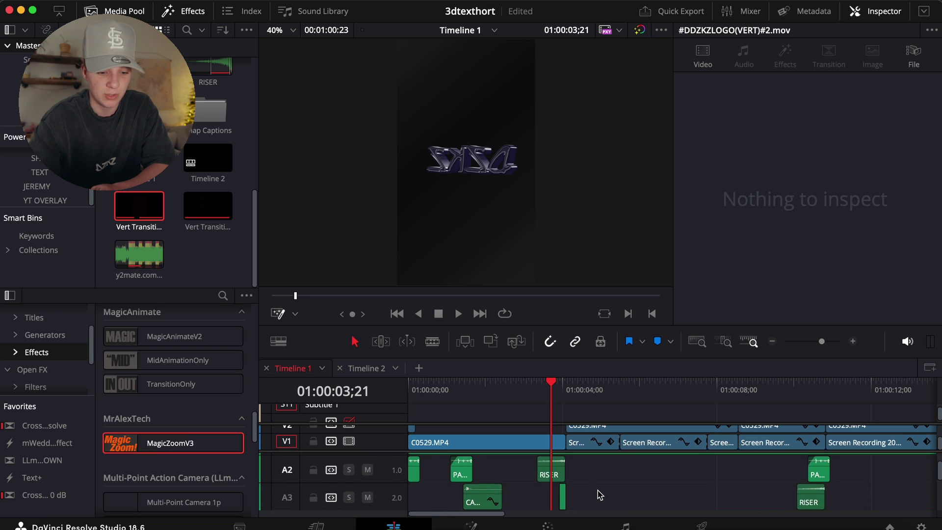
{"action": "key", "text": "space"}
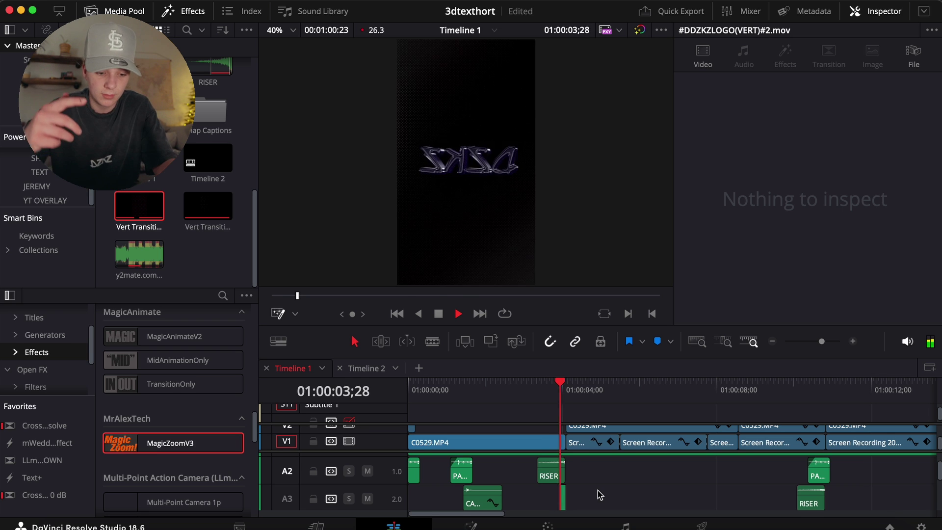
{"action": "key", "text": "space"}
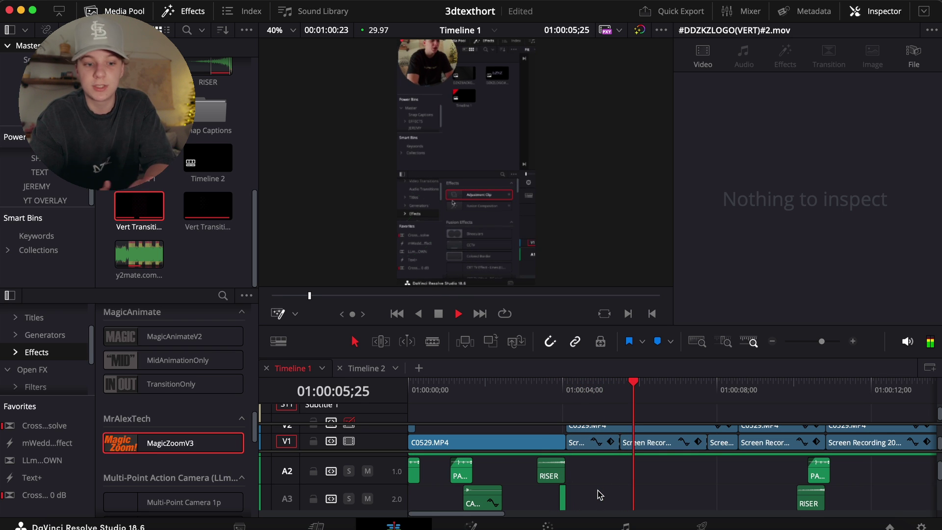
{"action": "key", "text": "space"}
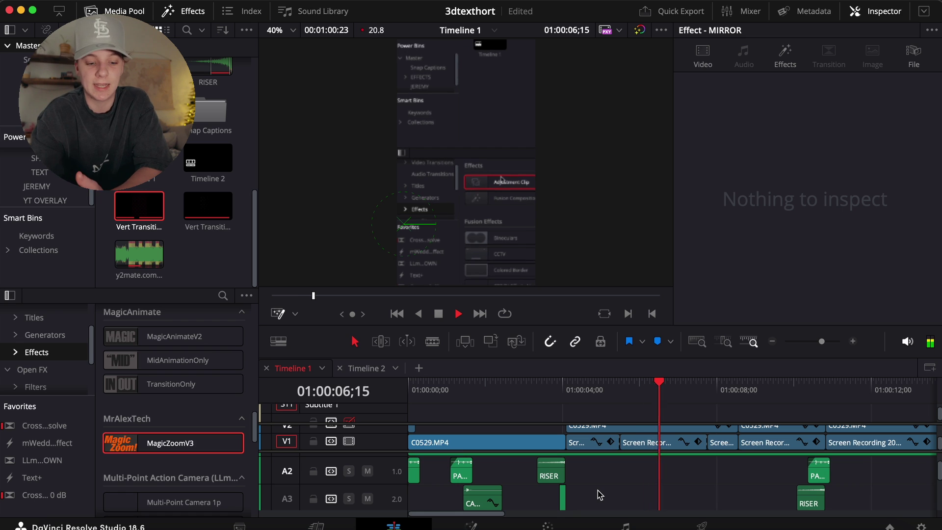
- Examine the "PROCESS" Text+ title on V5, including its Black Outline shading settings
{"action": "scroll", "coordinate": [600, 495], "scroll_direction": "up", "scroll_amount": 2}
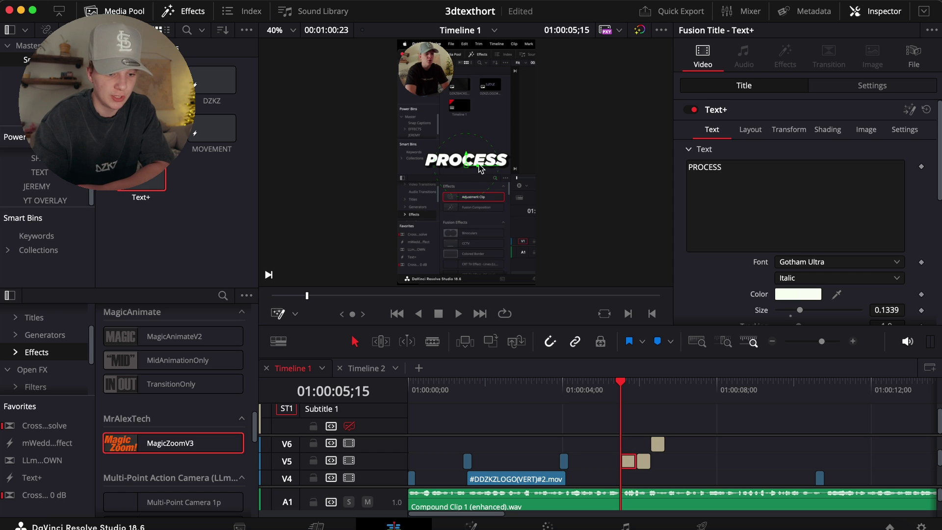
{"action": "scroll", "coordinate": [470, 161], "scroll_direction": "up", "scroll_amount": 5}
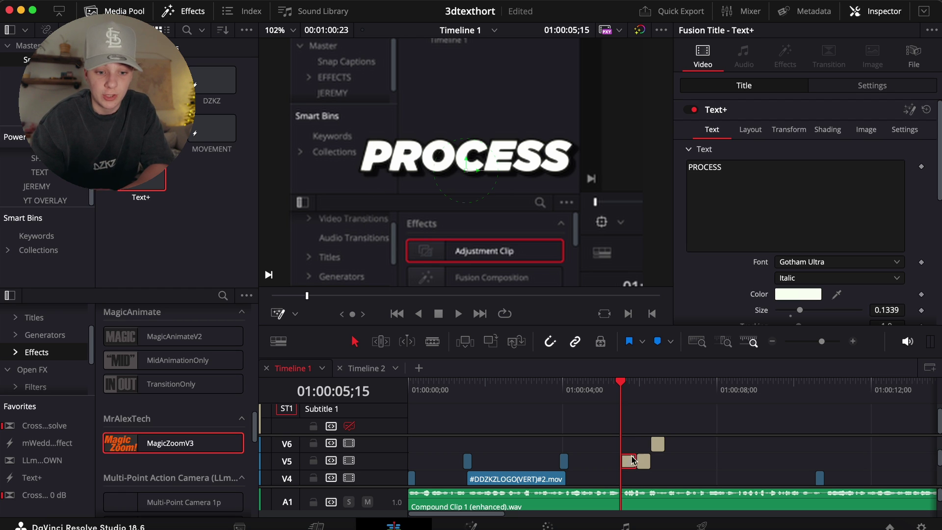
{"action": "left_click", "coordinate": [788, 131]}
{"action": "left_click", "coordinate": [828, 130]}
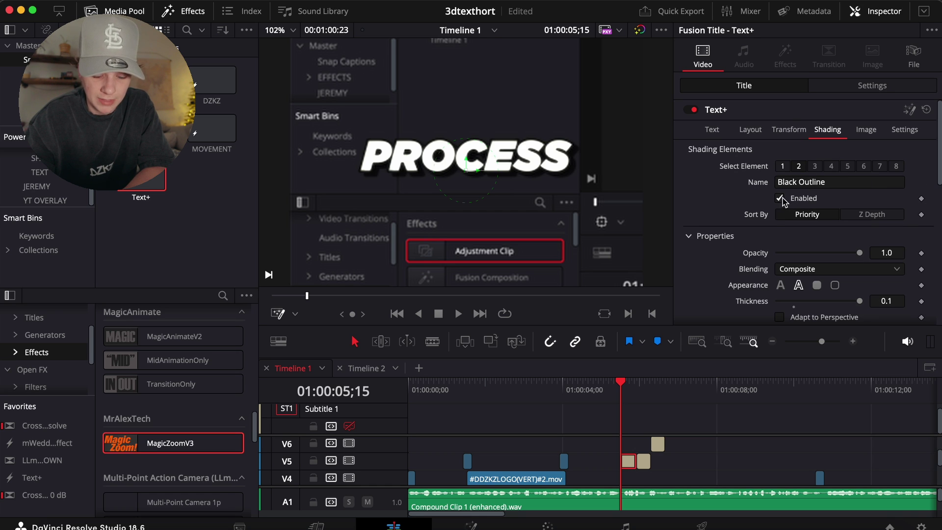
{"action": "scroll", "coordinate": [774, 235], "scroll_direction": "down", "scroll_amount": 5}
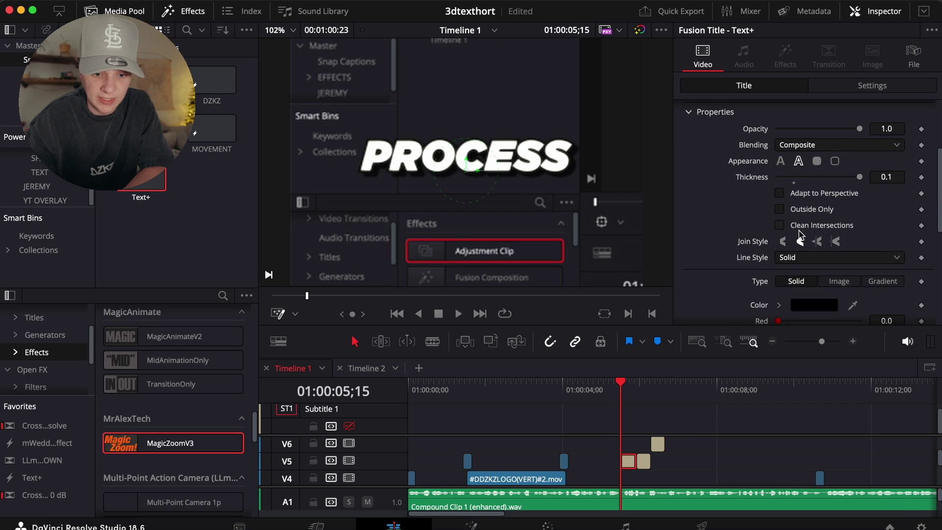
{"action": "scroll", "coordinate": [800, 236], "scroll_direction": "down", "scroll_amount": 3}
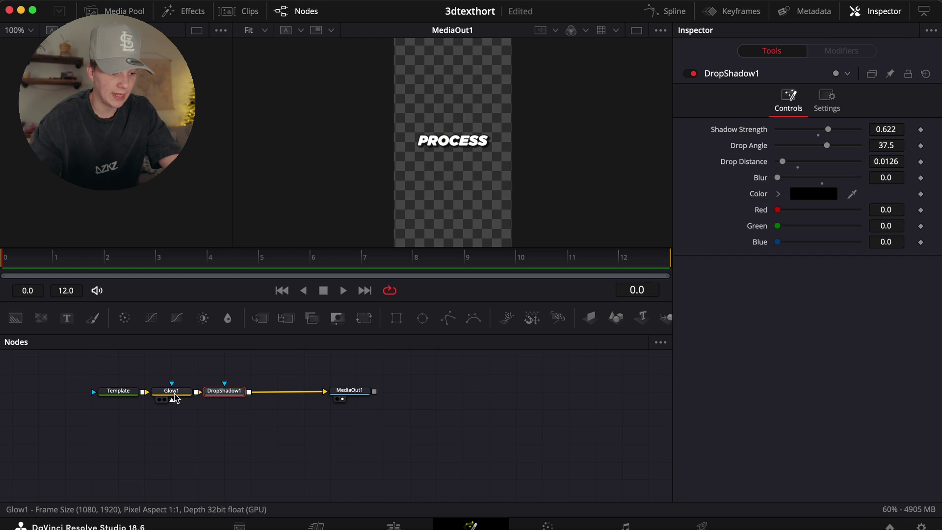
- Space out the Glow1 and DropShadow1 nodes of the "PROCESS" title in Fusion, and return to the Edit page
{"action": "left_click_drag", "start_coordinate": [172, 391], "coordinate": [177, 417]}
{"action": "left_click_drag", "start_coordinate": [223, 398], "coordinate": [252, 417]}
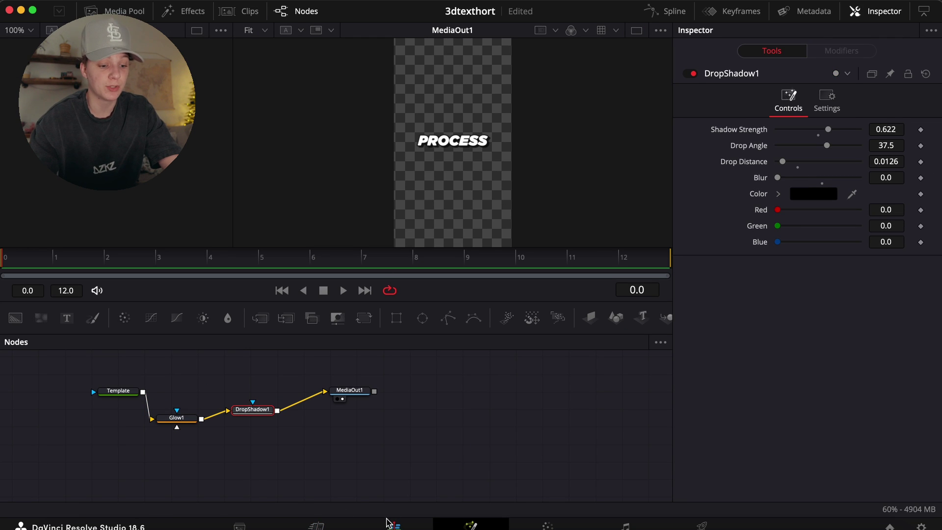
{"action": "left_click", "coordinate": [393, 527]}
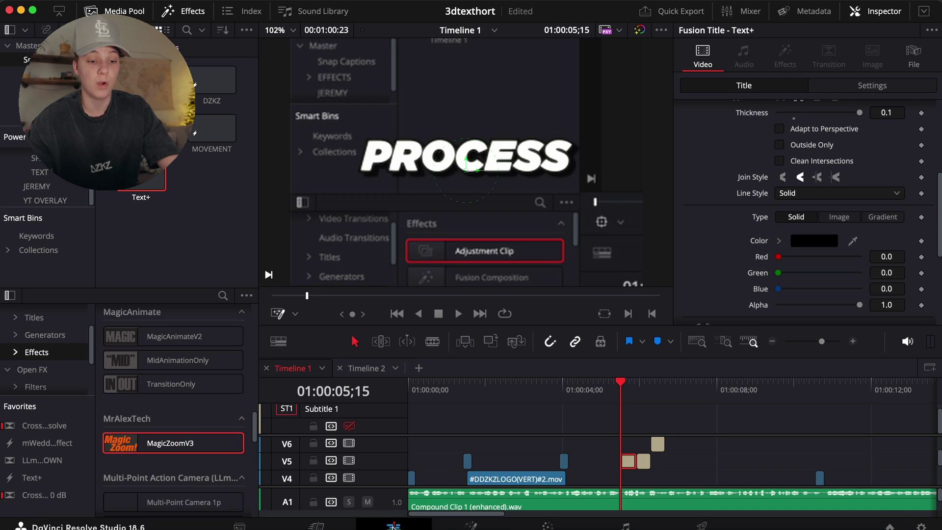
- Examine "The Secret" title's font settings and its Glow, SoftGlow and DropShadow nodes in Fusion, and return to the Edit page
{"action": "left_click", "coordinate": [642, 390]}
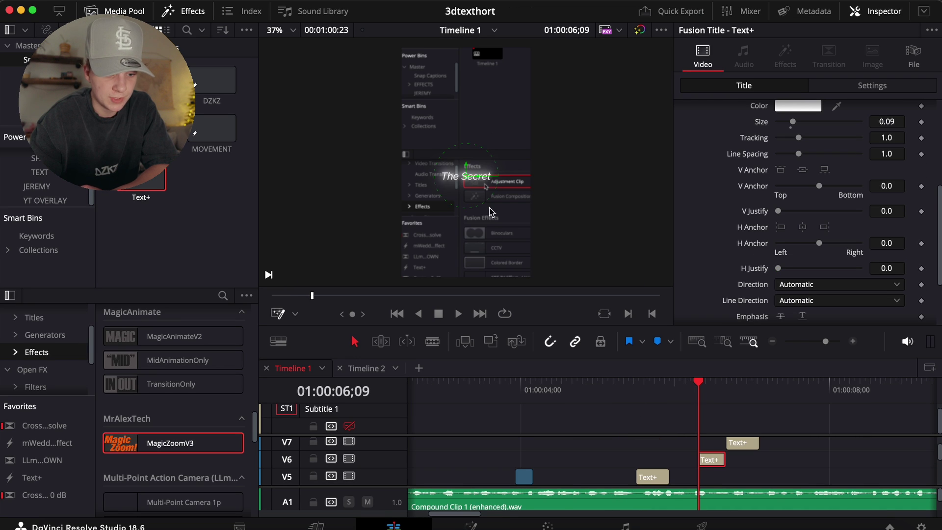
{"action": "scroll", "coordinate": [474, 178], "scroll_direction": "up", "scroll_amount": 6}
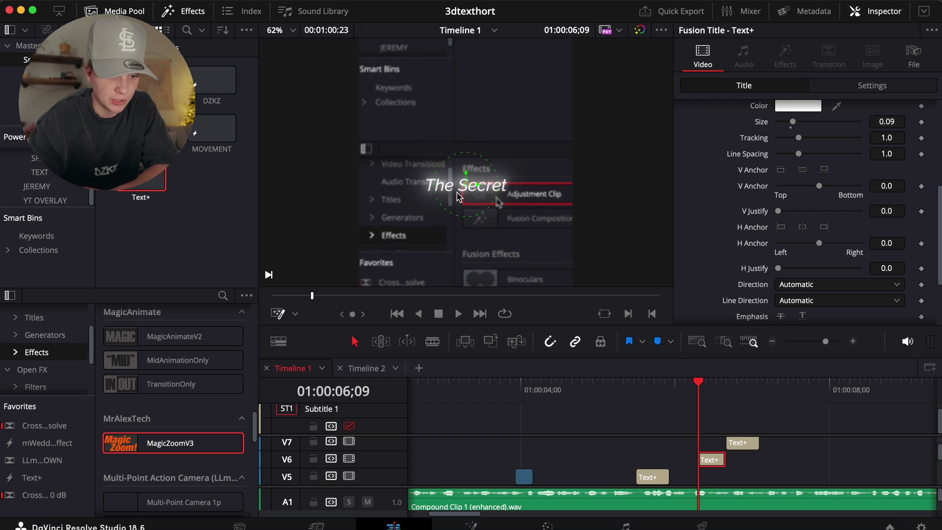
{"action": "scroll", "coordinate": [458, 196], "scroll_direction": "up", "scroll_amount": 3}
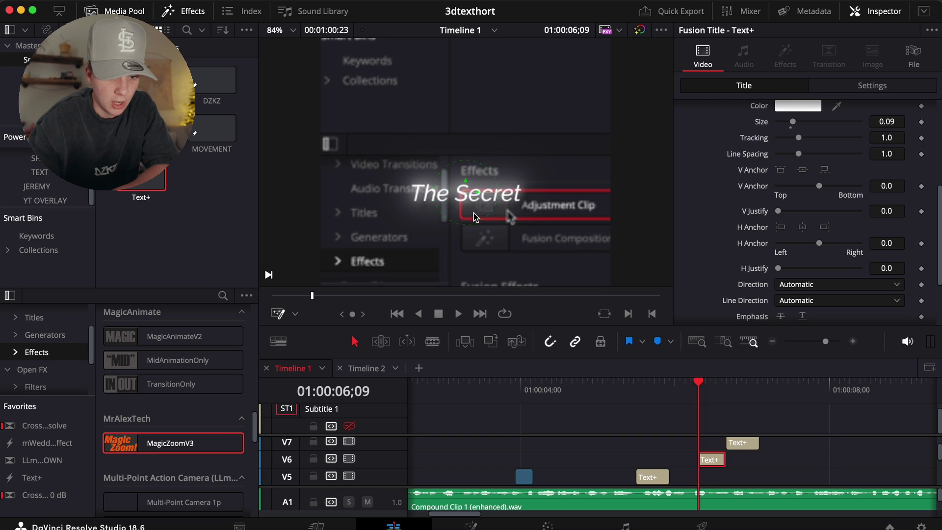
{"action": "scroll", "coordinate": [817, 190], "scroll_direction": "up", "scroll_amount": 5}
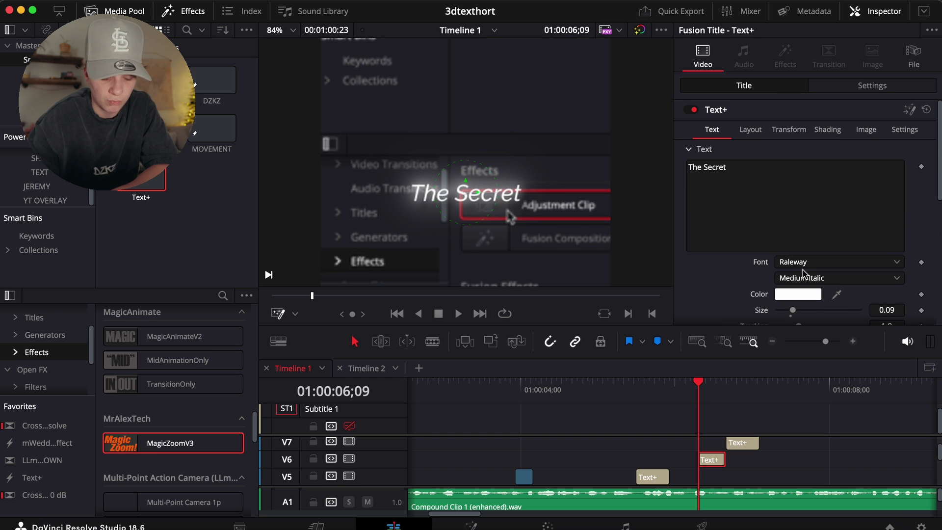
{"action": "left_click", "coordinate": [451, 521]}
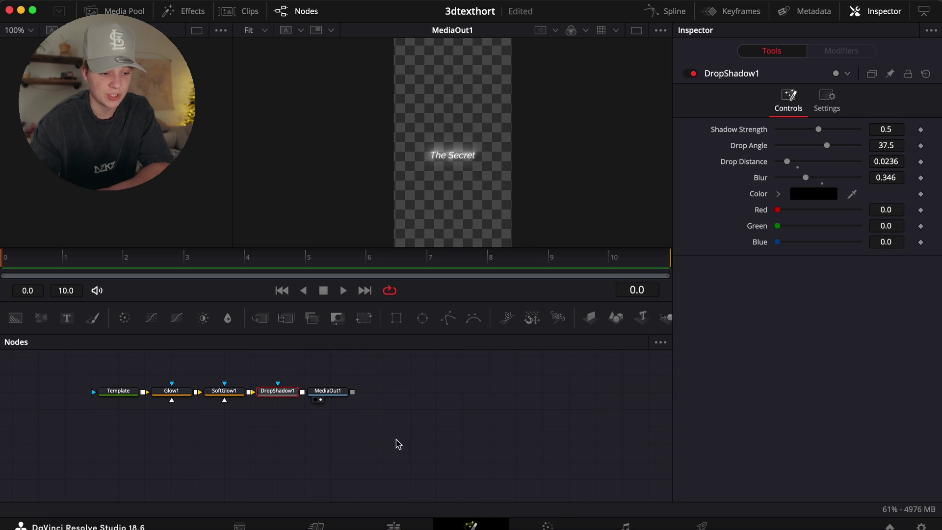
{"action": "left_click_drag", "start_coordinate": [165, 377], "coordinate": [317, 425]}
{"action": "left_click", "coordinate": [317, 425]}
{"action": "left_click", "coordinate": [393, 524]}
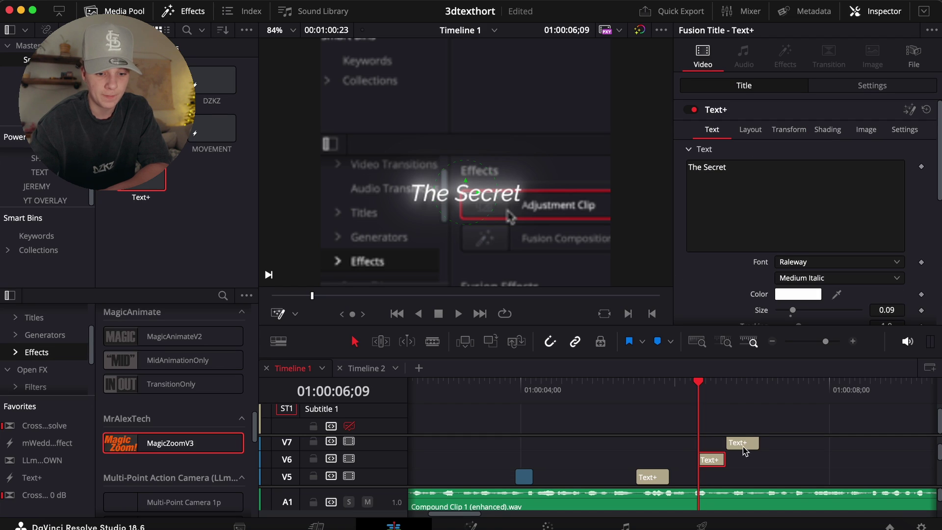
- Examine the "TAKER?" title on V7 and its Displace, SoftGlow, StopMotion and FastNoise nodes in Fusion, and return to the Edit page
{"action": "left_click", "coordinate": [738, 390]}
{"action": "left_click", "coordinate": [741, 444]}
{"action": "key", "text": "Right"}
{"action": "key", "text": "Right"}
{"action": "key", "text": "Right"}
{"action": "key", "text": "Right"}
{"action": "key", "text": "ctrl+v"}
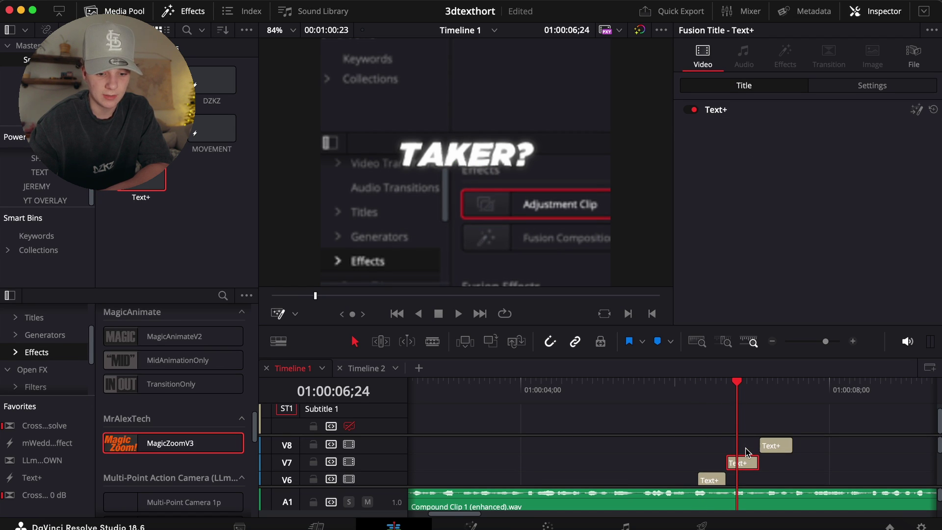
{"action": "left_click", "coordinate": [466, 527]}
{"action": "left_click_drag", "start_coordinate": [173, 366], "coordinate": [446, 474]}
{"action": "left_click", "coordinate": [447, 474]}
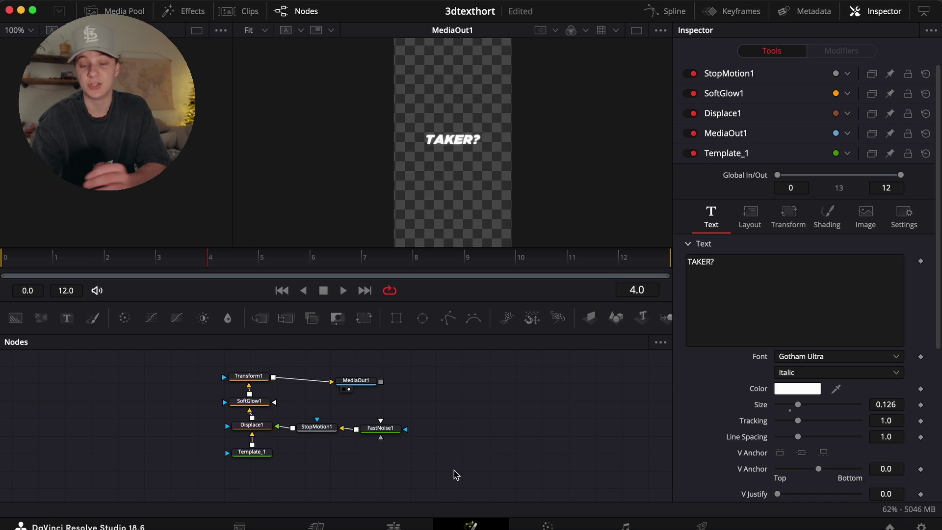
{"action": "left_click_drag", "start_coordinate": [192, 372], "coordinate": [438, 458]}
{"action": "left_click", "coordinate": [438, 458]}
{"action": "left_click", "coordinate": [394, 526]}
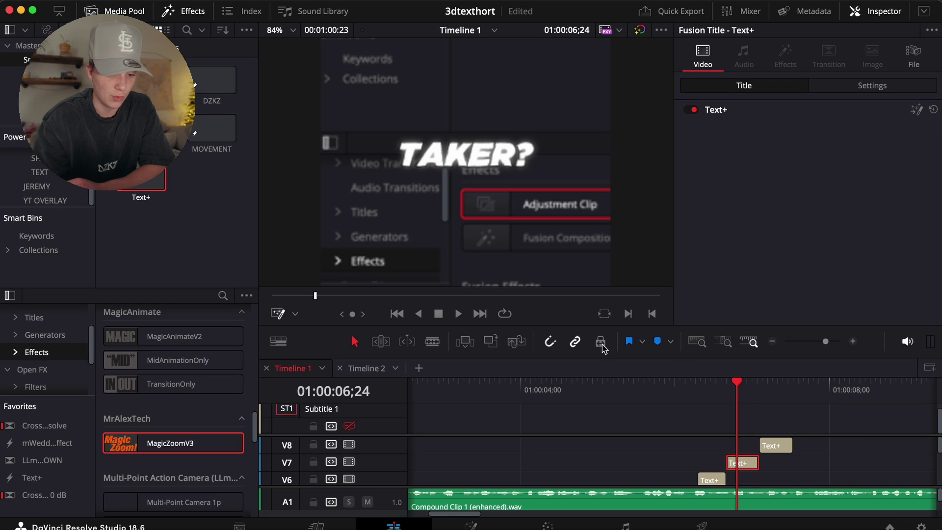
- Examine the text and layout settings of the blue "THEY SEE" title on V8
{"action": "left_click", "coordinate": [771, 384]}
{"action": "left_click", "coordinate": [777, 447]}
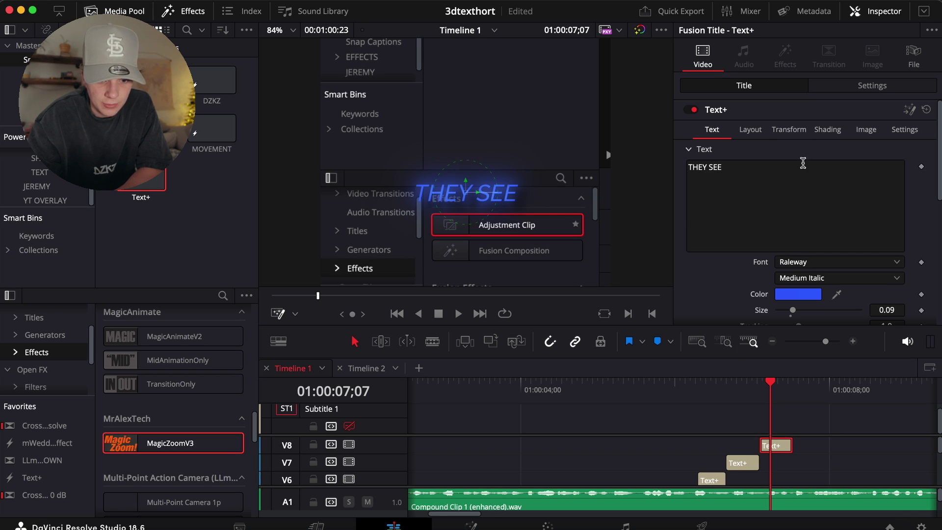
{"action": "left_click", "coordinate": [751, 129]}
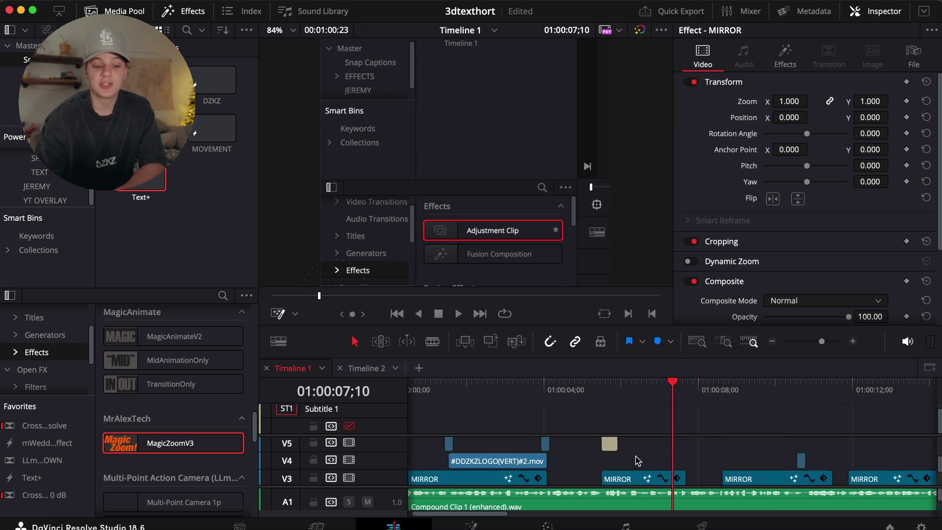
{"action": "scroll", "coordinate": [576, 464], "scroll_direction": "up", "scroll_amount": 1}
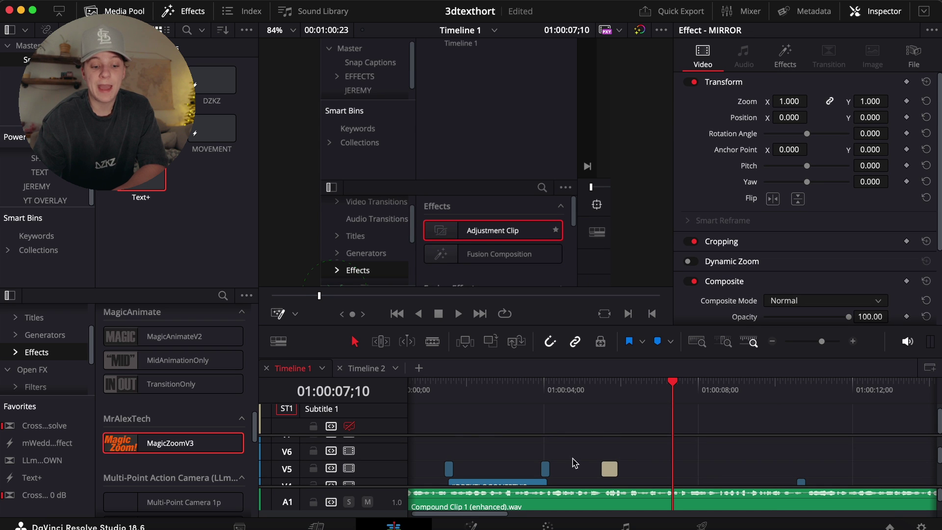
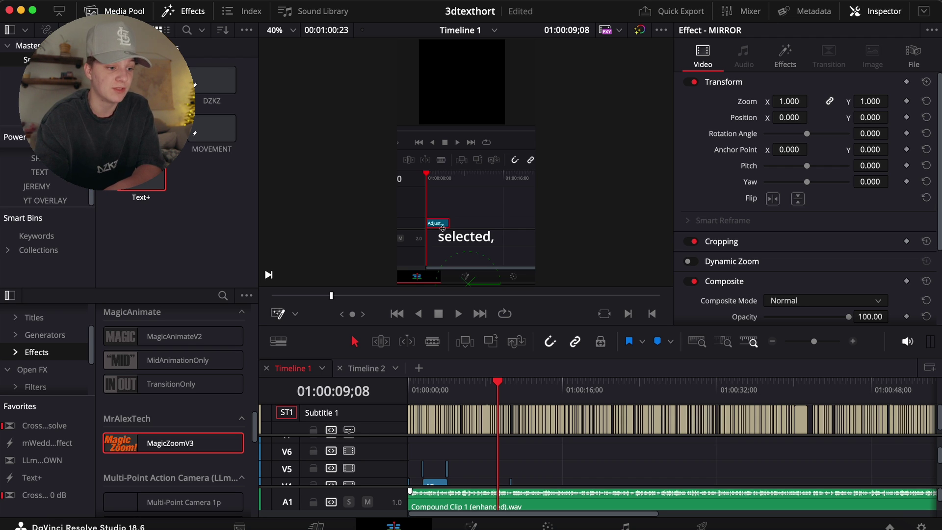
- Park the playhead at 01:00:08;17 and open the Snap Captions script
{"action": "left_click", "coordinate": [208, 229]}
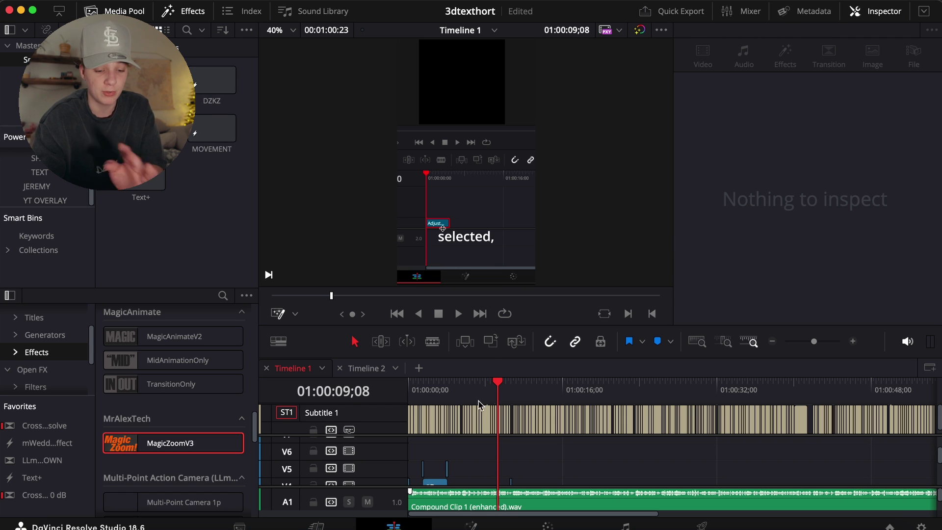
{"action": "left_click", "coordinate": [490, 382]}
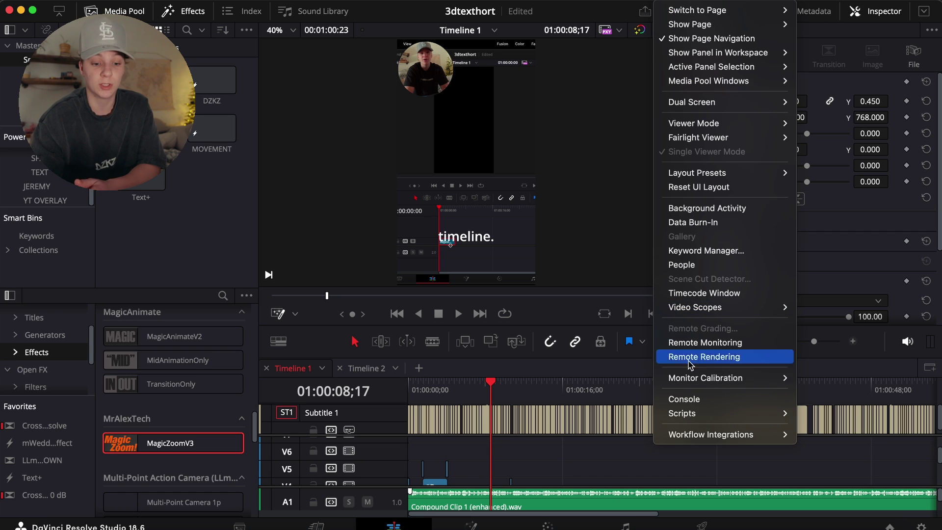
{"action": "left_click", "coordinate": [677, 2]}
{"action": "mouse_move", "coordinate": [712, 418]}
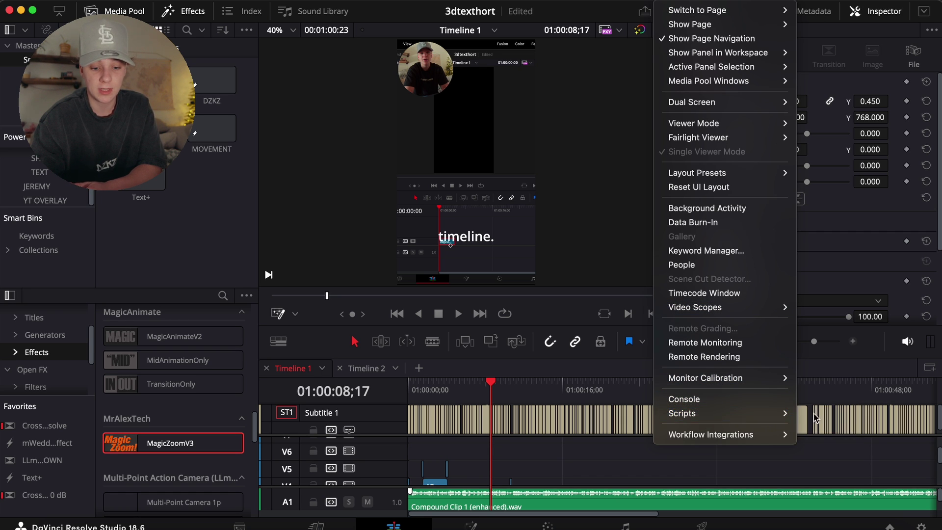
{"action": "mouse_move", "coordinate": [810, 413]}
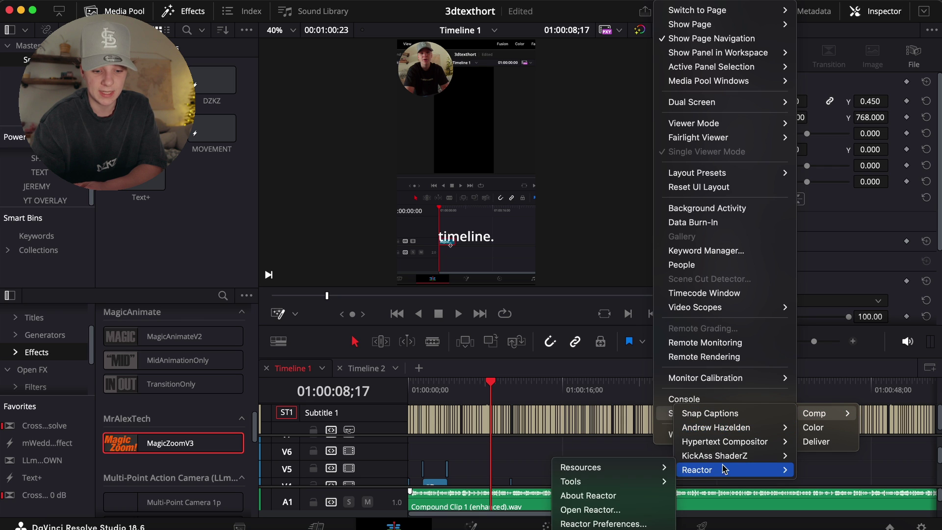
{"action": "left_click", "coordinate": [722, 415]}
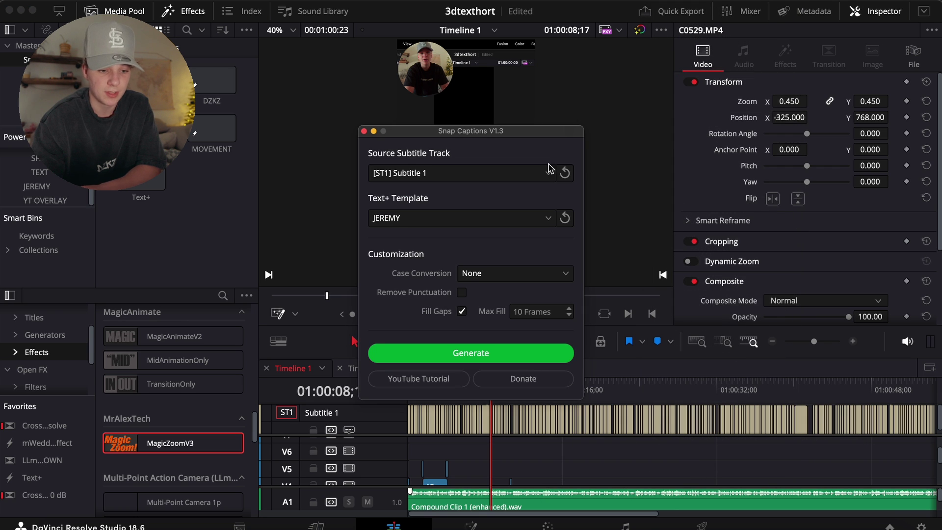
- Generate captions from Subtitle 1 with the JEREMY Text+ template, converted to uppercase with punctuation removed, and move the Snap Captions window aside
{"action": "left_click", "coordinate": [466, 218]}
{"action": "left_click", "coordinate": [471, 220]}
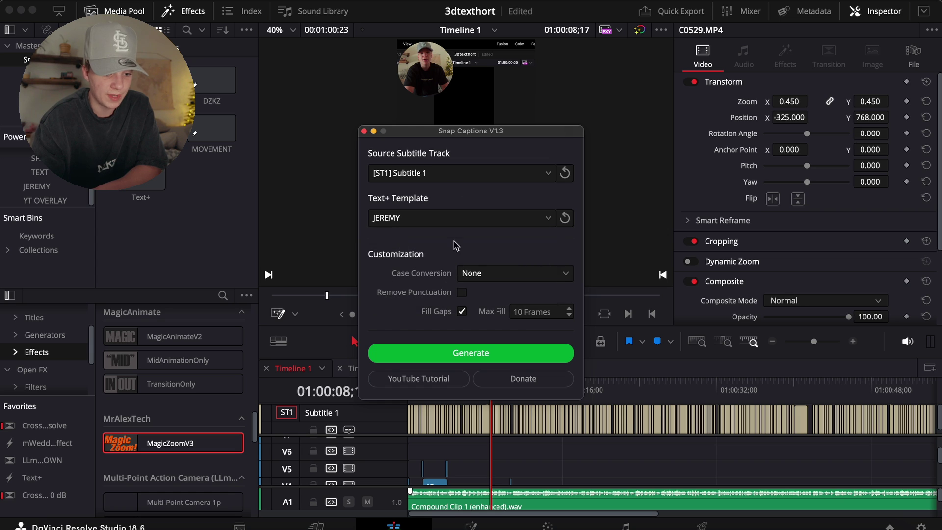
{"action": "left_click", "coordinate": [482, 274]}
{"action": "left_click", "coordinate": [479, 309]}
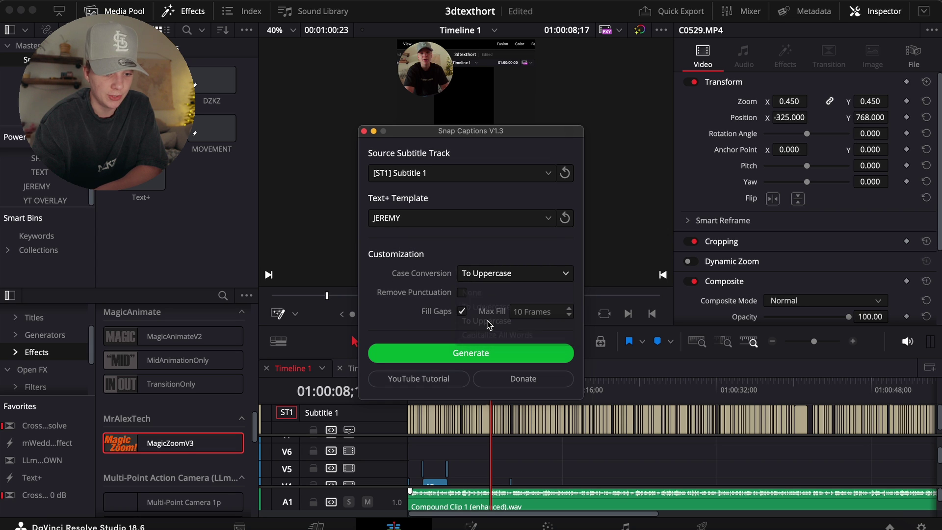
{"action": "left_click", "coordinate": [461, 292]}
{"action": "left_click", "coordinate": [479, 354]}
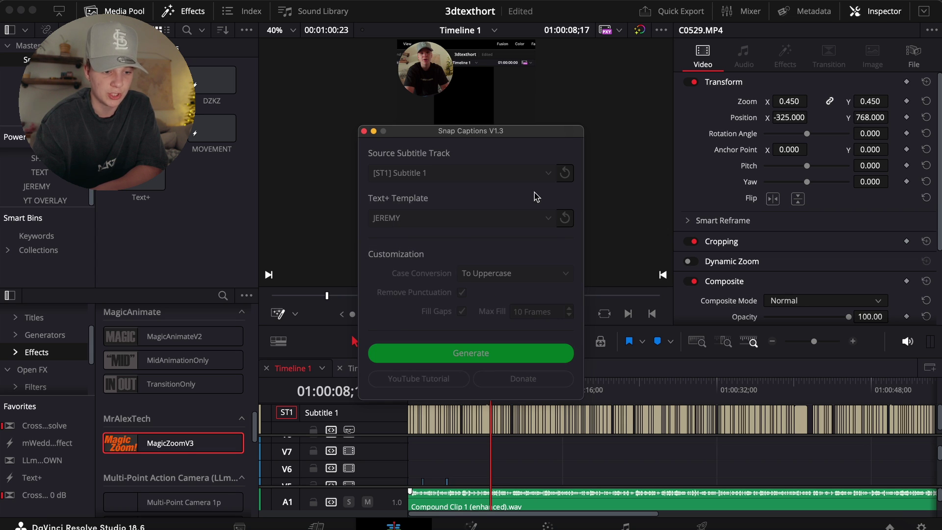
{"action": "left_click_drag", "start_coordinate": [535, 139], "coordinate": [235, 125]}
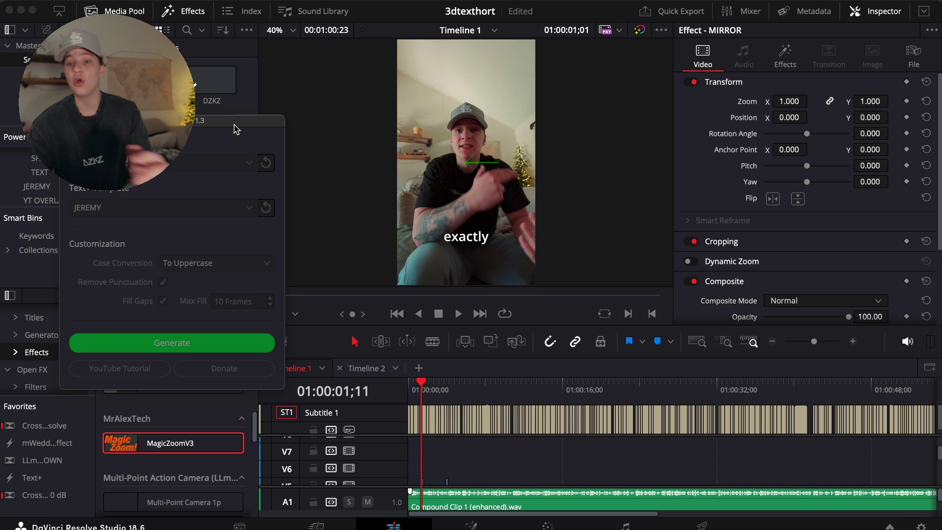
{"action": "key", "text": "space"}
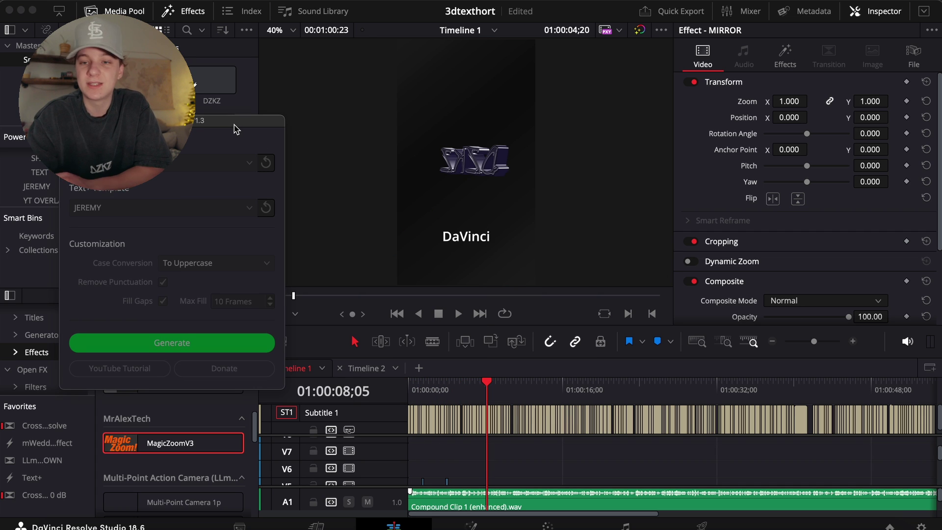